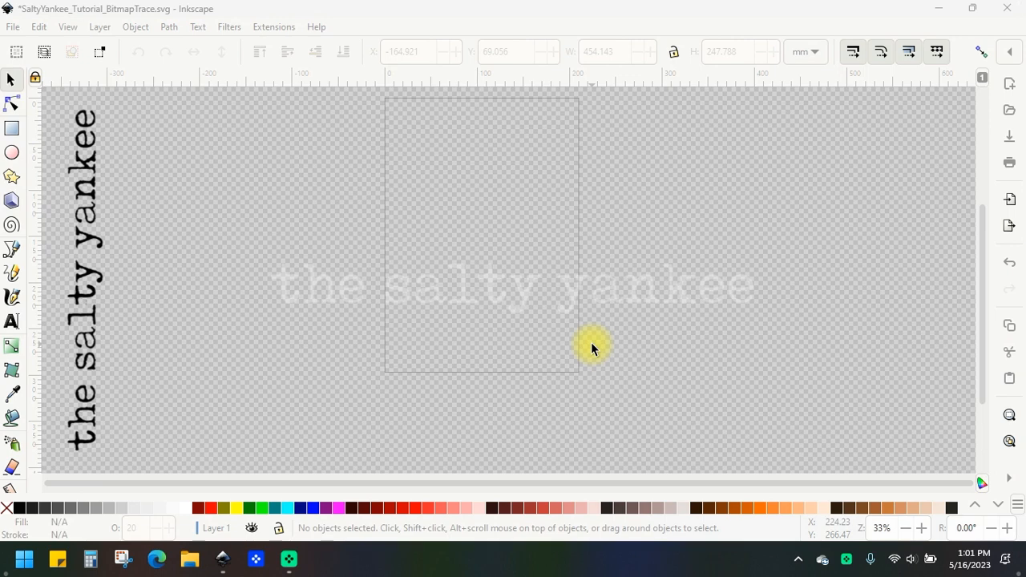
# - Import the Bitmap Tutorial PNG from the Salty Yankee folder into the document
pyautogui.click(108, 6)
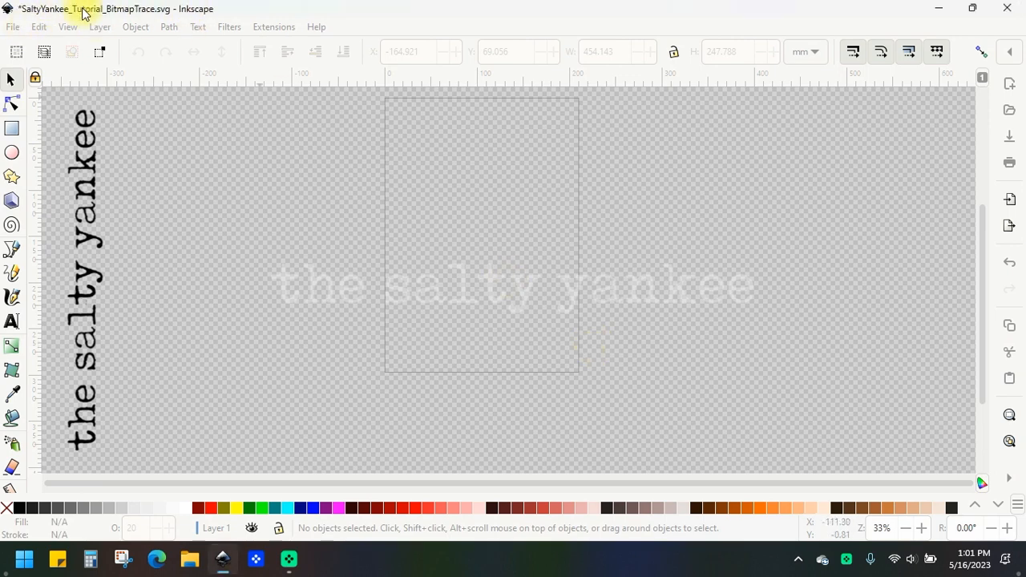
pyautogui.click(13, 27)
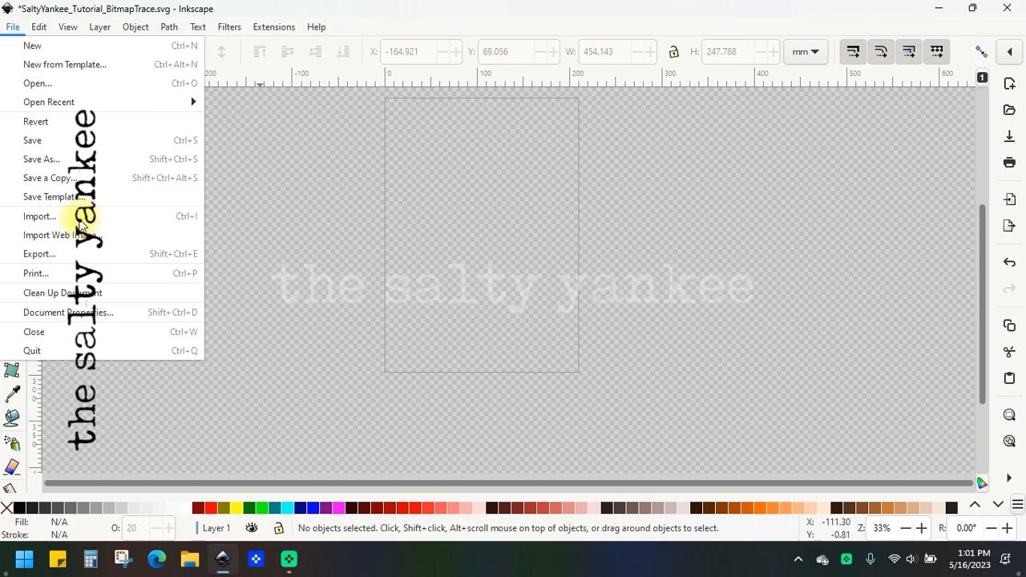
pyautogui.click(80, 218)
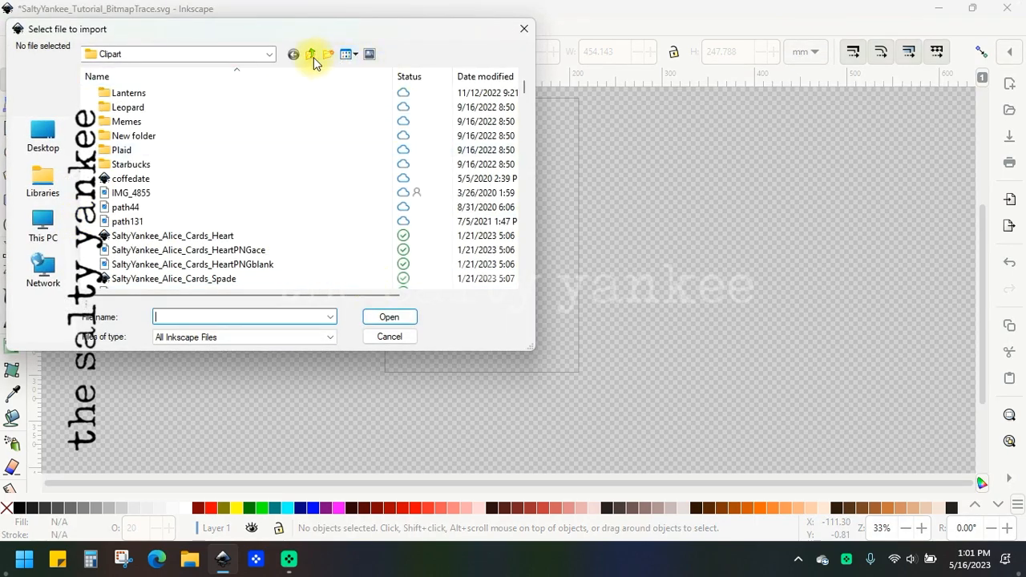
pyautogui.click(312, 56)
pyautogui.scroll(-3, 293, 204)
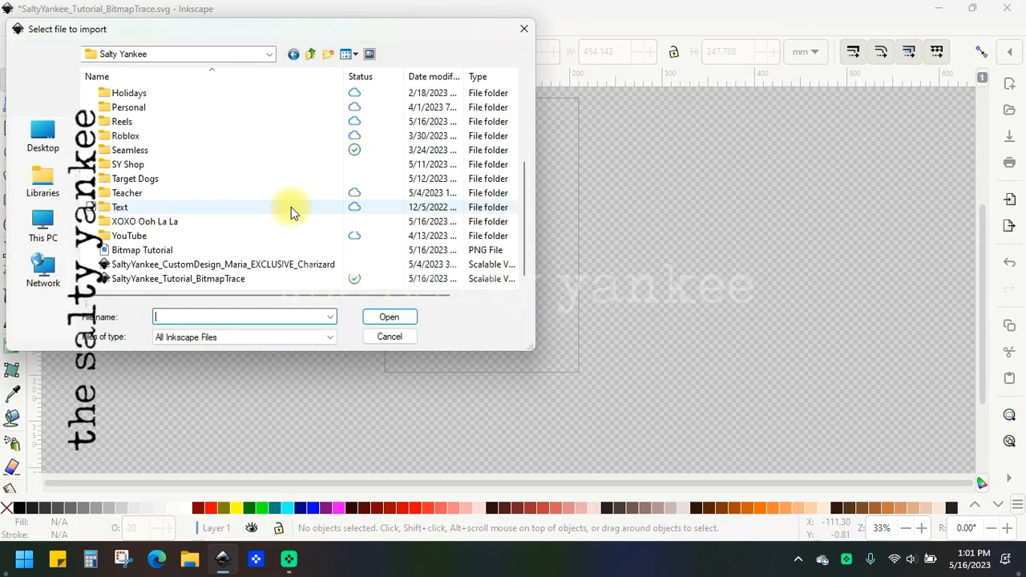
pyautogui.click(196, 251)
pyautogui.press('Return')
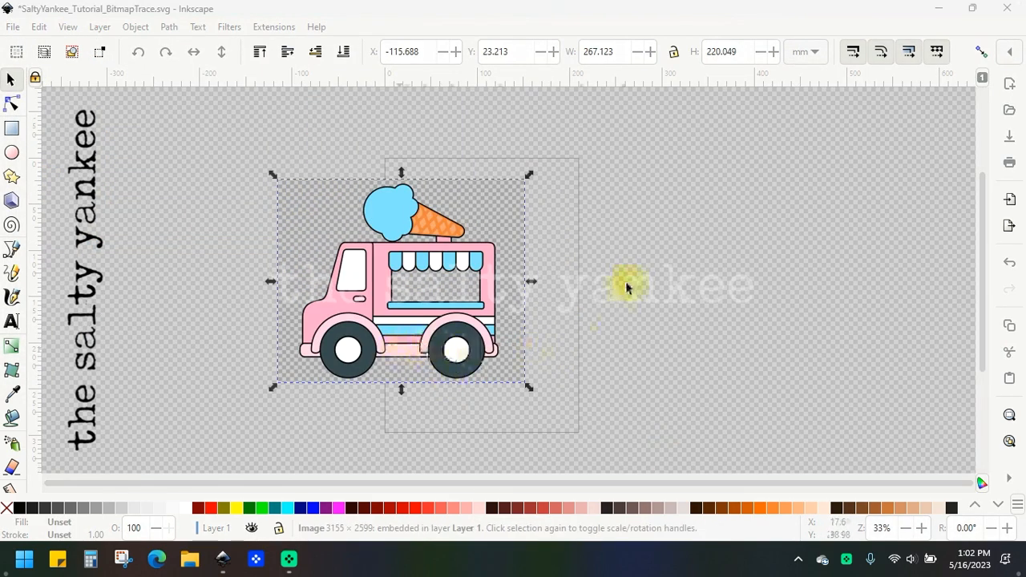
# - Move the imported ice cream truck image to about X -136 mm, Y 18 mm
pyautogui.click(215, 285)
pyautogui.scroll(1, 225, 277)
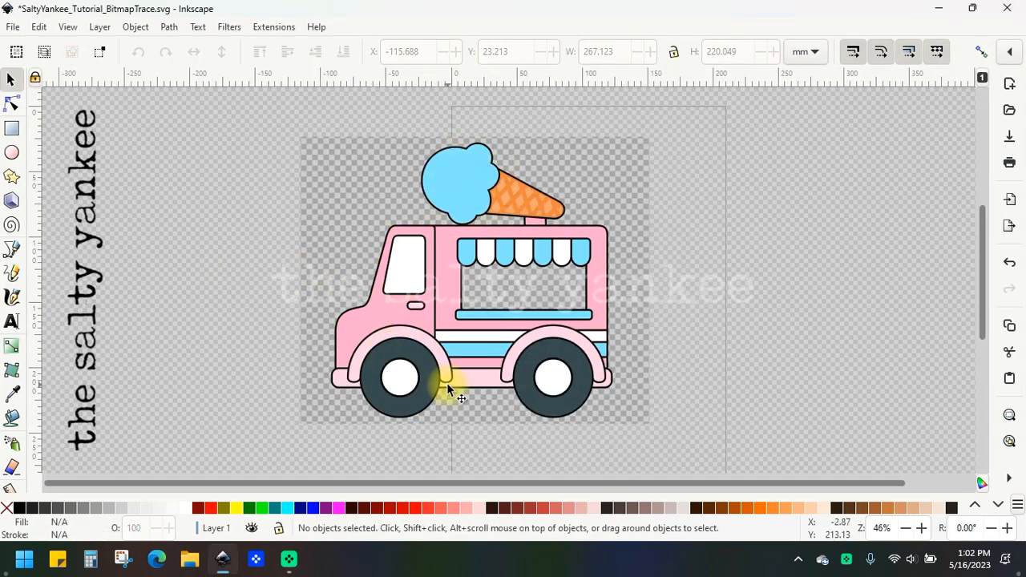
pyautogui.click(446, 285)
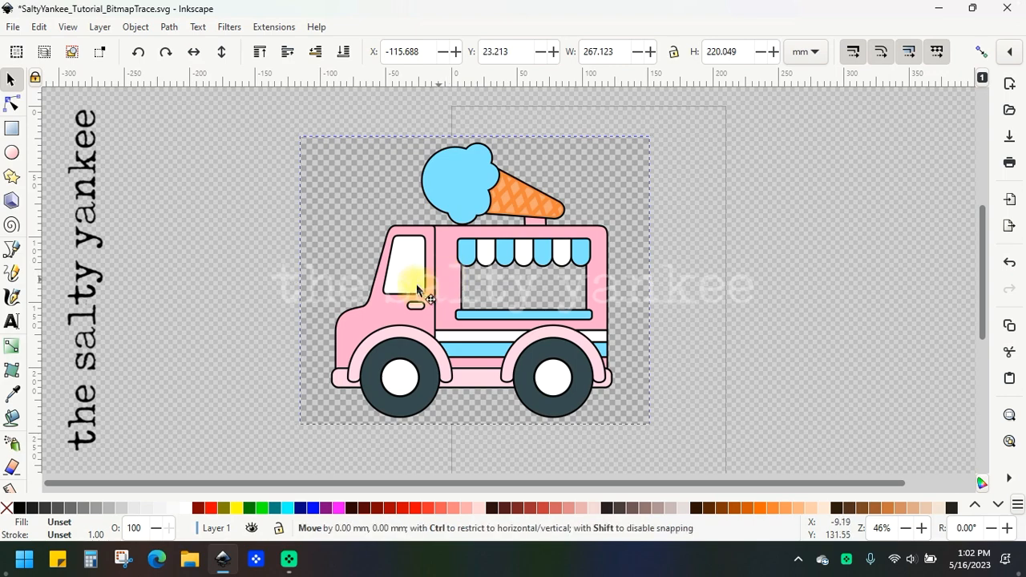
pyautogui.moveTo(417, 291)
pyautogui.mouseDown()
pyautogui.moveTo(390, 270)
pyautogui.moveTo(424, 247)
pyautogui.moveTo(440, 267)
pyautogui.moveTo(412, 275)
pyautogui.mouseUp()
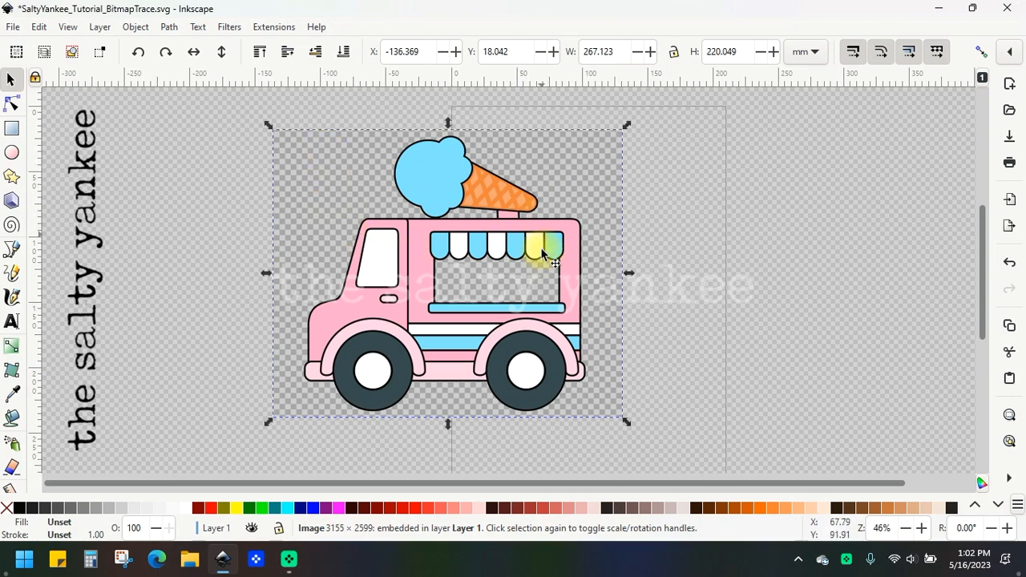
# - Select the ice cream truck image and open Trace Bitmap for it
pyautogui.click(676, 212)
pyautogui.click(609, 195)
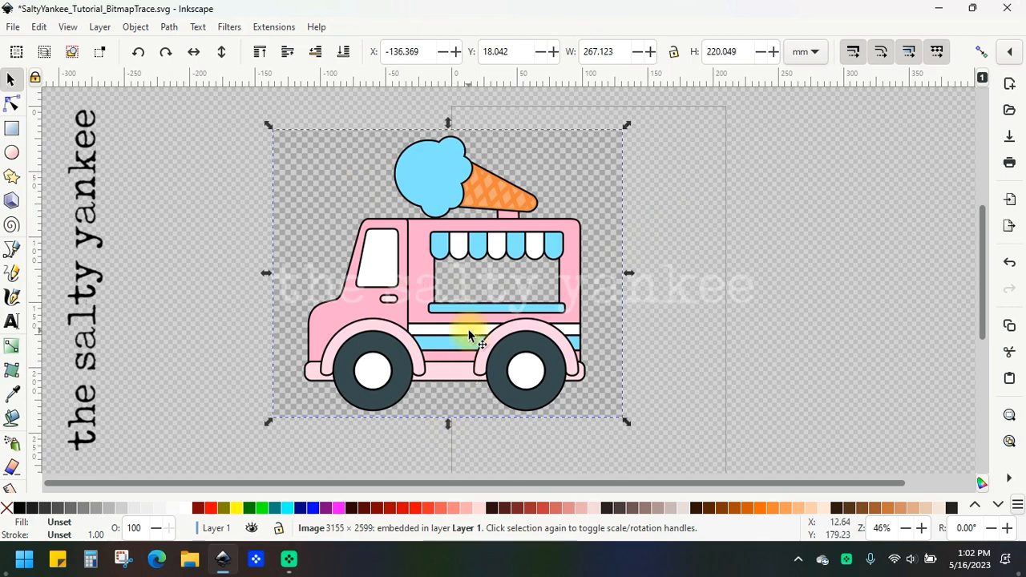
pyautogui.click(690, 309)
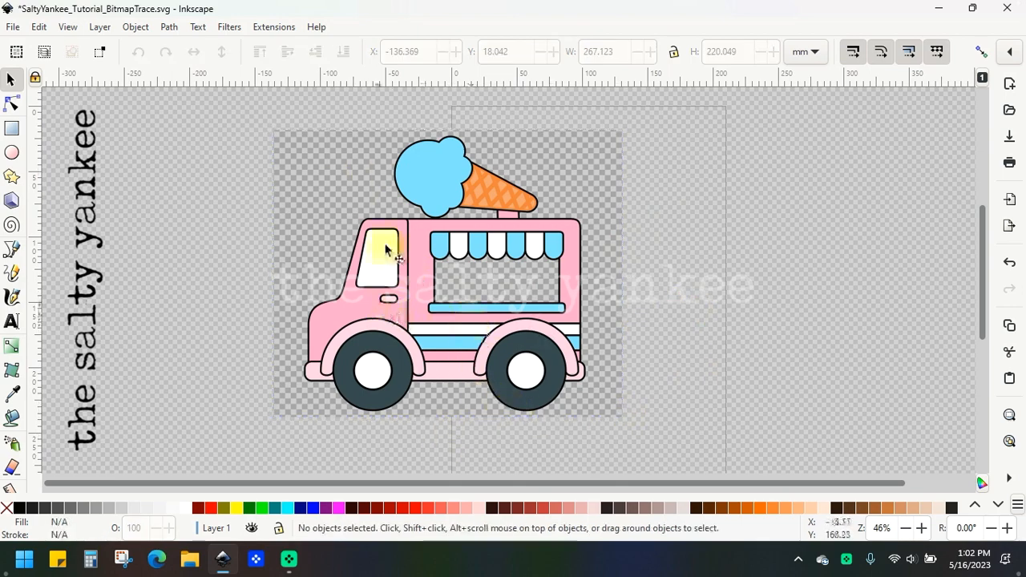
pyautogui.click(389, 207)
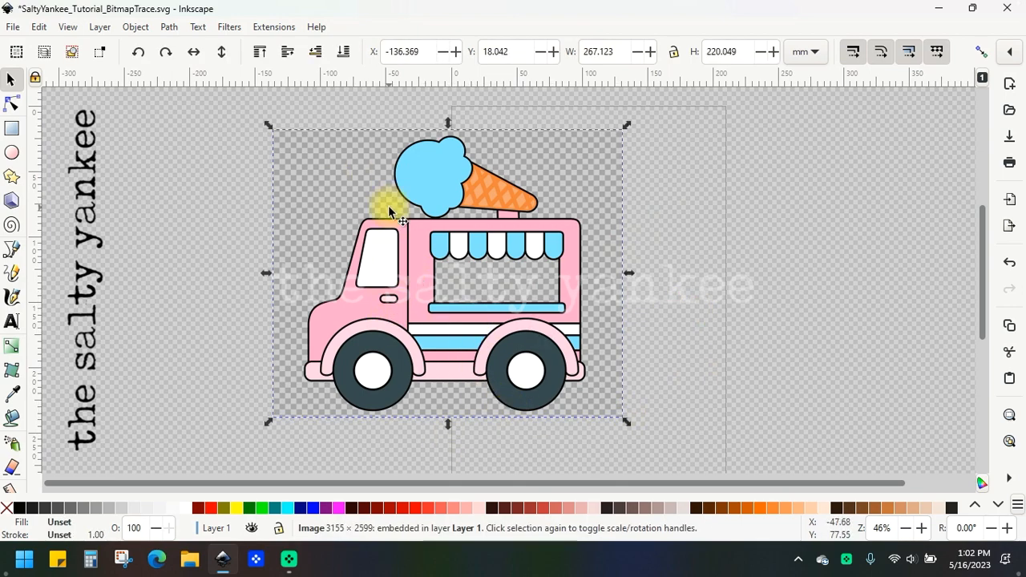
pyautogui.click(167, 28)
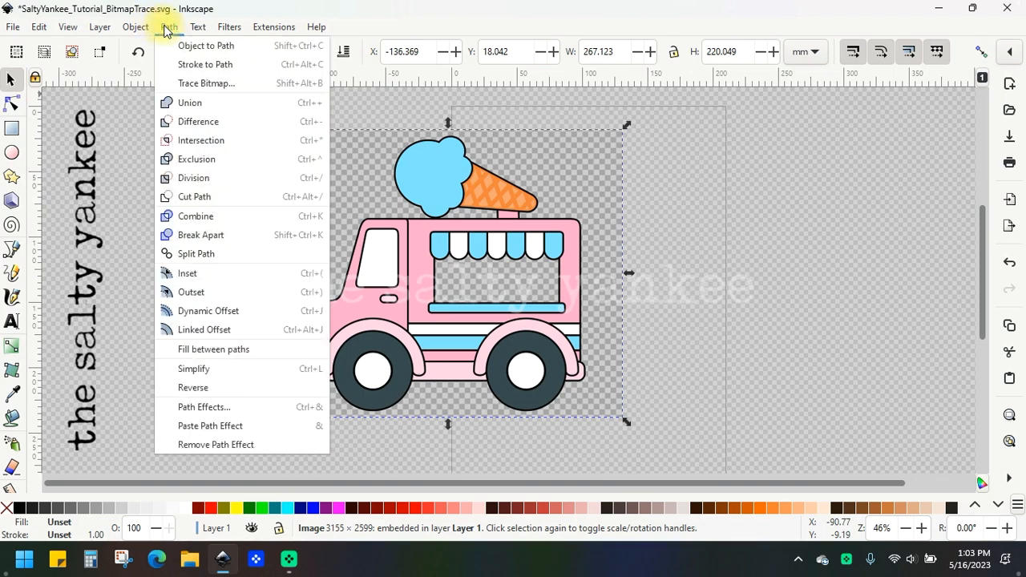
pyautogui.click(194, 83)
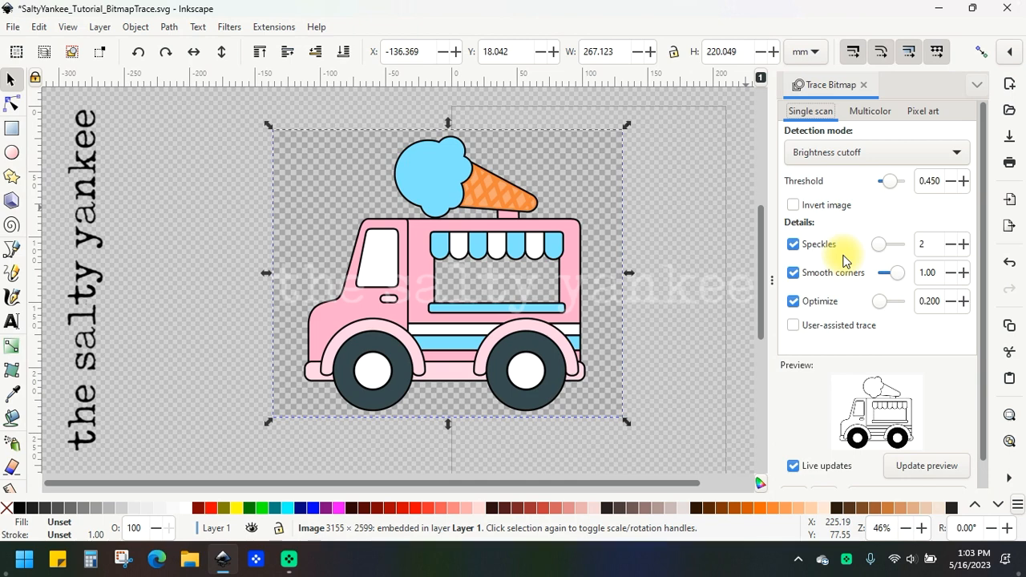
# - Trace the truck image as a single scan using brightness cutoff with a threshold of 0.450
pyautogui.click(664, 272)
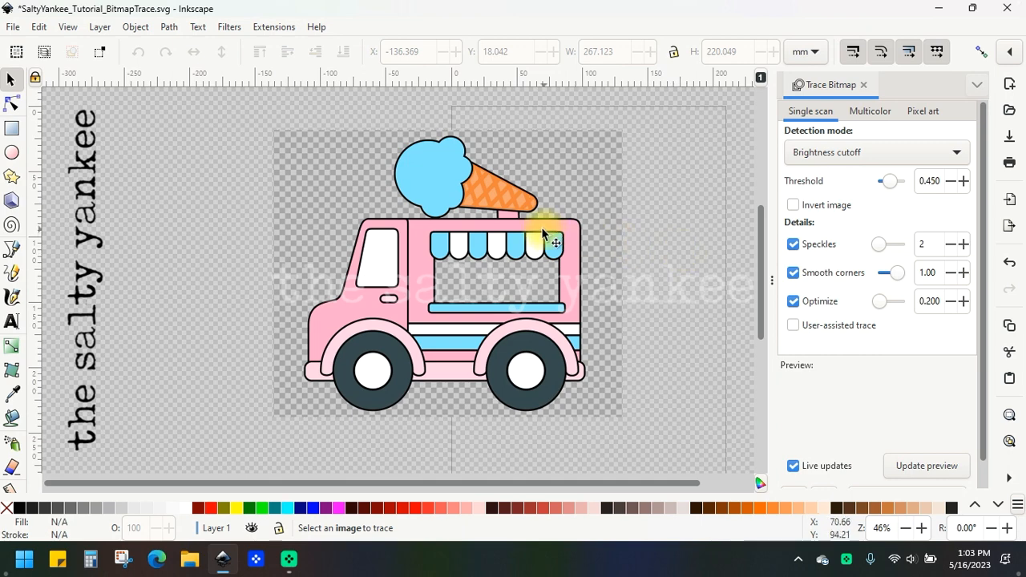
pyautogui.click(481, 224)
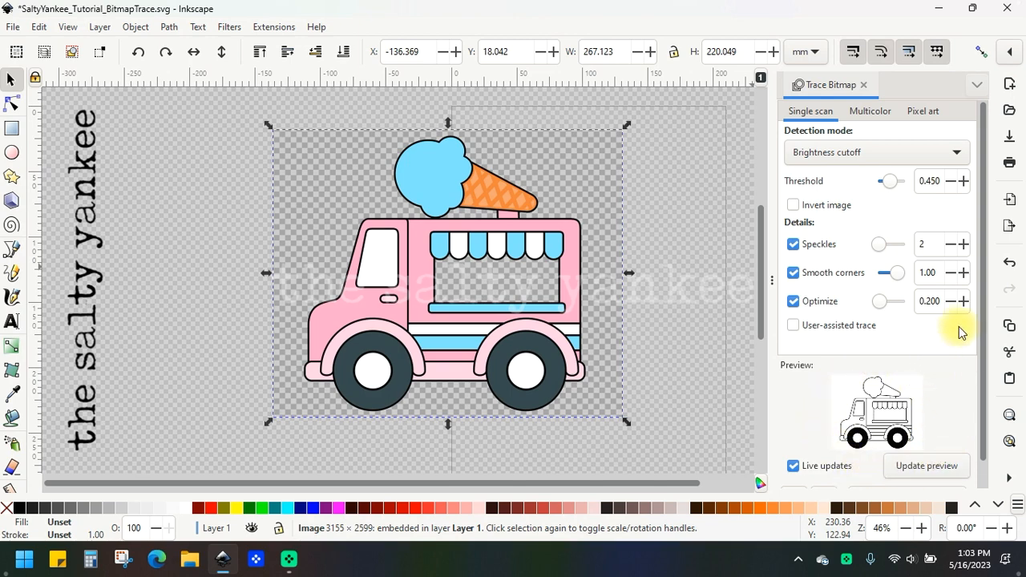
pyautogui.scroll(-2, 976, 320)
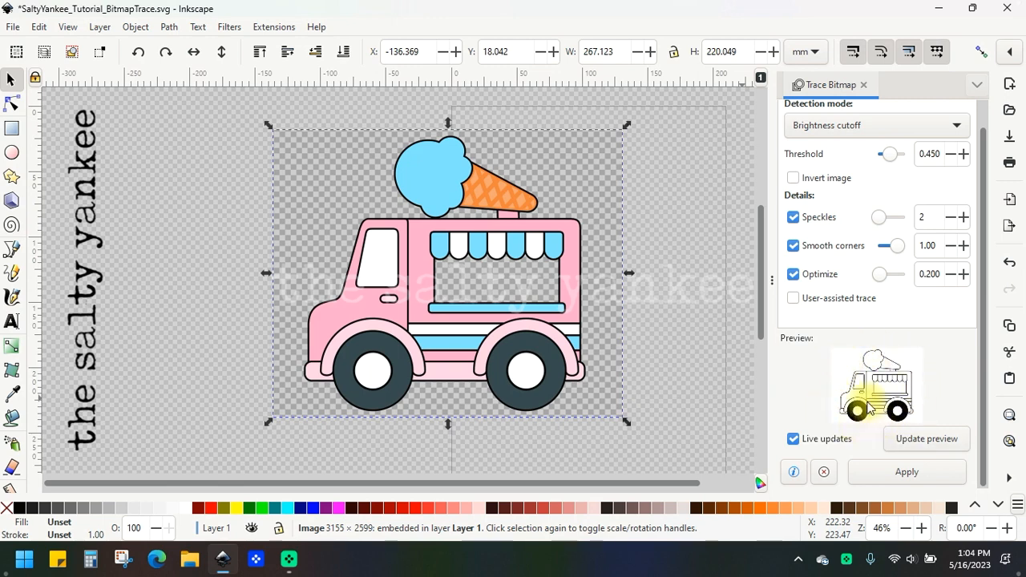
pyautogui.click(900, 477)
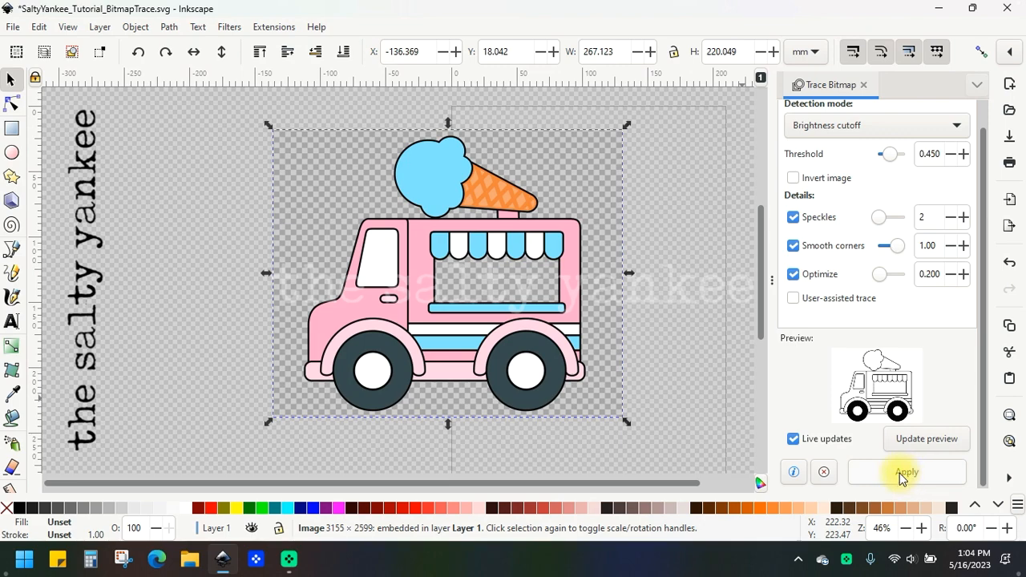
# - Move the traced truck outline off the original image to below it, at about X -125 mm, Y 293 mm
pyautogui.click(653, 320)
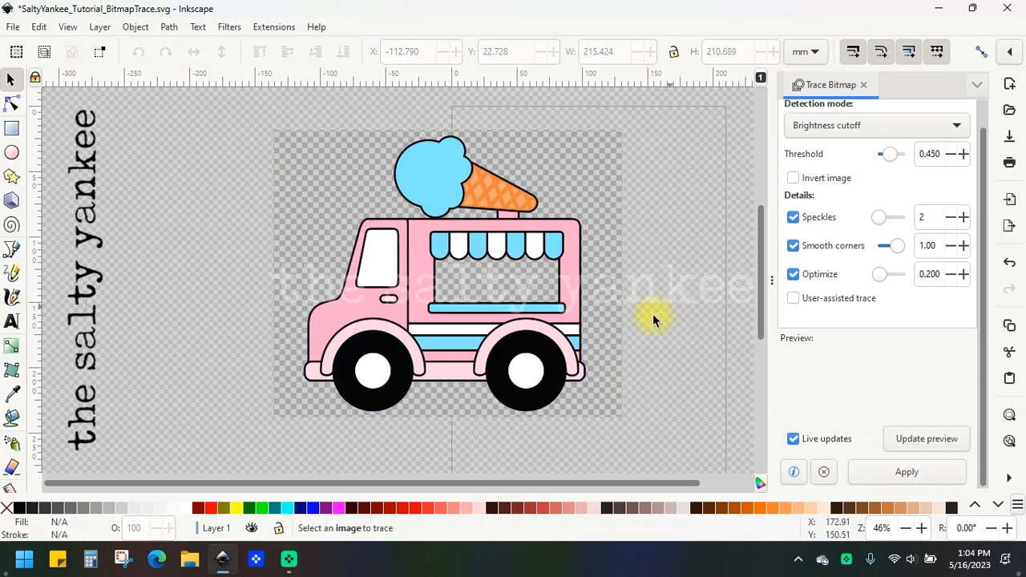
pyautogui.scroll(-5, 579, 366)
pyautogui.moveTo(543, 236)
pyautogui.mouseDown()
pyautogui.moveTo(549, 355)
pyautogui.moveTo(522, 500)
pyautogui.mouseUp()
pyautogui.scroll(-4, 557, 425)
pyautogui.click(618, 371)
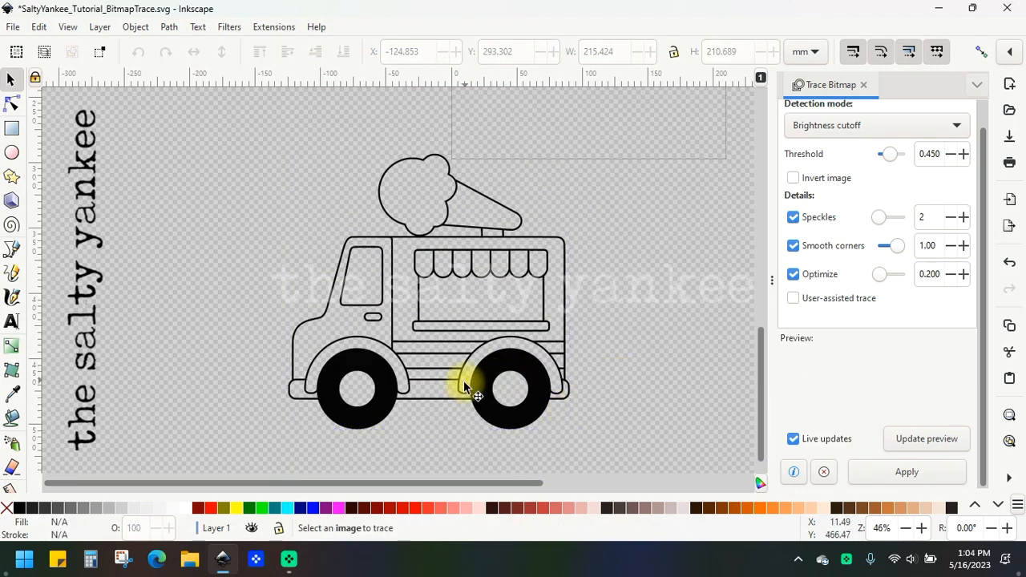
# - Check the traced outline's path and node details, and move it to about X -154 mm, Y 288 mm
pyautogui.click(479, 384)
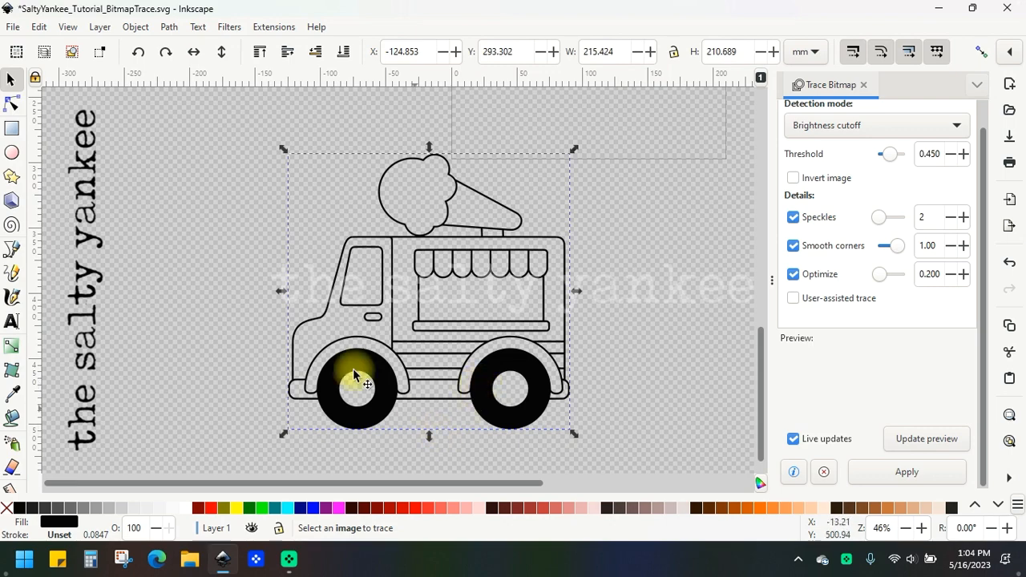
pyautogui.click(263, 291)
pyautogui.click(382, 391)
pyautogui.scroll(-3, 350, 369)
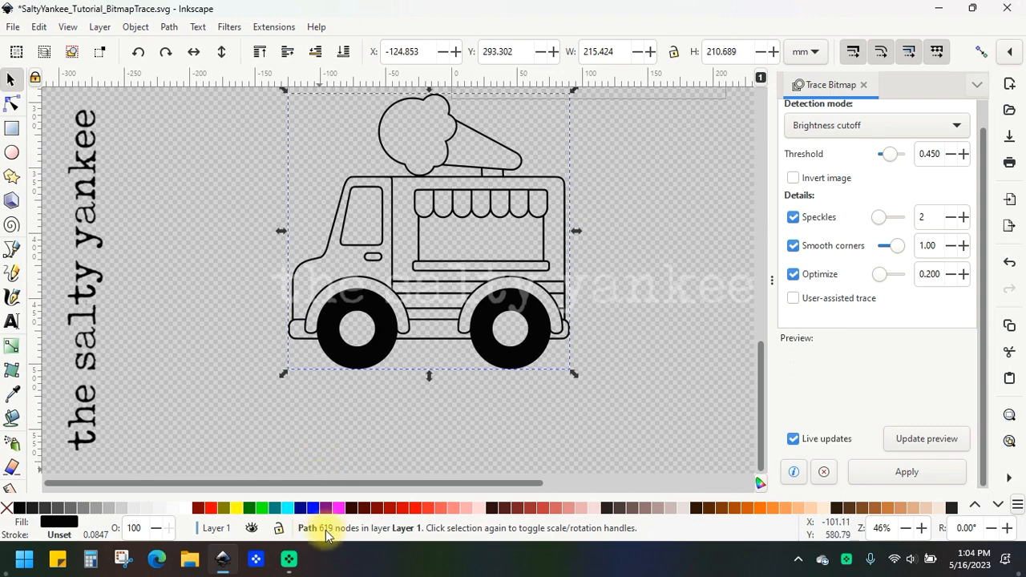
pyautogui.click(585, 395)
pyautogui.click(533, 354)
pyautogui.moveTo(533, 353); pyautogui.dragTo(497, 407)
pyautogui.scroll(3, 565, 329)
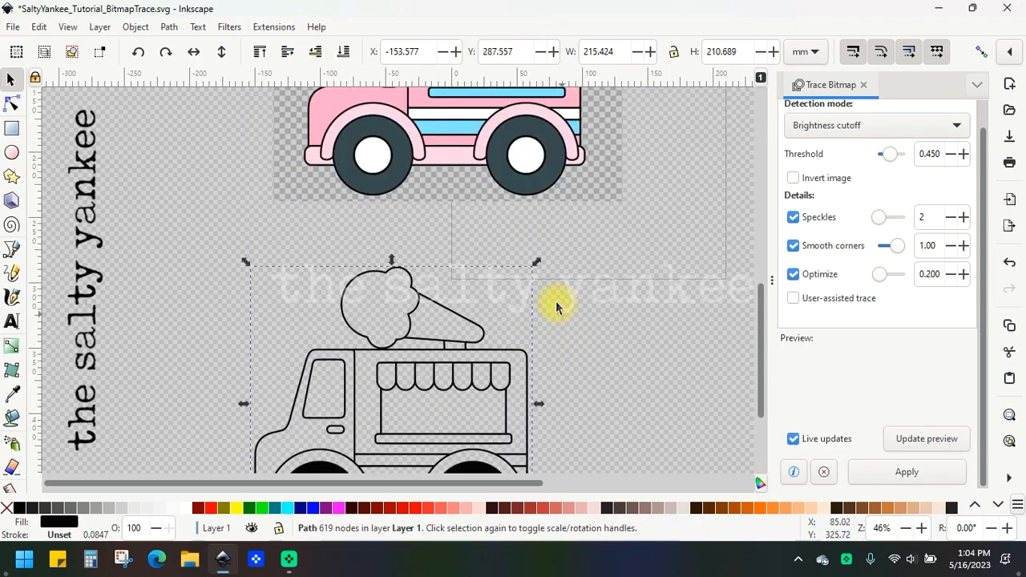
# - Compare the original image's object details with the traced path's, and move the traced outline to about X -116 mm, Y 263 mm
pyautogui.click(451, 166)
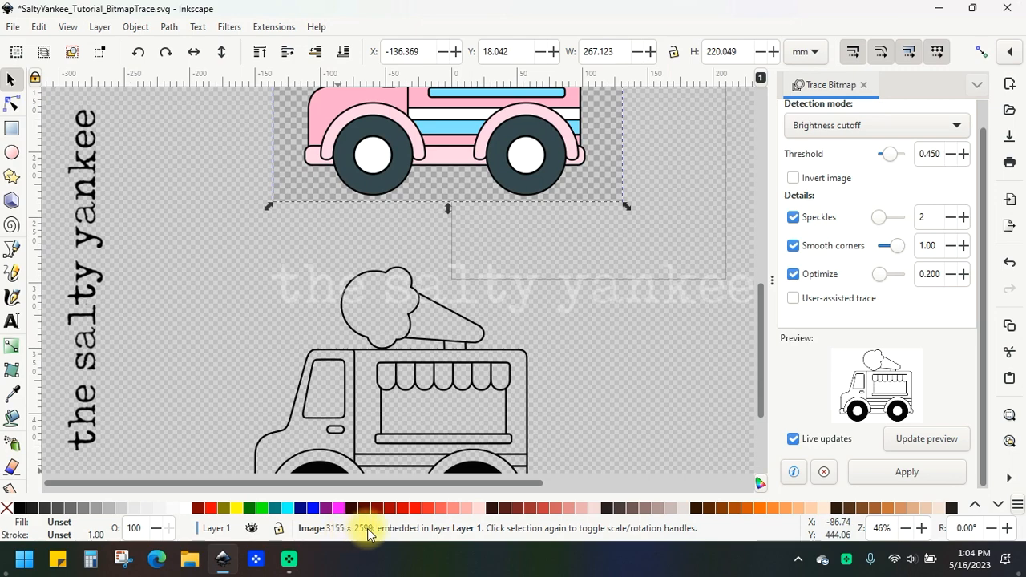
pyautogui.scroll(-3, 569, 369)
pyautogui.click(490, 411)
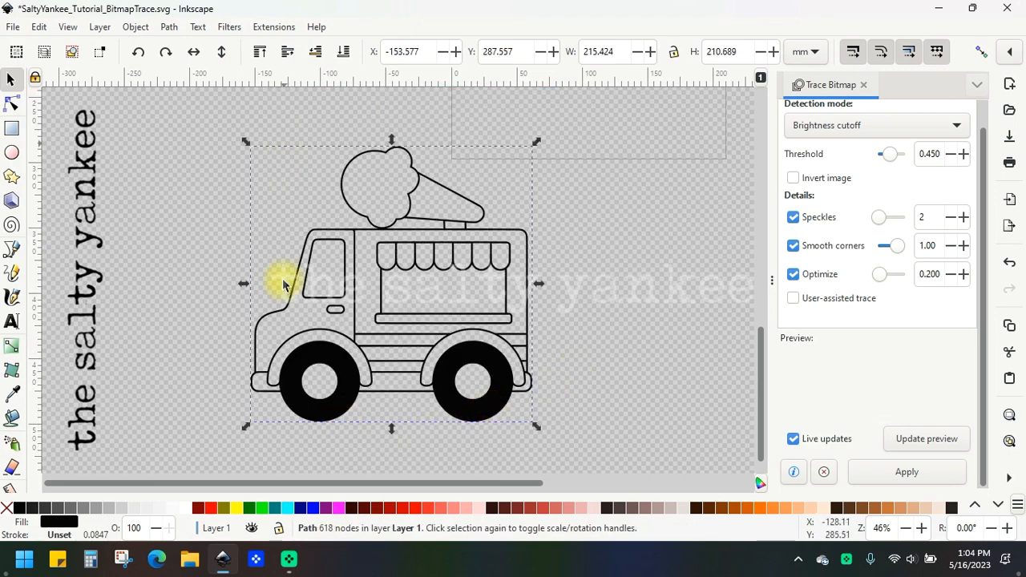
pyautogui.click(505, 408)
pyautogui.moveTo(505, 408)
pyautogui.mouseDown()
pyautogui.moveTo(539, 390)
pyautogui.moveTo(550, 362)
pyautogui.mouseUp()
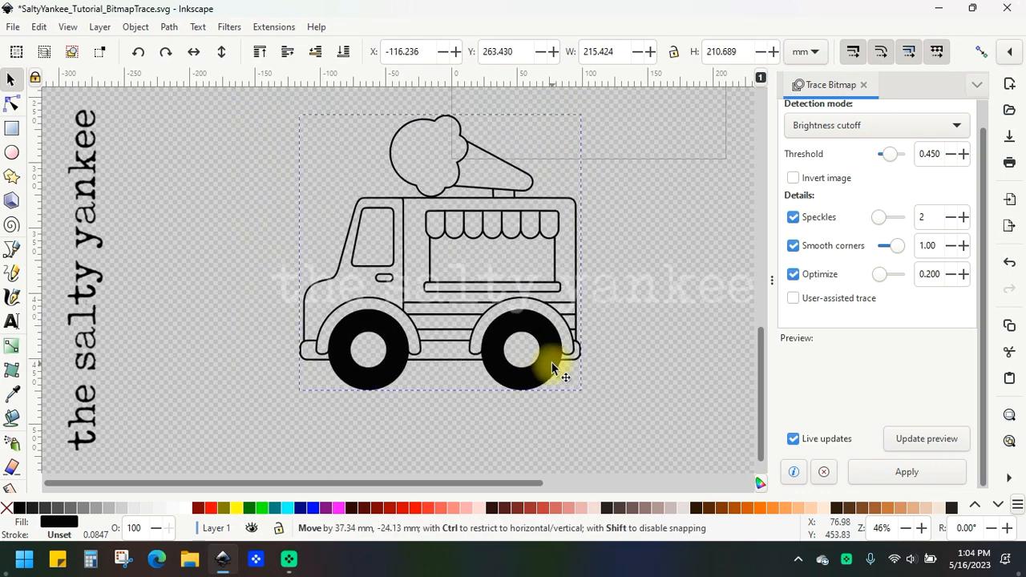
# - Compare the wheels of the traced outline with those of the original image, and delete the traced outline
pyautogui.click(631, 295)
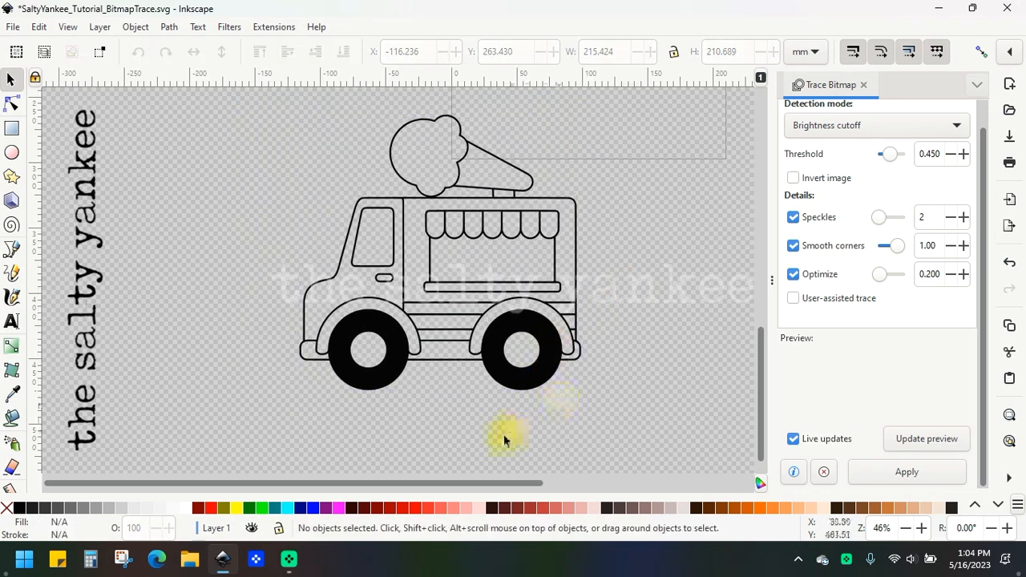
pyautogui.scroll(4, 417, 376)
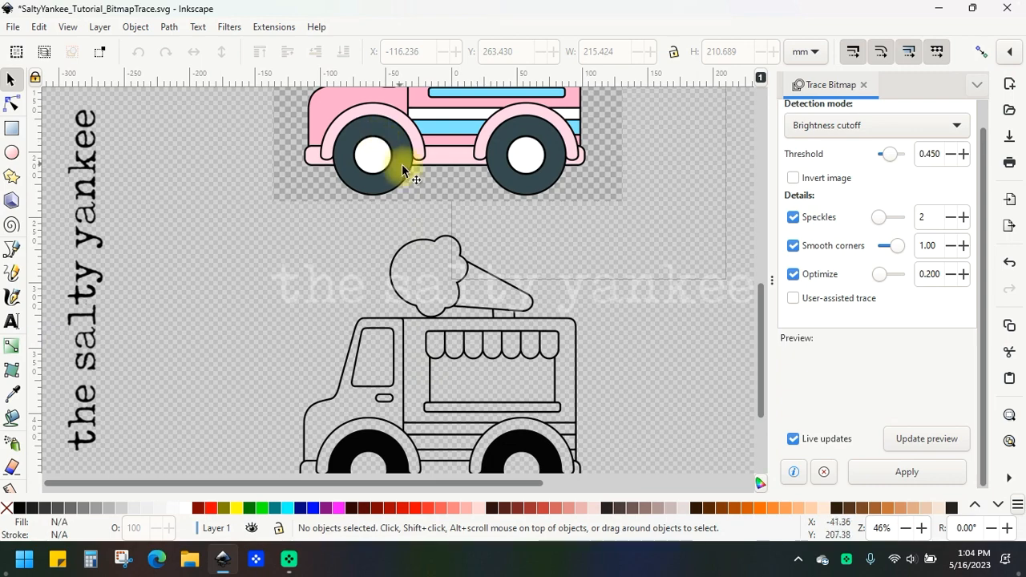
pyautogui.scroll(4, 397, 160)
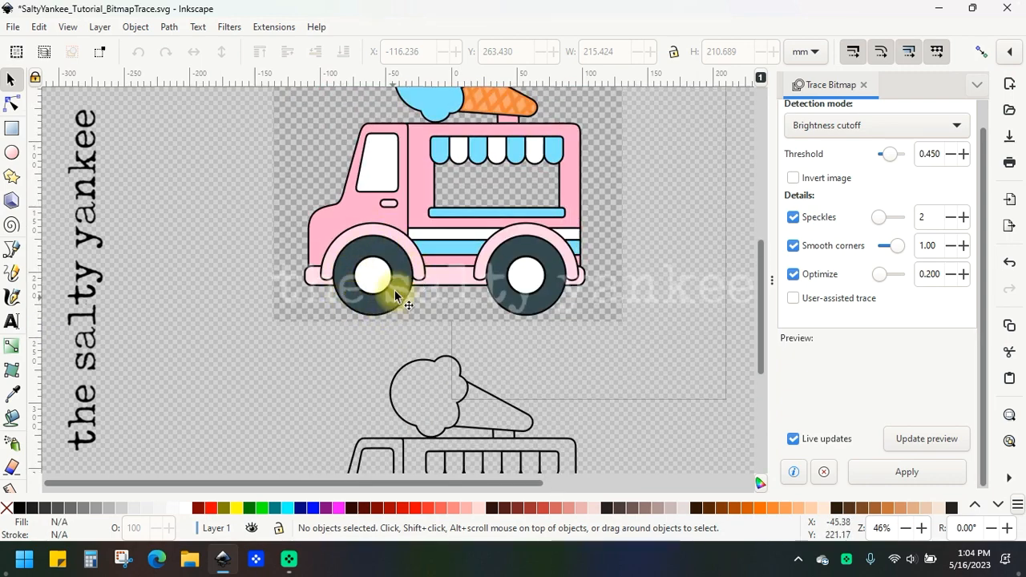
pyautogui.scroll(-6, 396, 280)
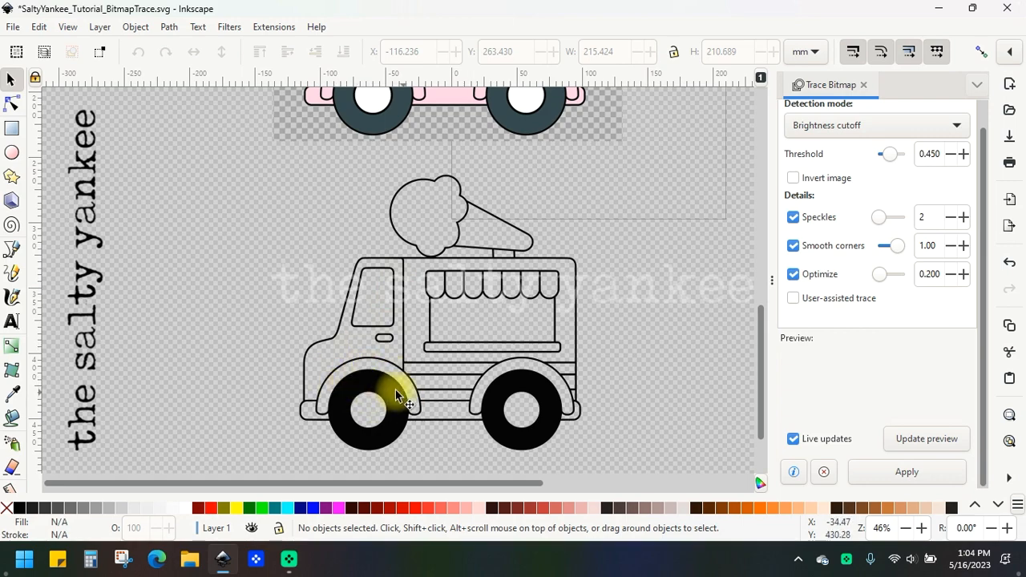
pyautogui.click(388, 395)
pyautogui.press('Delete')
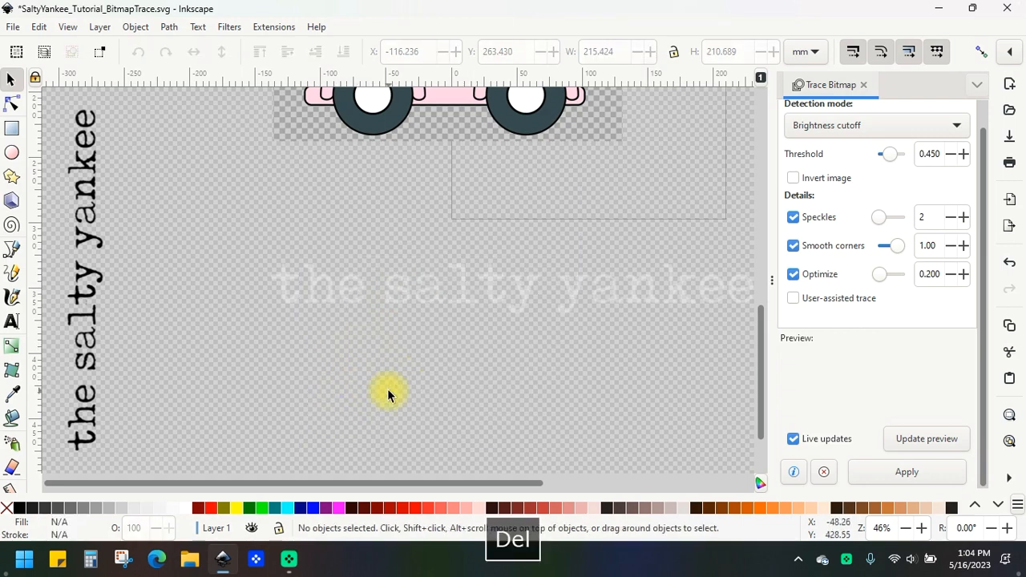
# - Trace the original truck image again using brightness cutoff with a threshold of 0.240
pyautogui.scroll(8, 389, 394)
pyautogui.click(449, 295)
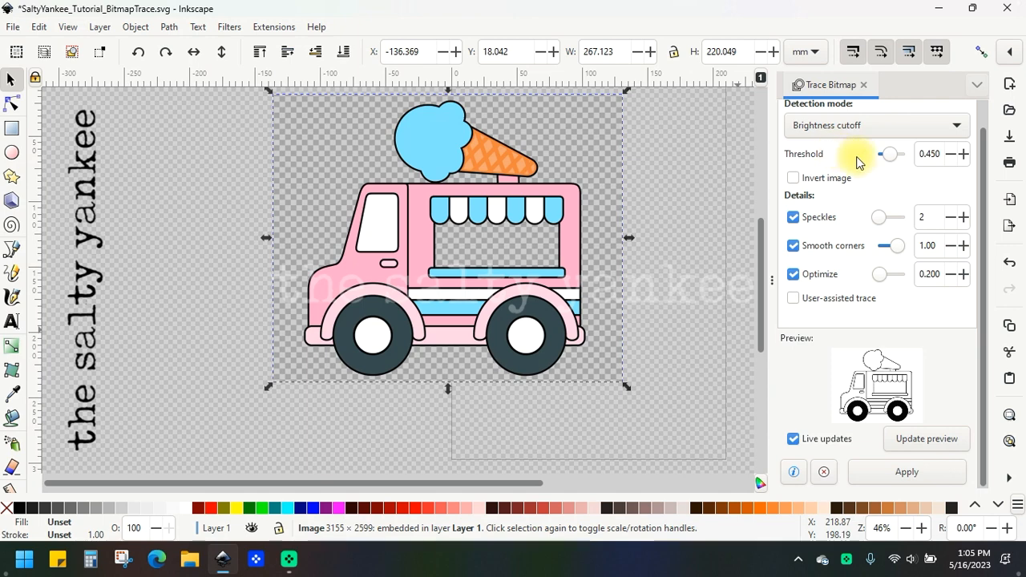
pyautogui.click(951, 155)
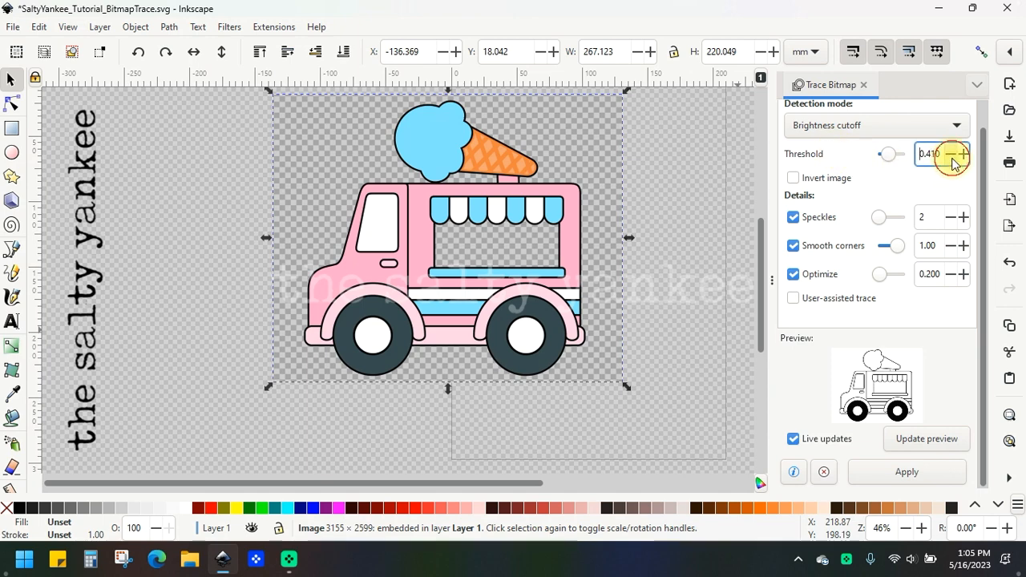
pyautogui.click(951, 154)
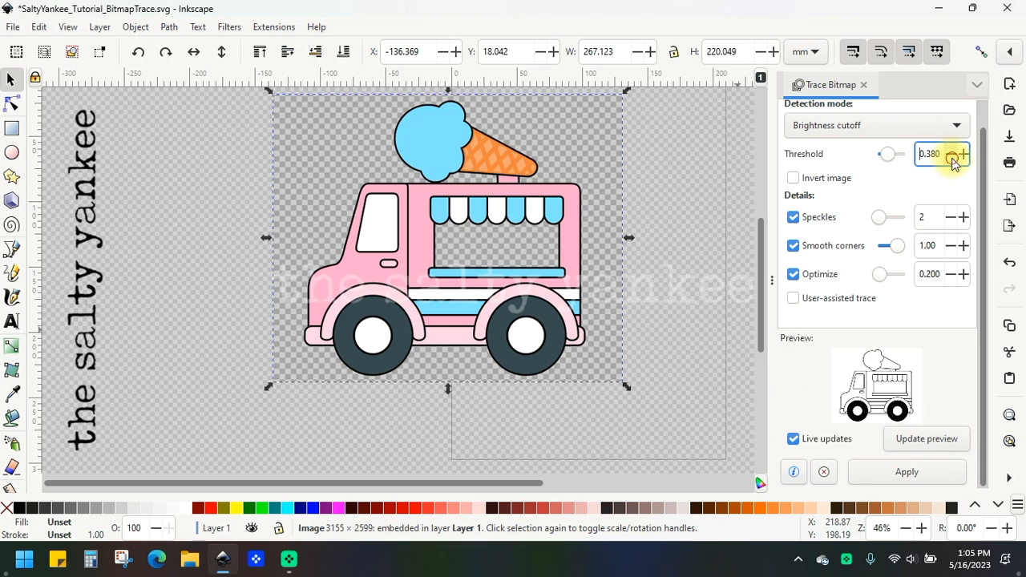
pyautogui.click(951, 155)
pyautogui.click(952, 155)
pyautogui.click(952, 158)
pyautogui.click(952, 159)
pyautogui.click(952, 158)
pyautogui.click(952, 159)
pyautogui.click(952, 159)
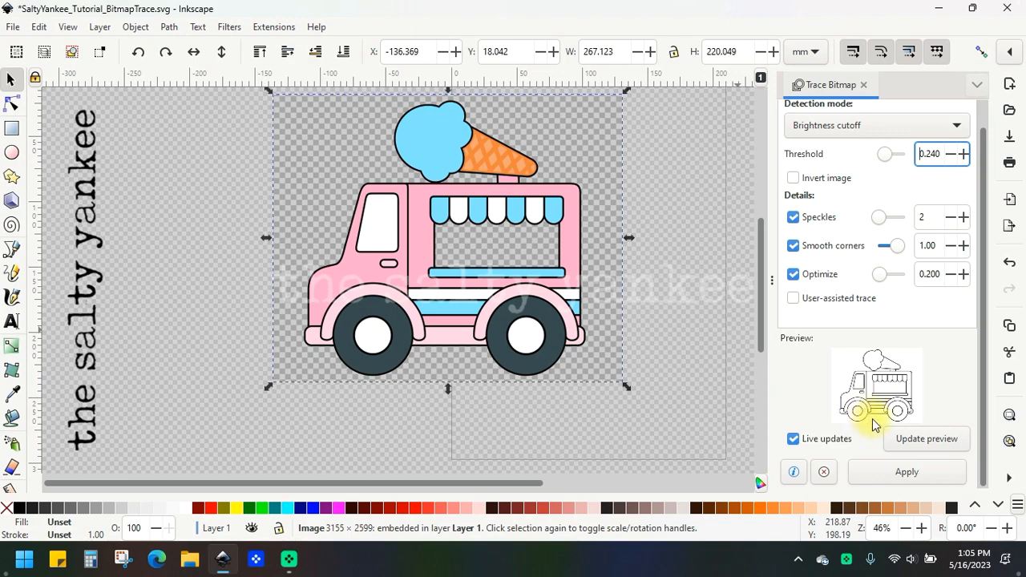
pyautogui.click(896, 477)
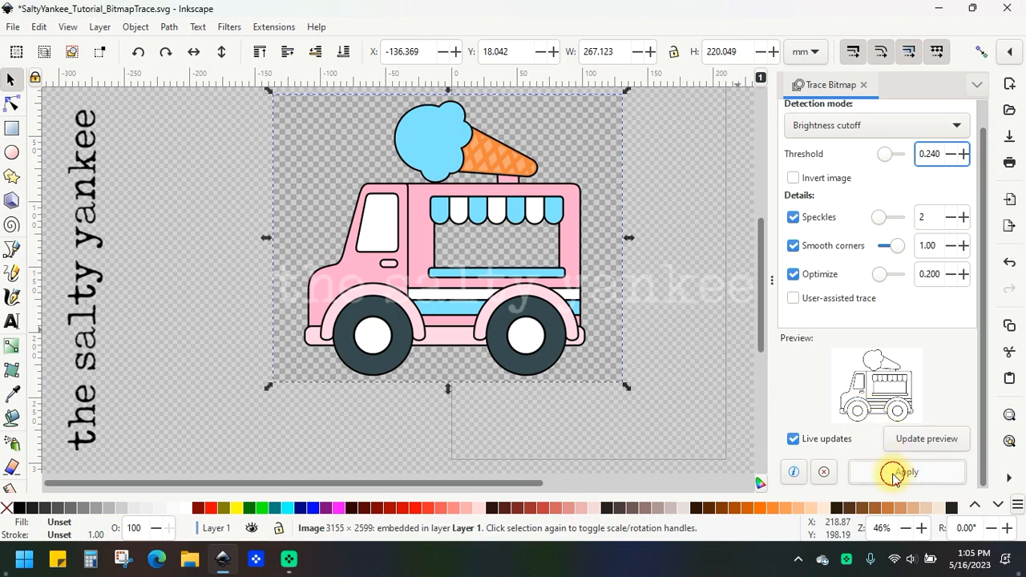
# - Move the traced outline off the original to about X -69 mm, Y 154 mm, and delete the original truck image
pyautogui.moveTo(552, 323); pyautogui.dragTo(607, 459)
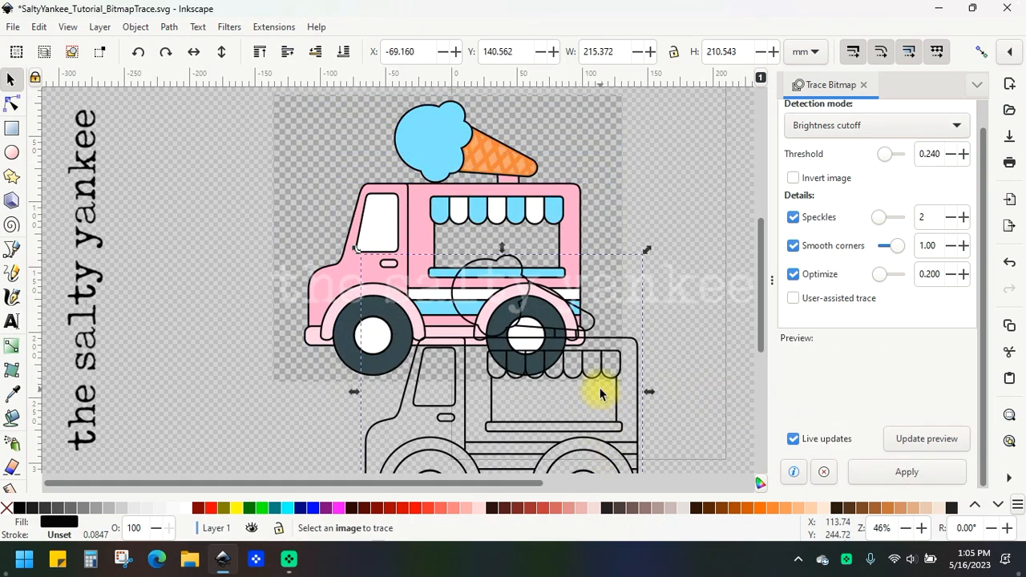
pyautogui.scroll(-3, 595, 381)
pyautogui.moveTo(324, 165)
pyautogui.mouseDown()
pyautogui.moveTo(244, 222)
pyautogui.moveTo(153, 238)
pyautogui.moveTo(104, 229)
pyautogui.mouseUp()
pyautogui.moveTo(100, 226); pyautogui.dragTo(99, 227)
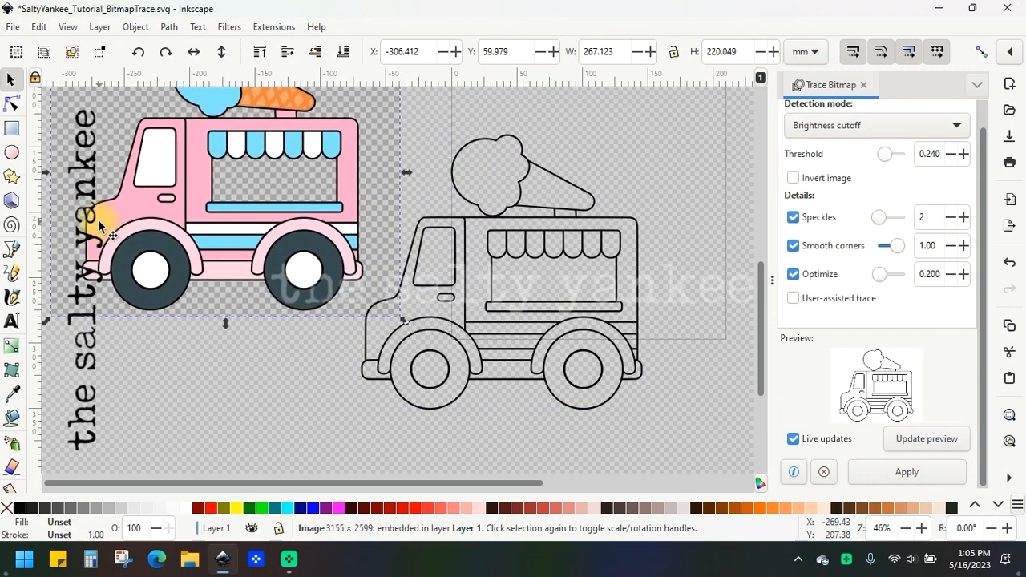
pyautogui.press('Delete')
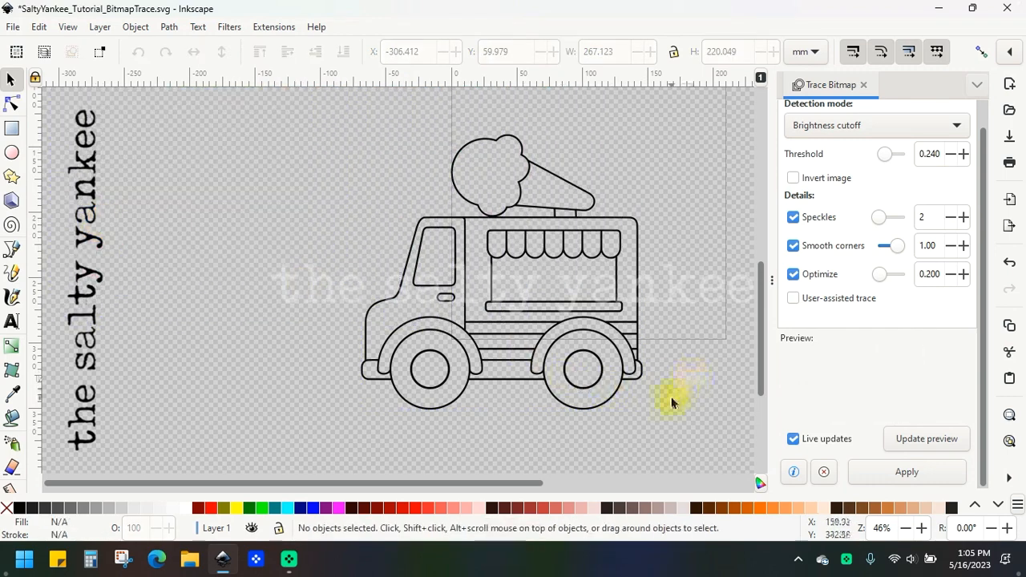
# - Inspect the traced outline up close, and move it to about X -79 mm, Y 130 mm
pyautogui.scroll(1, 677, 399)
pyautogui.scroll(2, 763, 327)
pyautogui.moveTo(513, 218)
pyautogui.mouseDown()
pyautogui.moveTo(538, 297)
pyautogui.moveTo(589, 248)
pyautogui.moveTo(457, 227)
pyautogui.moveTo(527, 259)
pyautogui.mouseUp()
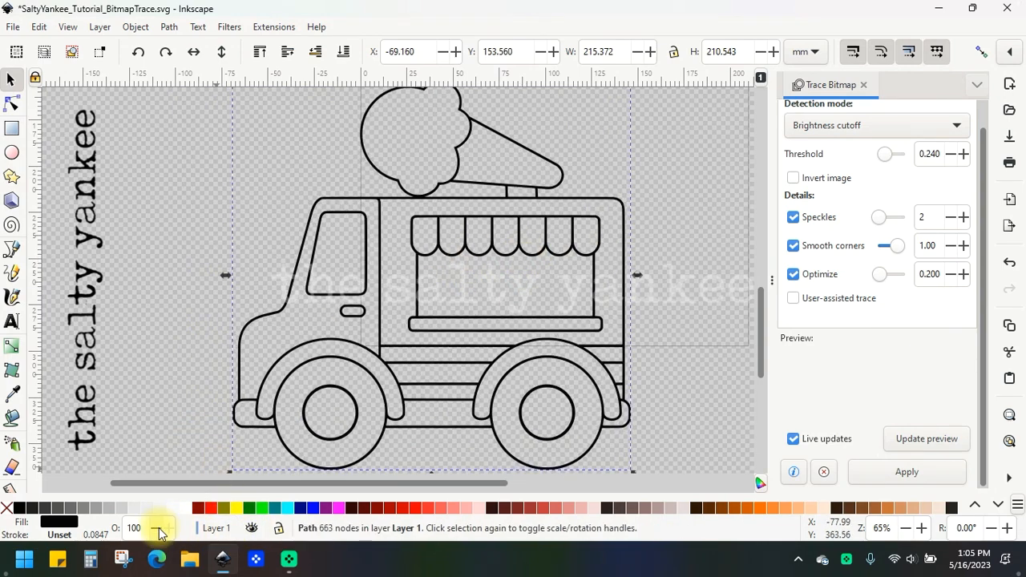
pyautogui.click(190, 167)
pyautogui.scroll(-1, 543, 367)
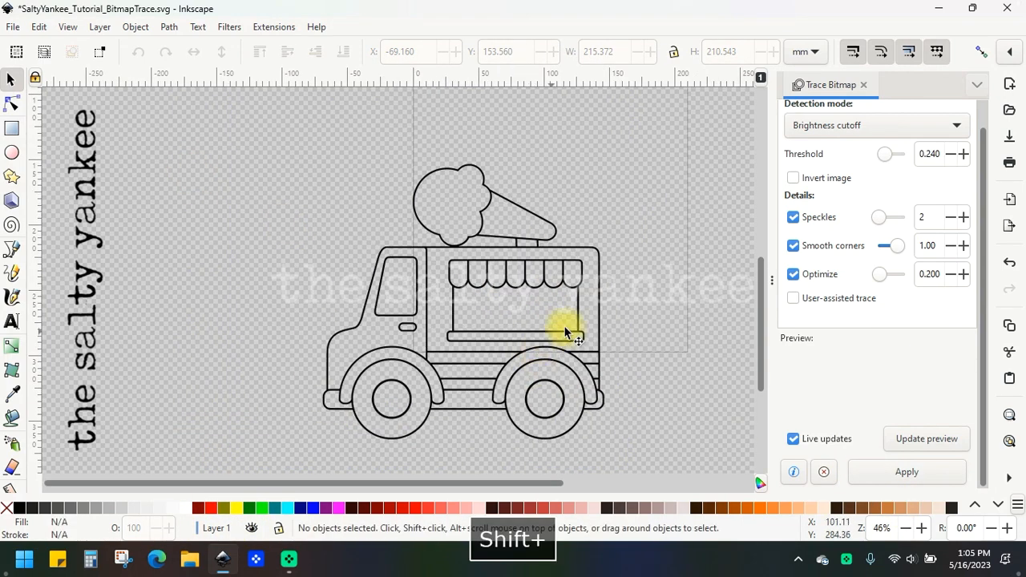
pyautogui.moveTo(581, 364); pyautogui.dragTo(567, 337)
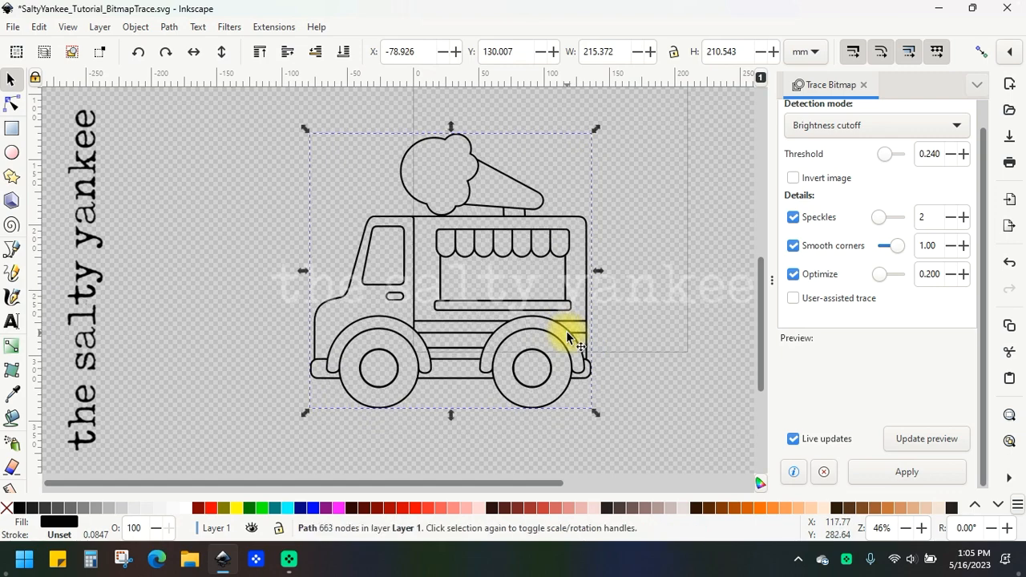
pyautogui.click(630, 285)
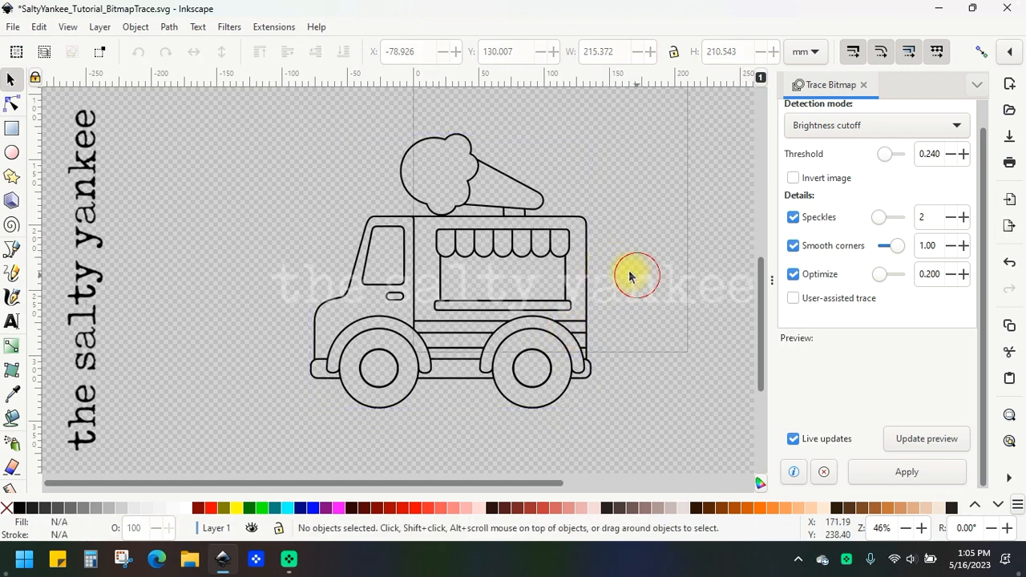
# - Move the traced outline below the page to about X -62 mm, Y 314 mm, and close the Trace Bitmap dialog
pyautogui.click(539, 256)
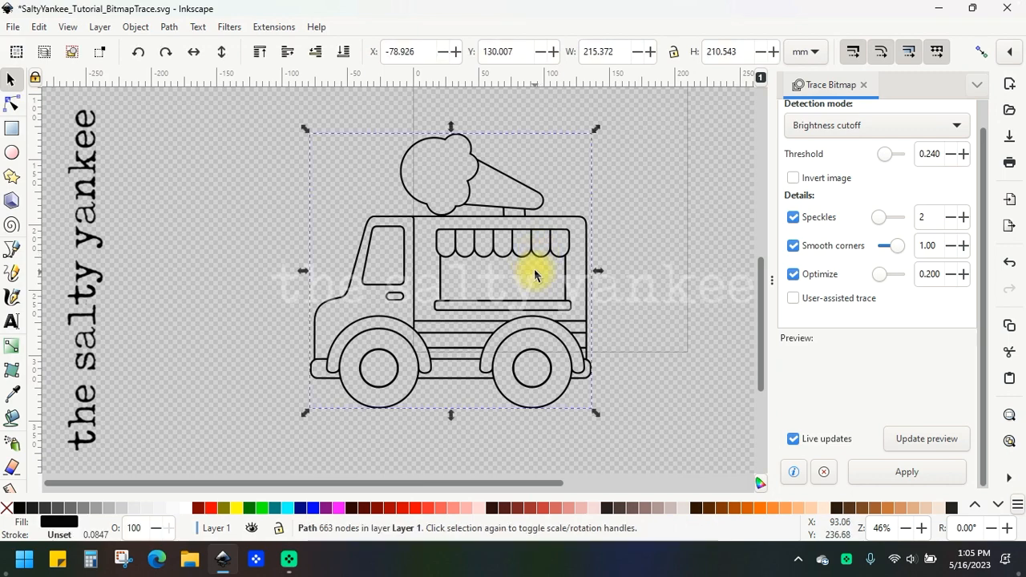
pyautogui.scroll(-3, 537, 273)
pyautogui.moveTo(546, 192)
pyautogui.mouseDown()
pyautogui.moveTo(573, 283)
pyautogui.moveTo(556, 412)
pyautogui.moveTo(556, 359)
pyautogui.mouseUp()
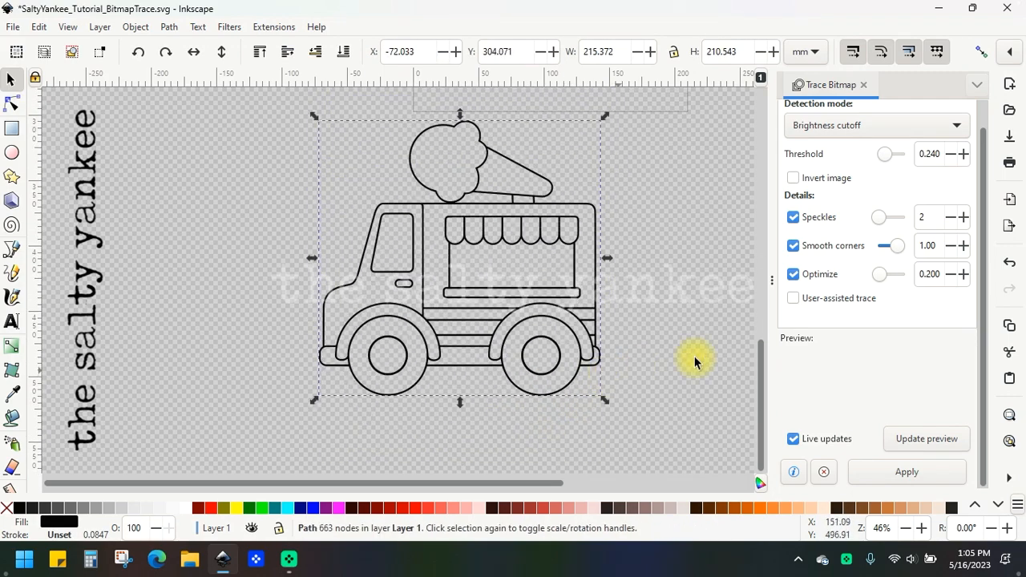
pyautogui.click(863, 85)
pyautogui.click(748, 190)
pyautogui.moveTo(570, 234); pyautogui.dragTo(593, 255)
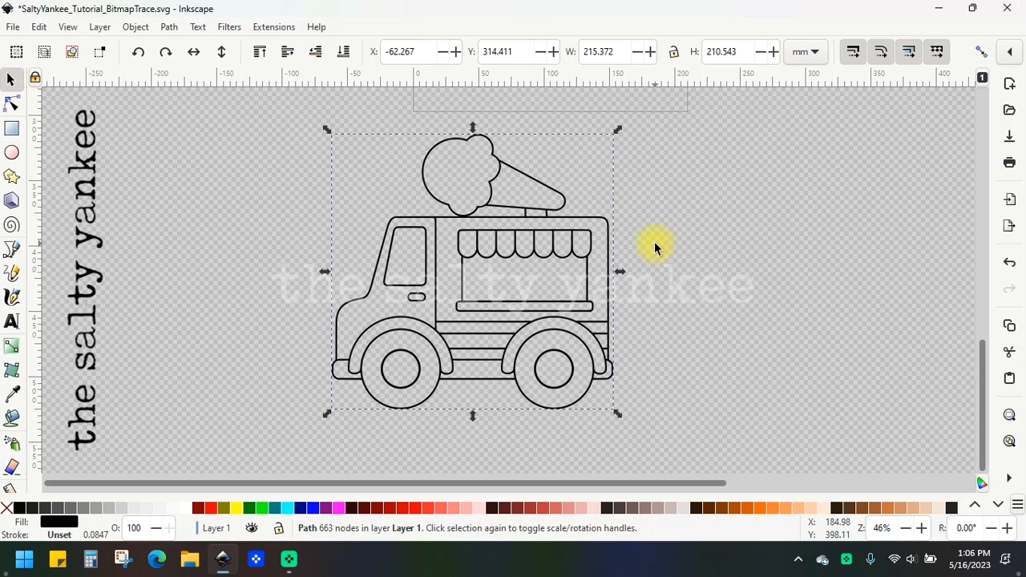
# - Break apart the traced truck outline into separate paths, and select the outer silhouette
pyautogui.press('ctrl')
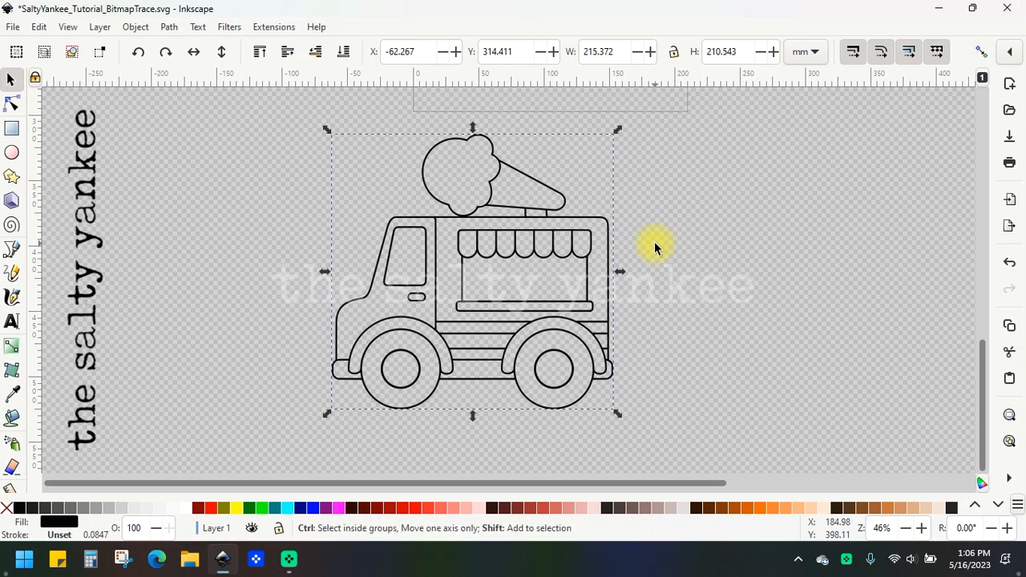
pyautogui.hotkey('ctrl', 'shift', 'k')
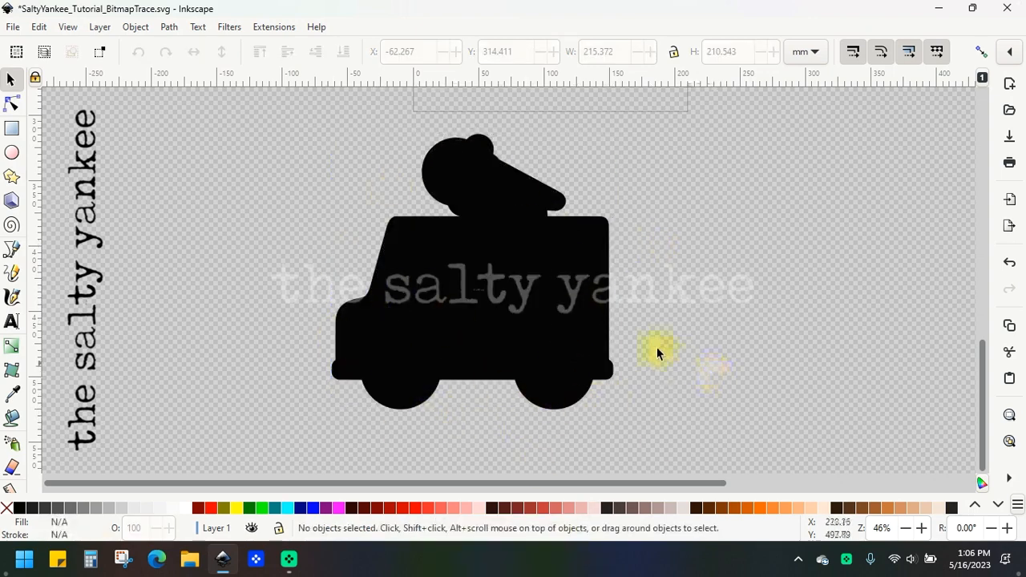
pyautogui.click(588, 319)
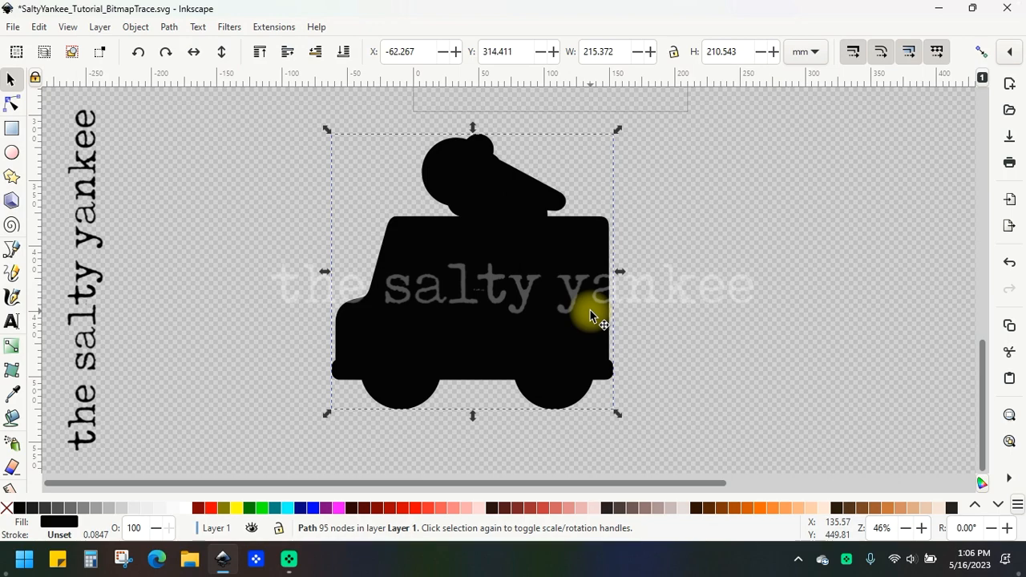
# - Move the outer silhouette to about X 184 mm, Y 310 mm, and pull the cab, body, wheel and ice cream pieces apart
pyautogui.moveTo(561, 287); pyautogui.dragTo(272, 261)
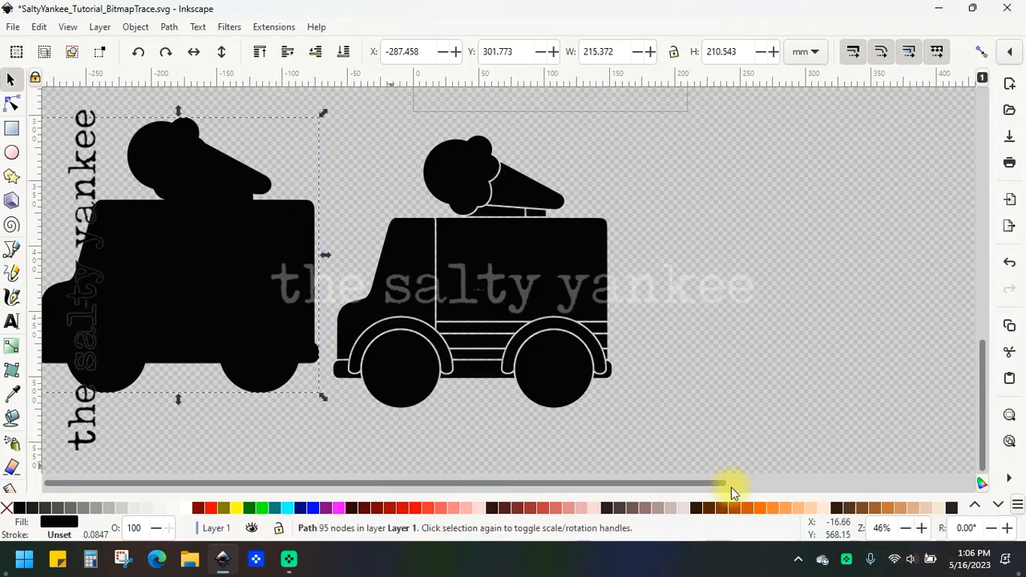
pyautogui.moveTo(208, 264); pyautogui.dragTo(815, 281)
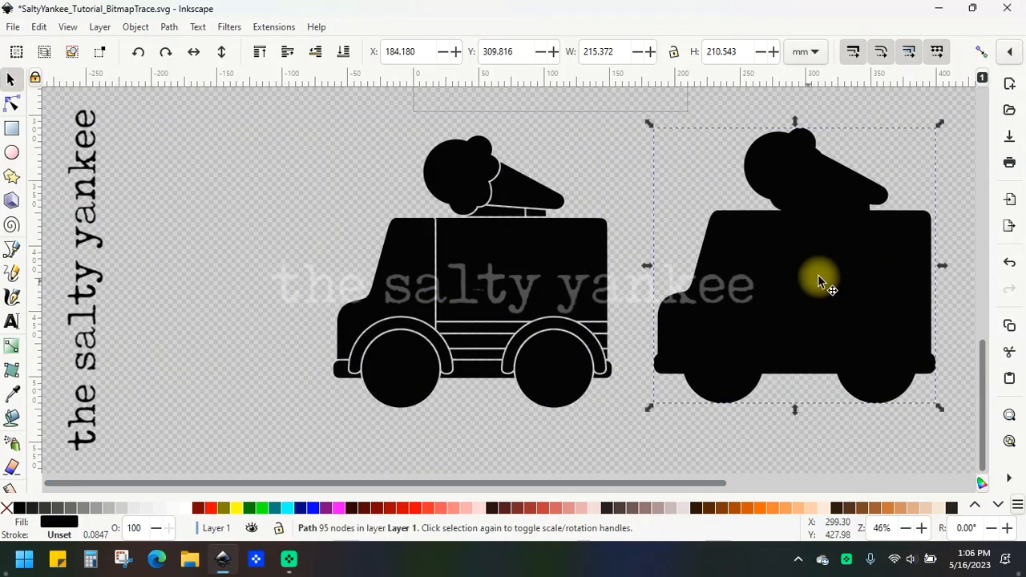
pyautogui.click(511, 418)
pyautogui.moveTo(388, 303); pyautogui.dragTo(258, 275)
pyautogui.moveTo(505, 304); pyautogui.dragTo(607, 223)
pyautogui.moveTo(494, 356); pyautogui.dragTo(461, 415)
pyautogui.moveTo(394, 347); pyautogui.dragTo(290, 381)
pyautogui.moveTo(458, 180); pyautogui.dragTo(303, 140)
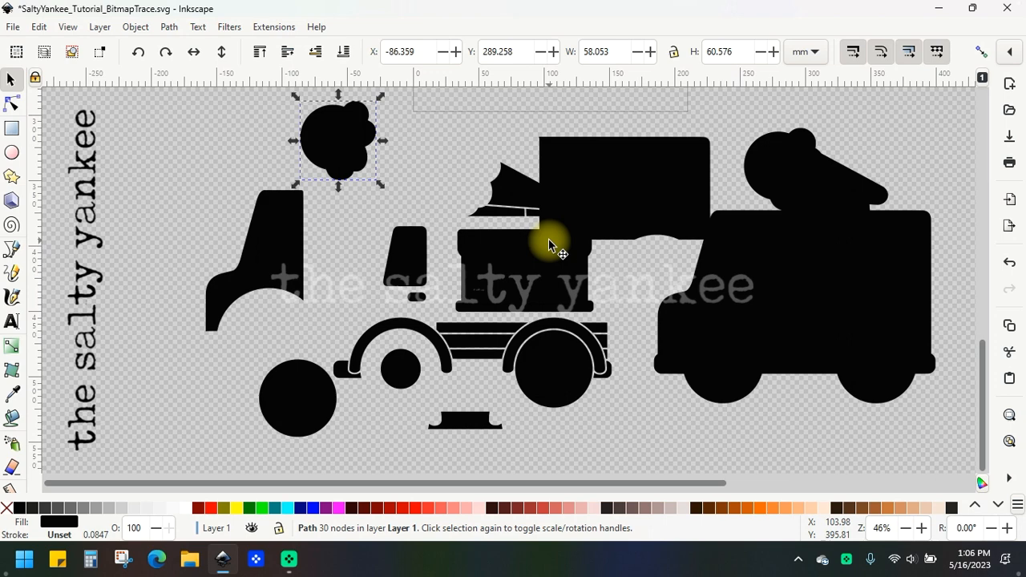
# - Undo the moves of the silhouette and all the separated truck pieces
pyautogui.hotkey('ctrl', 'z')
pyautogui.hotkey('ctrl', 'z')
pyautogui.hotkey('ctrl', 'z')
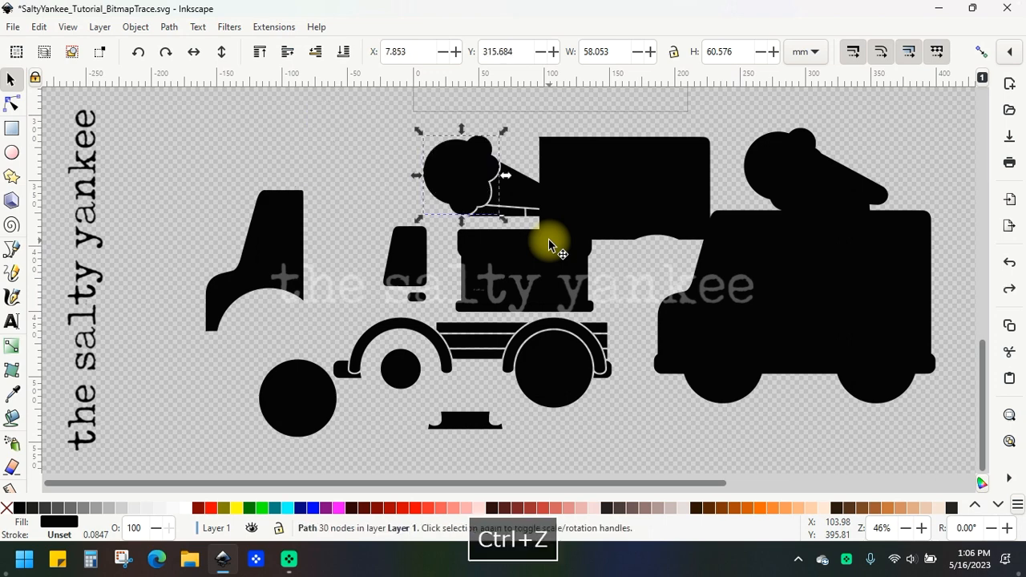
pyautogui.hotkey('ctrl', 'z')
pyautogui.hotkey('ctrl', 'z')
pyautogui.hotkey('ctrl', 'z')
pyautogui.hotkey('ctrl', 'z')
pyautogui.hotkey('ctrl', 'z')
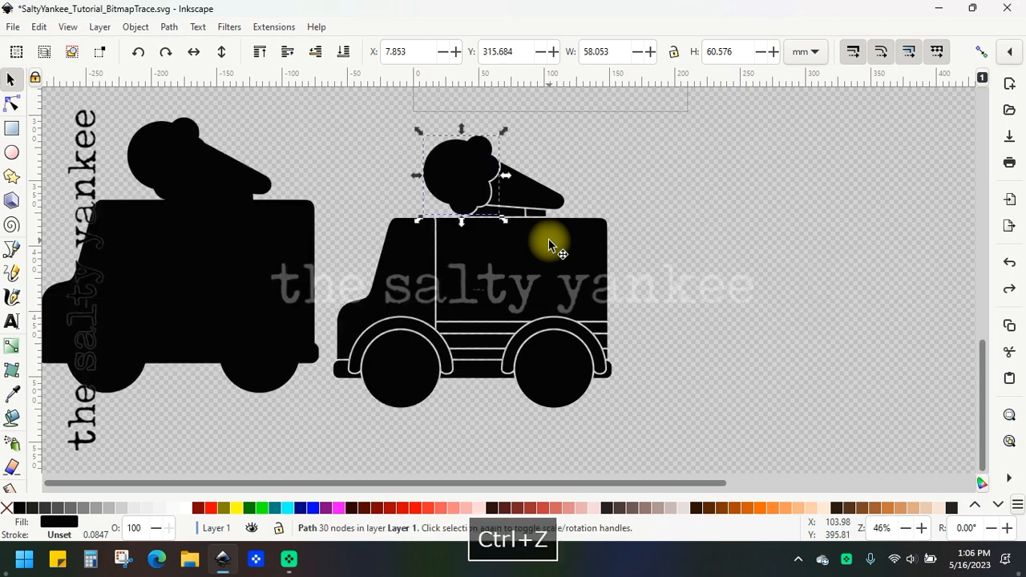
pyautogui.hotkey('ctrl', 'z')
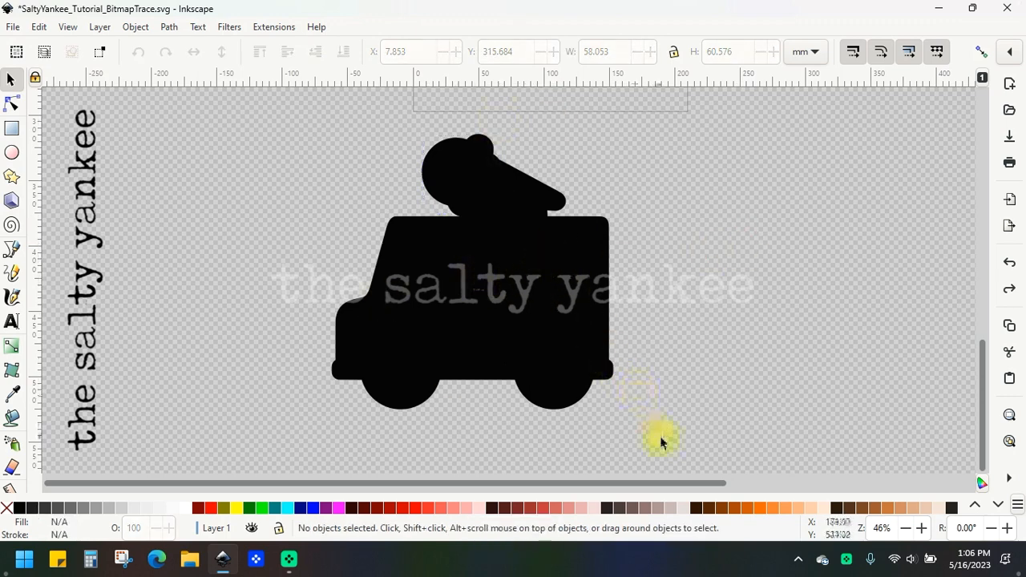
# - Restack all truck pieces based on position, with direction Left to Right and object reference point Left and Top
pyautogui.moveTo(675, 432); pyautogui.dragTo(271, 117)
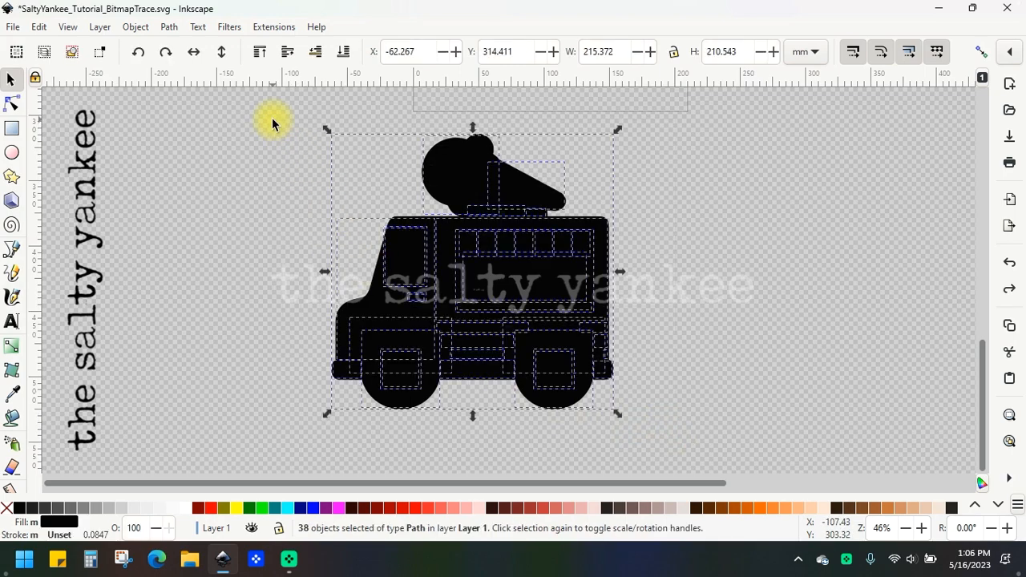
pyautogui.click(274, 27)
pyautogui.moveTo(307, 93)
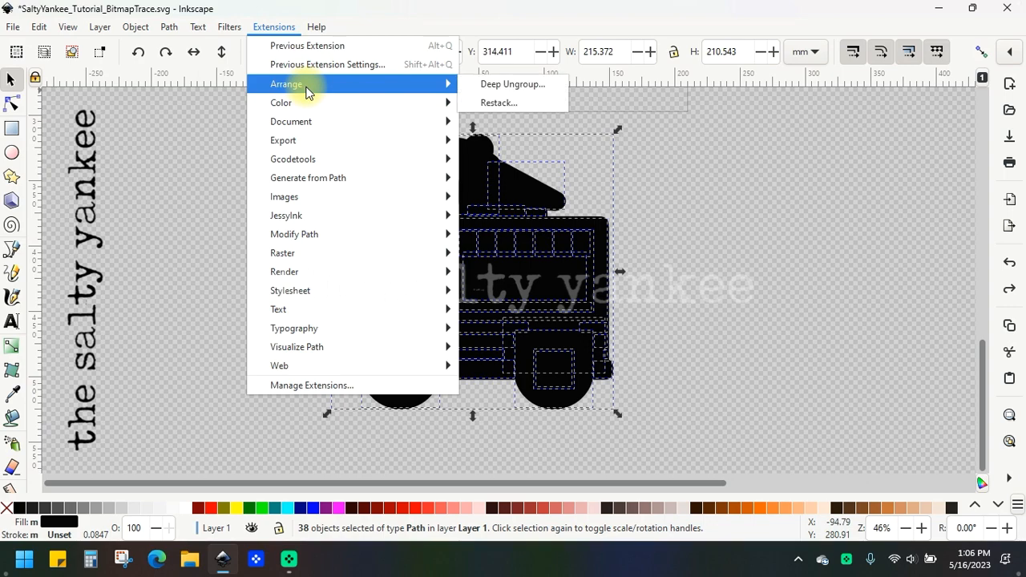
pyautogui.click(520, 103)
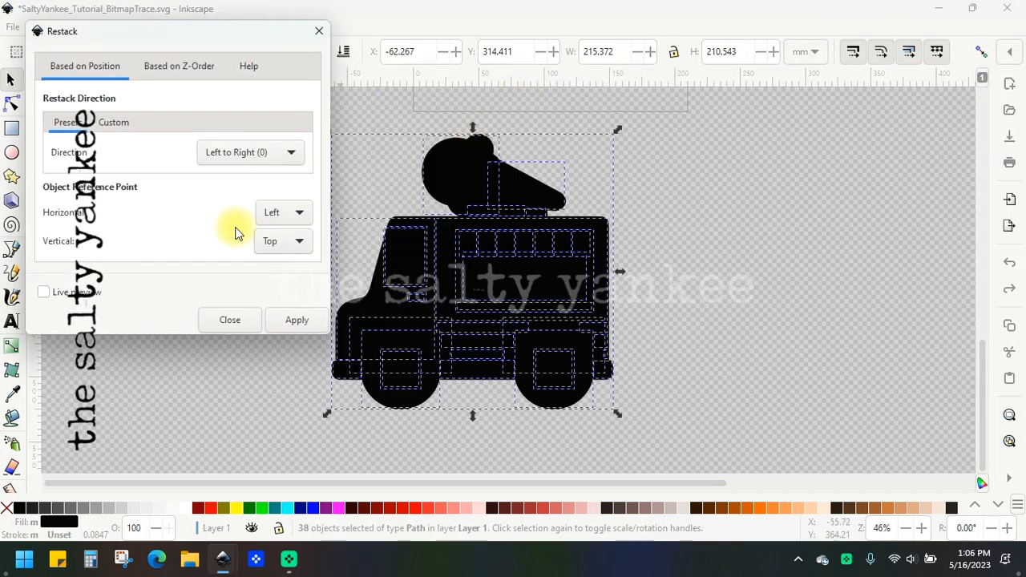
pyautogui.moveTo(70, 32); pyautogui.dragTo(127, 48)
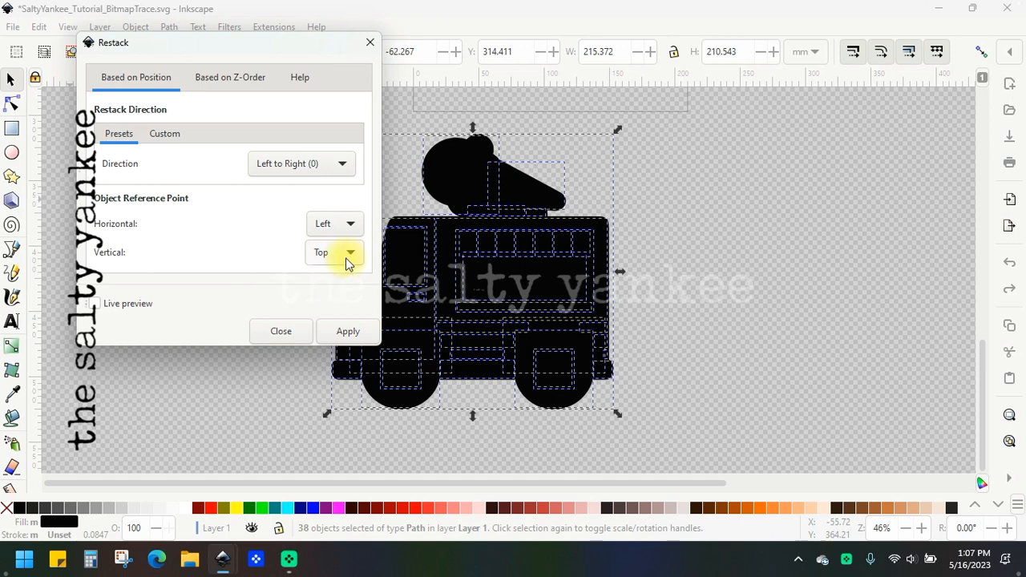
pyautogui.click(347, 332)
pyautogui.click(281, 332)
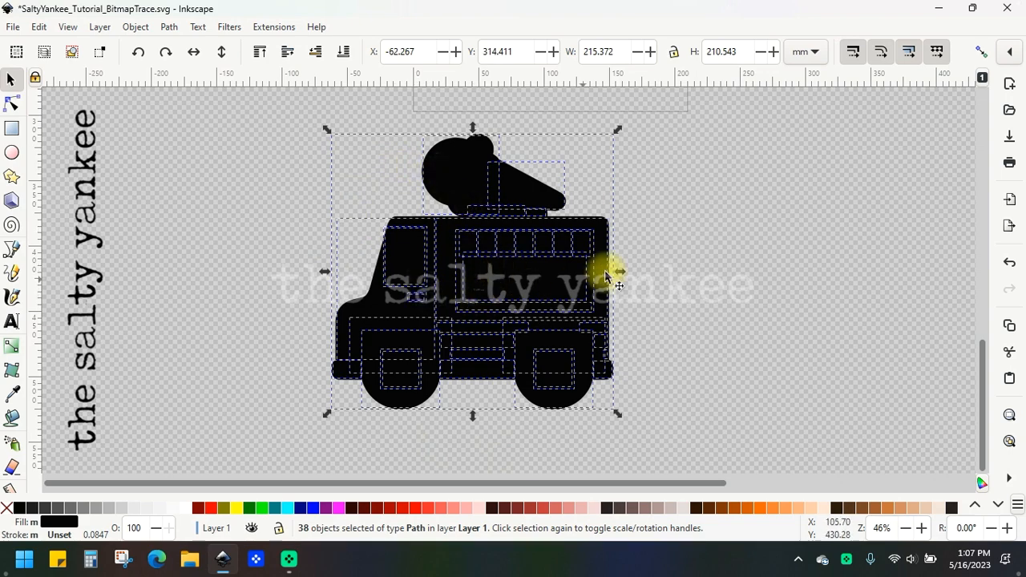
pyautogui.click(667, 224)
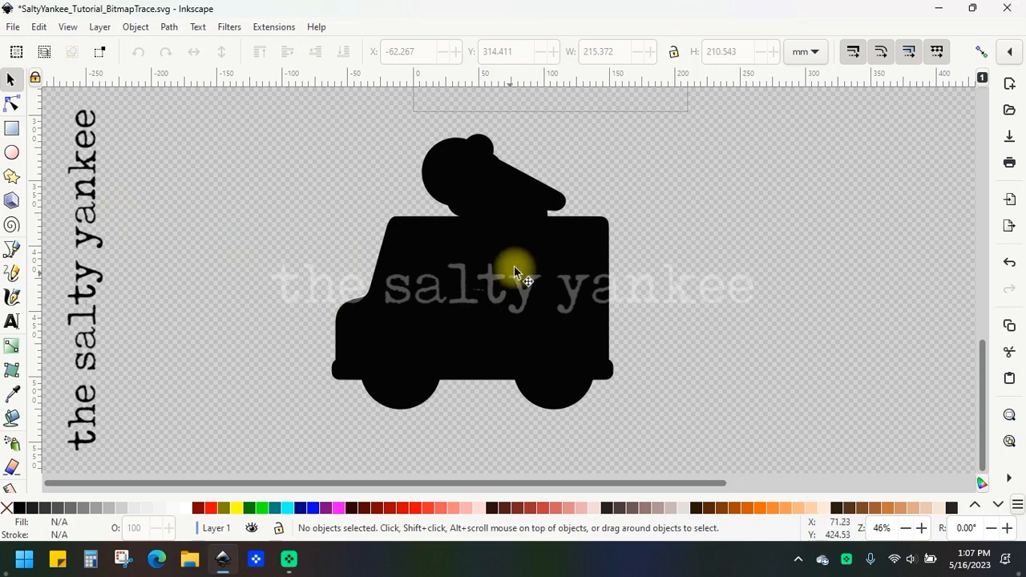
# - Check the new stacking by moving an awning scallop, two narrow strips and the outer silhouette away from the truck
pyautogui.moveTo(557, 250); pyautogui.dragTo(753, 256)
pyautogui.moveTo(524, 315); pyautogui.dragTo(193, 214)
pyautogui.moveTo(478, 341); pyautogui.dragTo(671, 333)
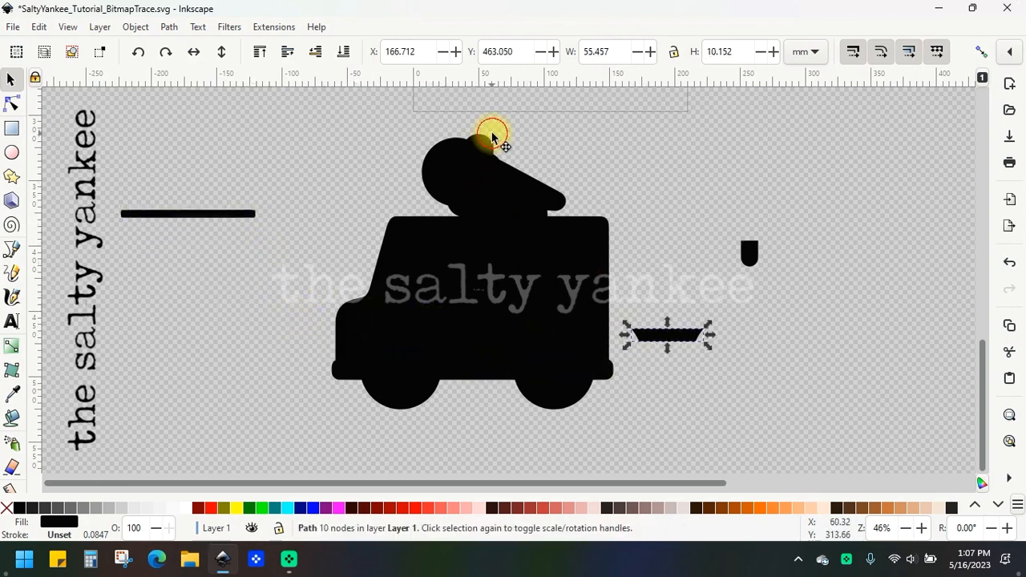
pyautogui.click(488, 139)
pyautogui.moveTo(487, 137); pyautogui.dragTo(865, 281)
# - Undo the moves of the outer silhouette, the two strips and the awning scallop
pyautogui.hotkey('ctrl', 'z')
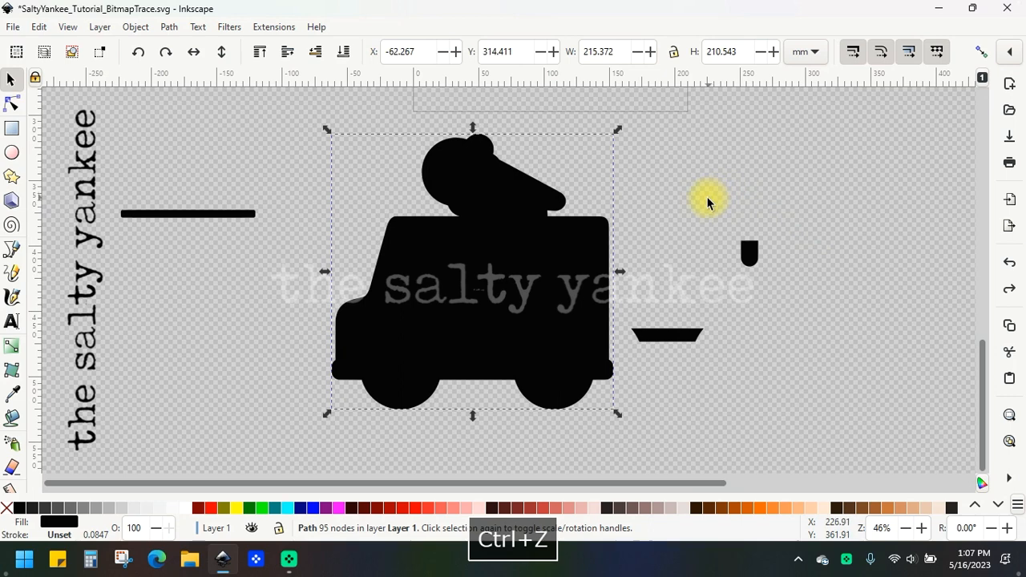
pyautogui.hotkey('ctrl', 'z')
pyautogui.hotkey('ctrl', 'z')
pyautogui.hotkey('ctrl', 'z')
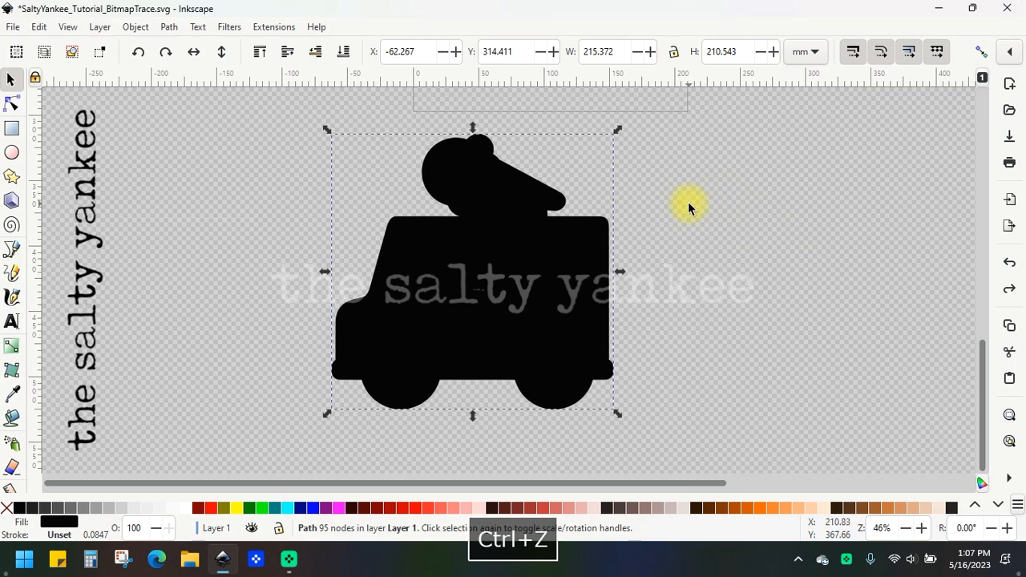
# - Select all the truck pieces, and exclude the outer silhouette from the selection at the top of the ice cream scoop
pyautogui.click(670, 187)
pyautogui.moveTo(659, 439); pyautogui.dragTo(263, 119)
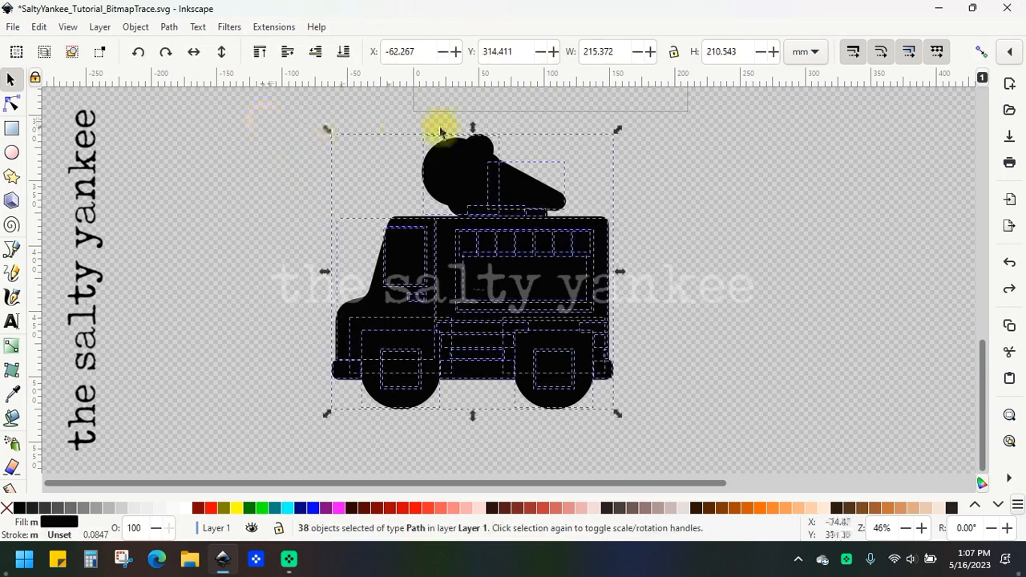
pyautogui.keyDown('ctrl'); pyautogui.scroll(2, 481, 130); pyautogui.keyUp('ctrl')
pyautogui.keyDown('ctrl'); pyautogui.scroll(4, 480, 136); pyautogui.keyUp('ctrl')
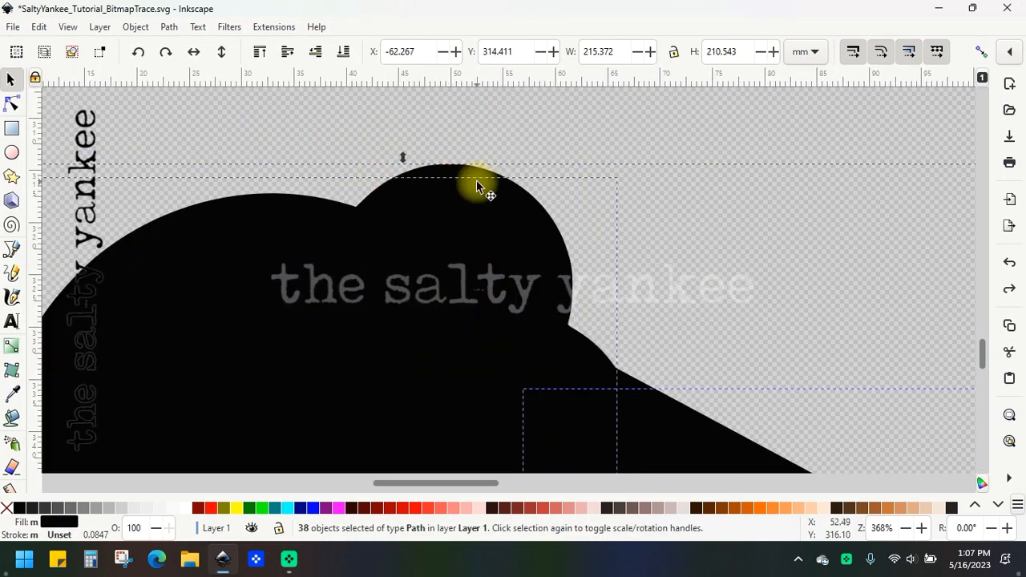
pyautogui.press('shift')
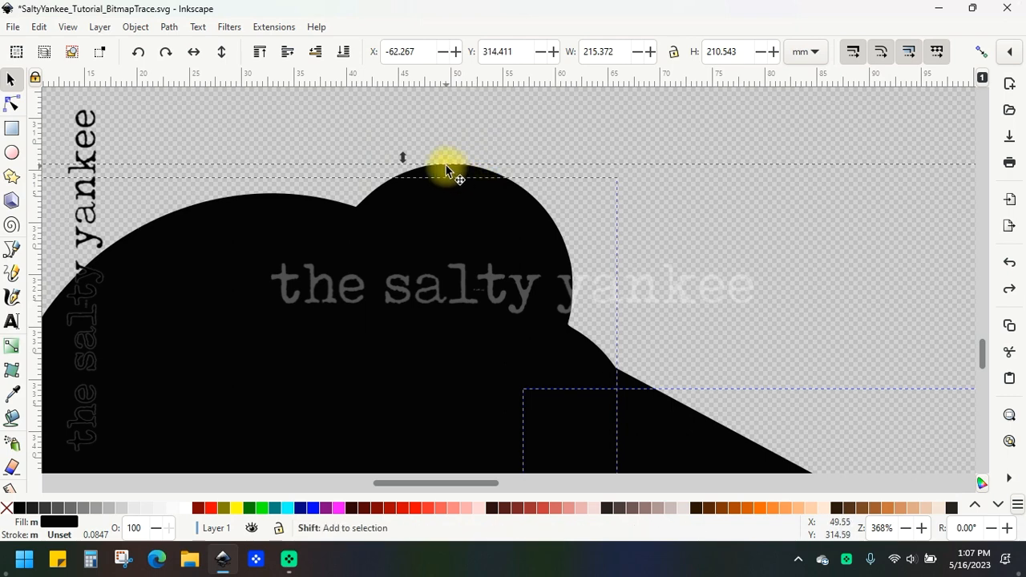
pyautogui.keyDown('shift'); pyautogui.click(446, 171); pyautogui.keyUp('shift')
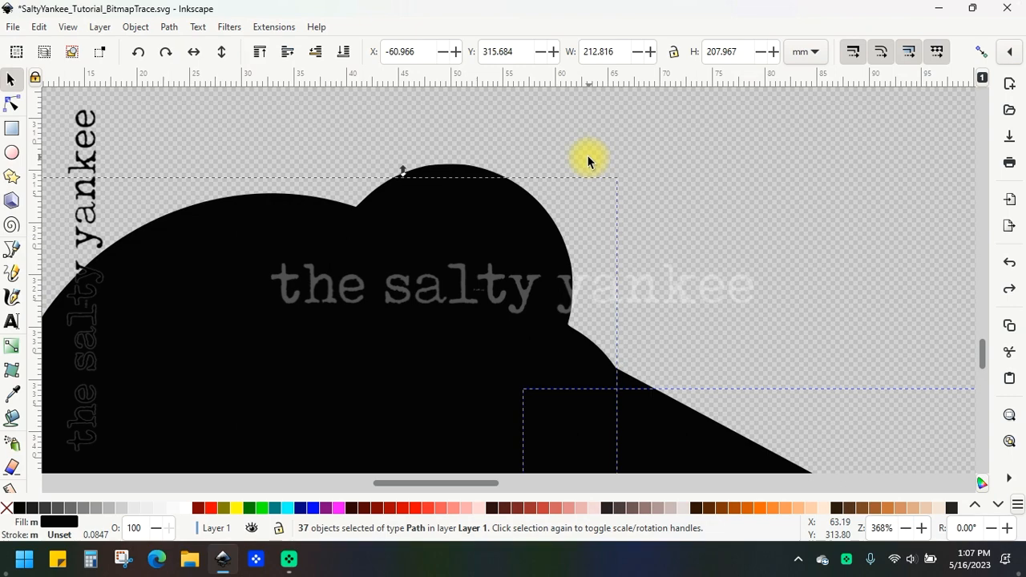
pyautogui.press('shift')
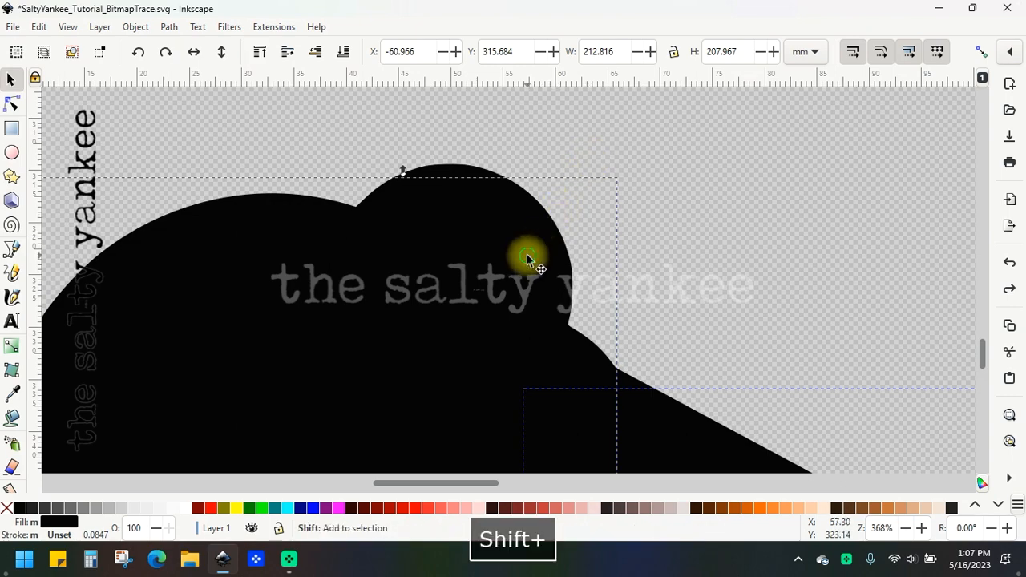
pyautogui.scroll(-5, 527, 256)
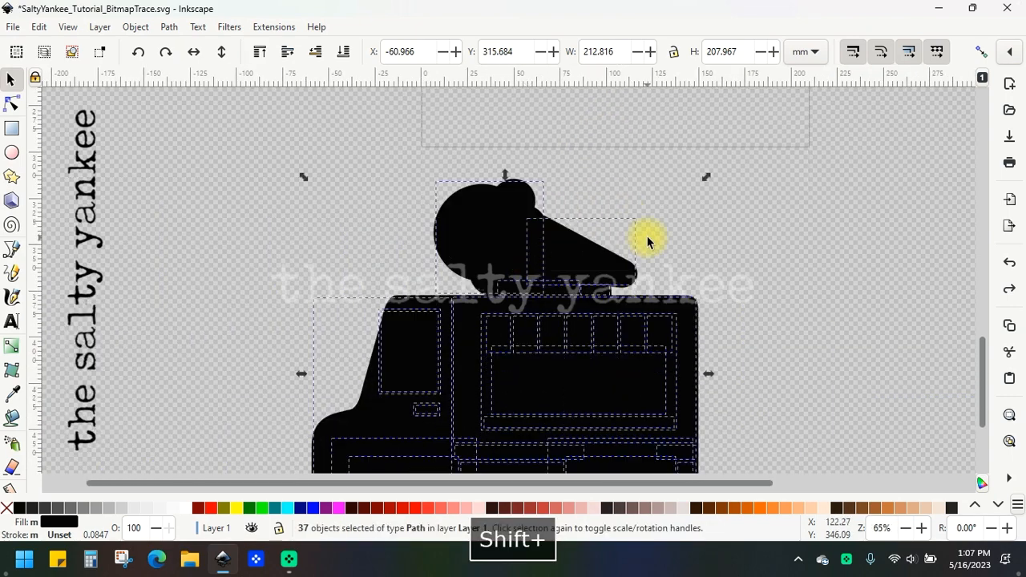
pyautogui.scroll(-2, 649, 240)
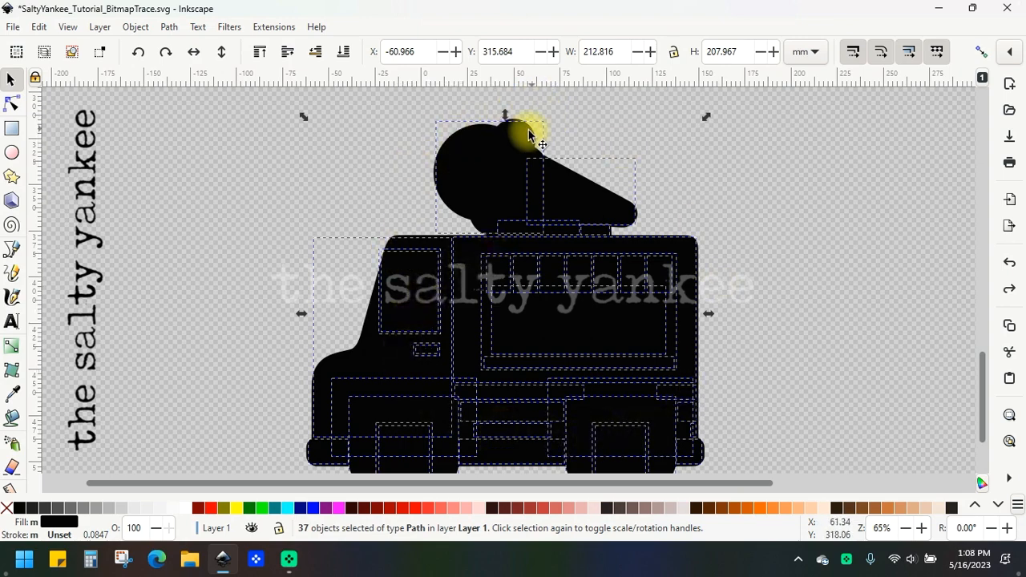
# - Fill the selected truck pieces with Lime (#00FF00), leaving the outer silhouette black
pyautogui.scroll(-2, 481, 224)
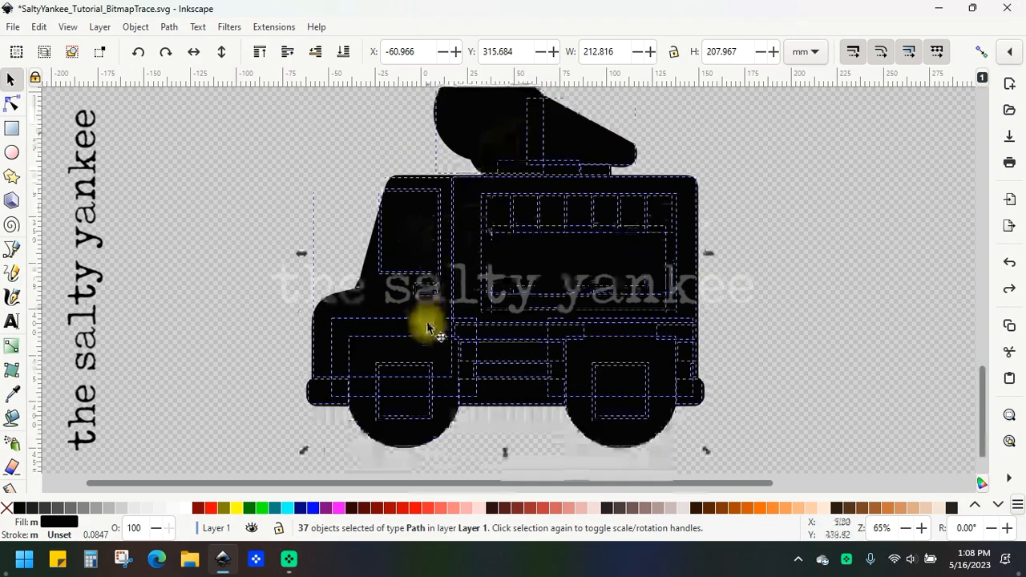
pyautogui.click(262, 509)
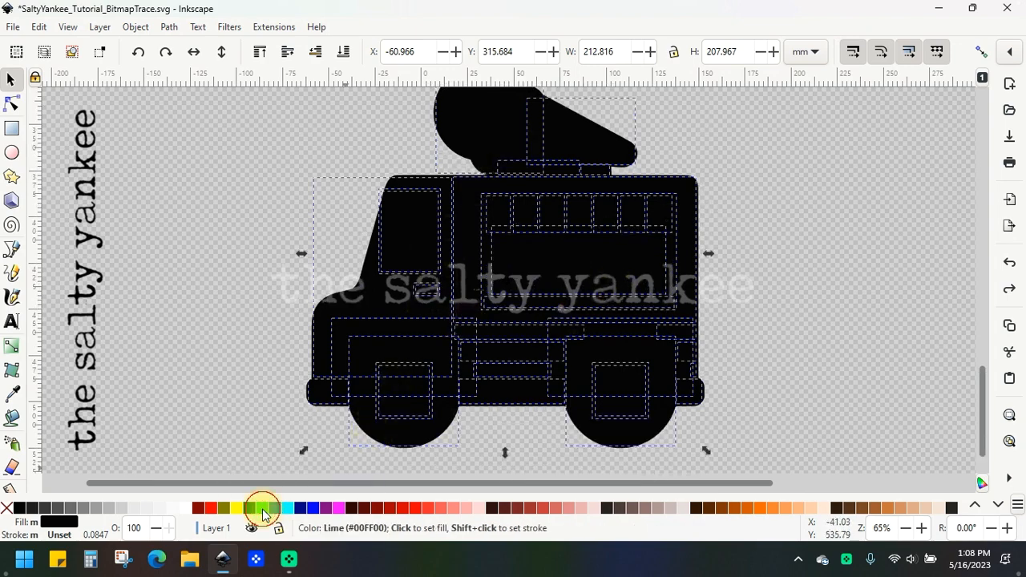
pyautogui.click(892, 431)
pyautogui.scroll(-1, 800, 346)
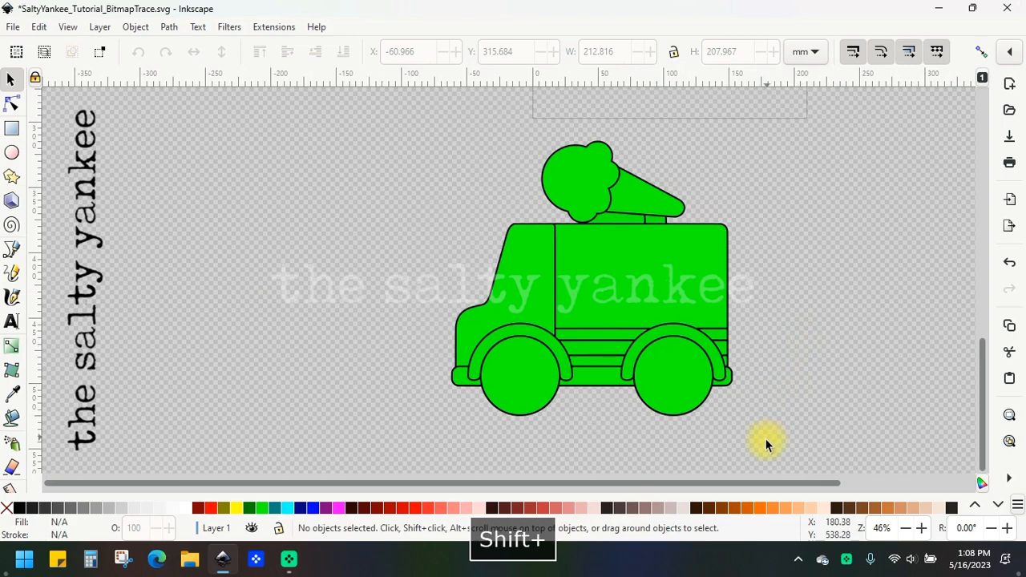
pyautogui.hscroll(2, 767, 394)
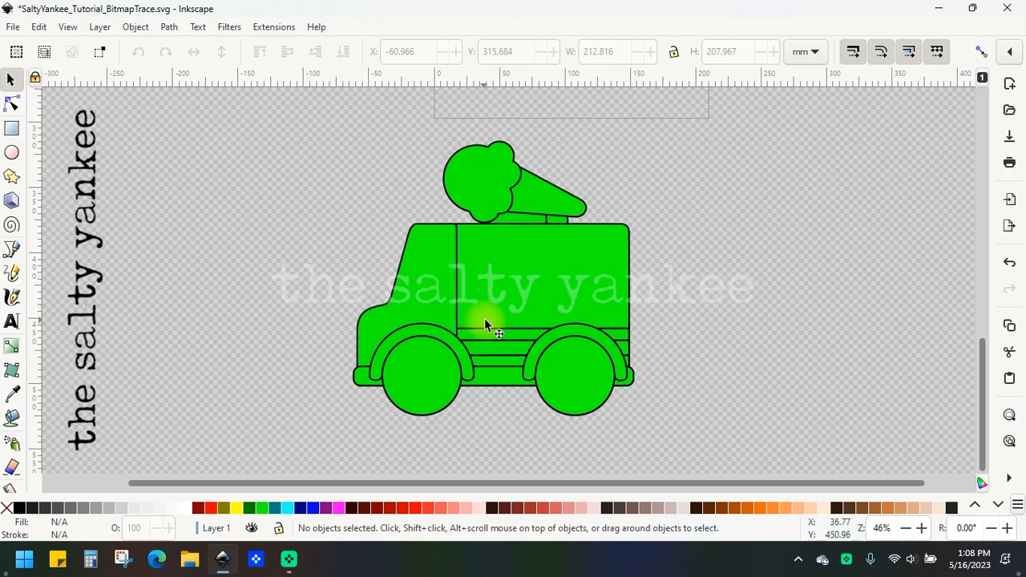
pyautogui.click(376, 330)
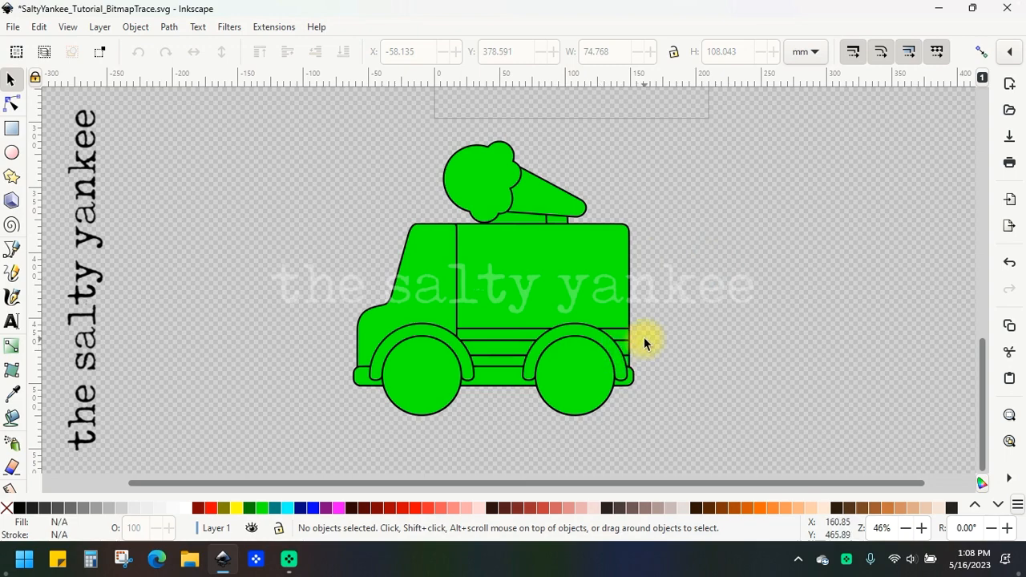
# - Import the Bitmap Tutorial PNG as a color reference beside the green traced truck
pyautogui.click(12, 26)
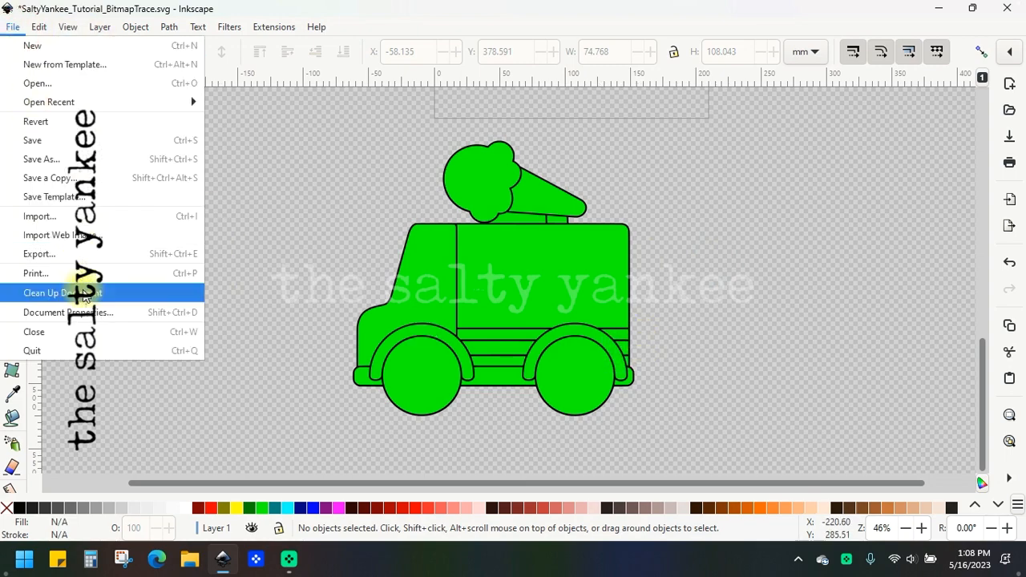
pyautogui.click(84, 215)
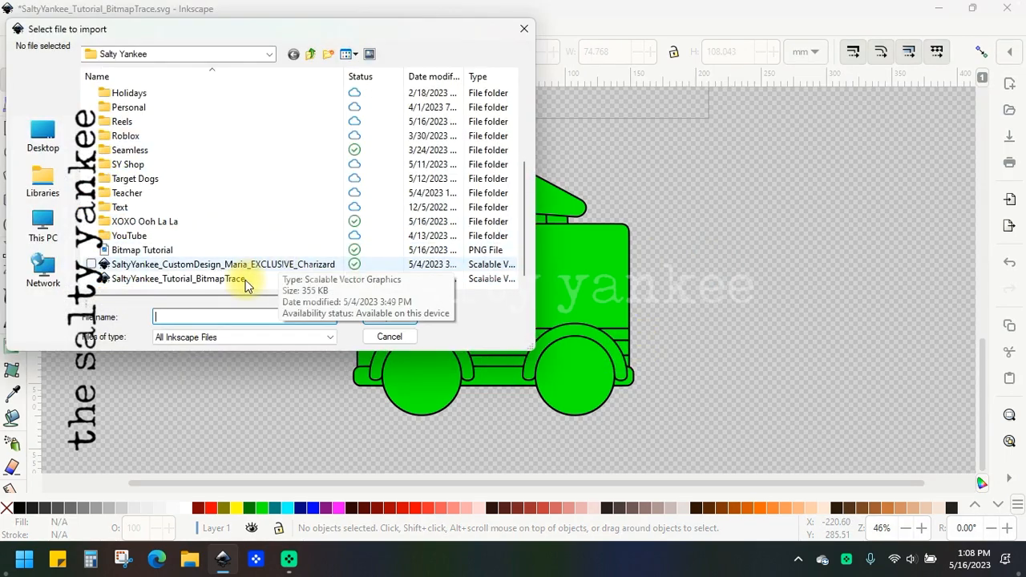
pyautogui.click(165, 251)
pyautogui.press('Return')
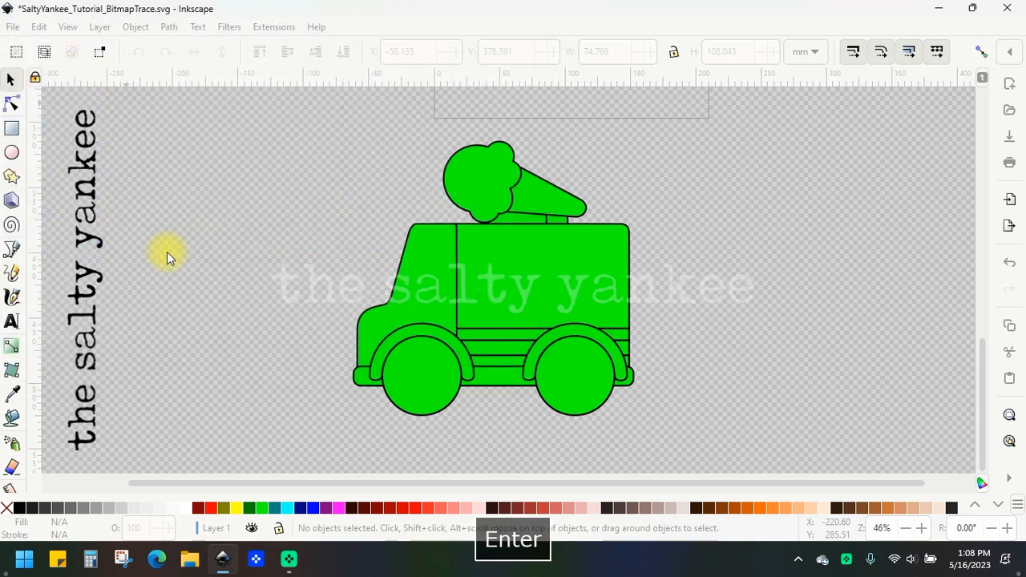
pyautogui.moveTo(207, 304); pyautogui.dragTo(209, 310)
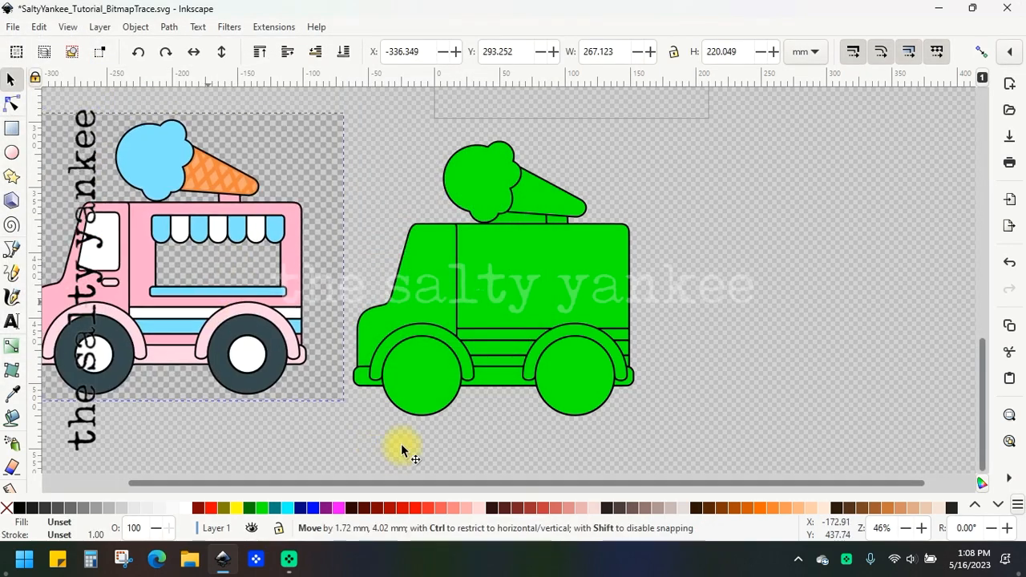
pyautogui.click(398, 454)
pyautogui.moveTo(423, 484); pyautogui.dragTo(384, 486)
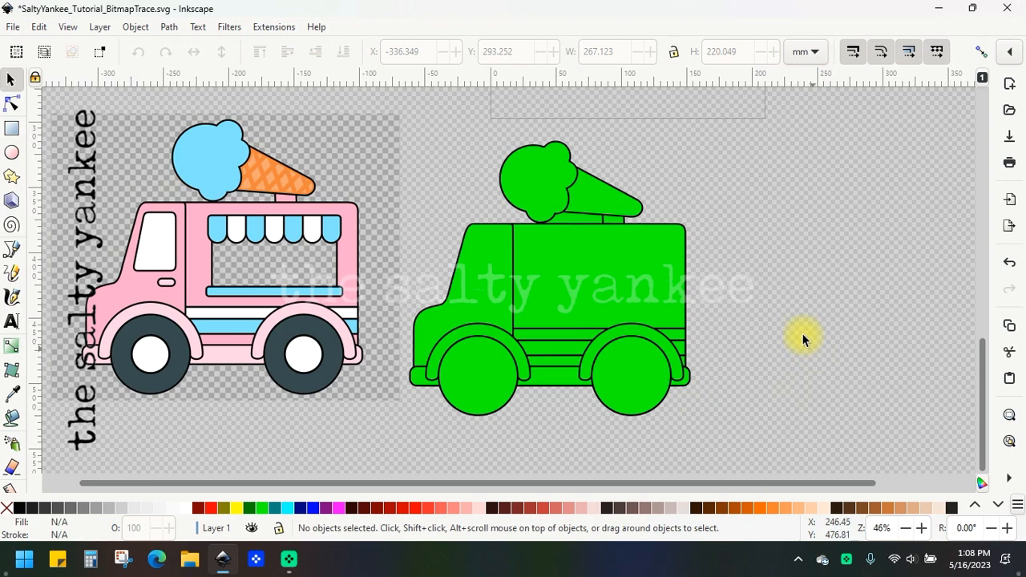
# - Fill the truck's cab and the large upper body panel with magenta
pyautogui.click(685, 231)
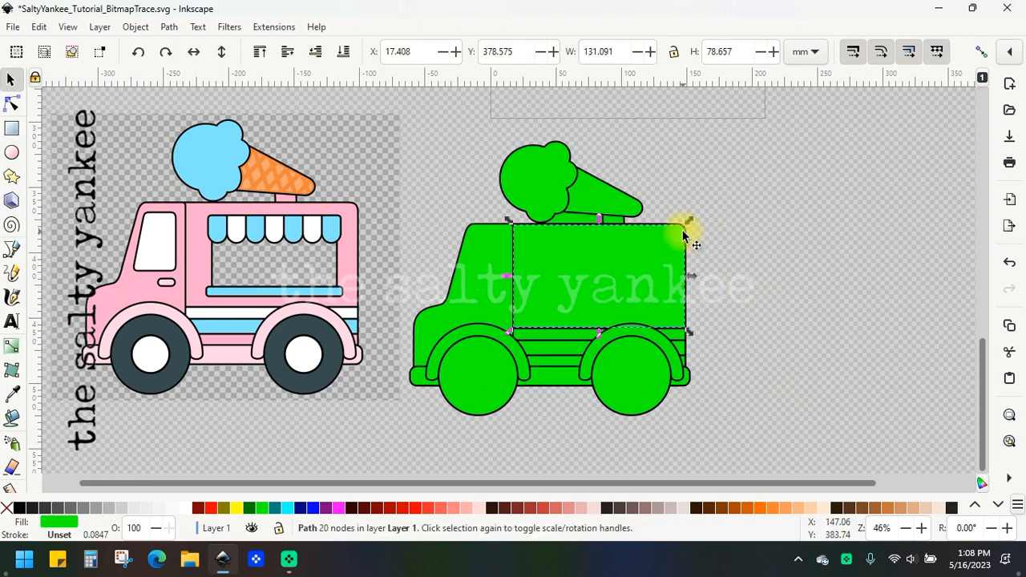
pyautogui.keyDown('shift'); pyautogui.click(423, 331); pyautogui.keyUp('shift')
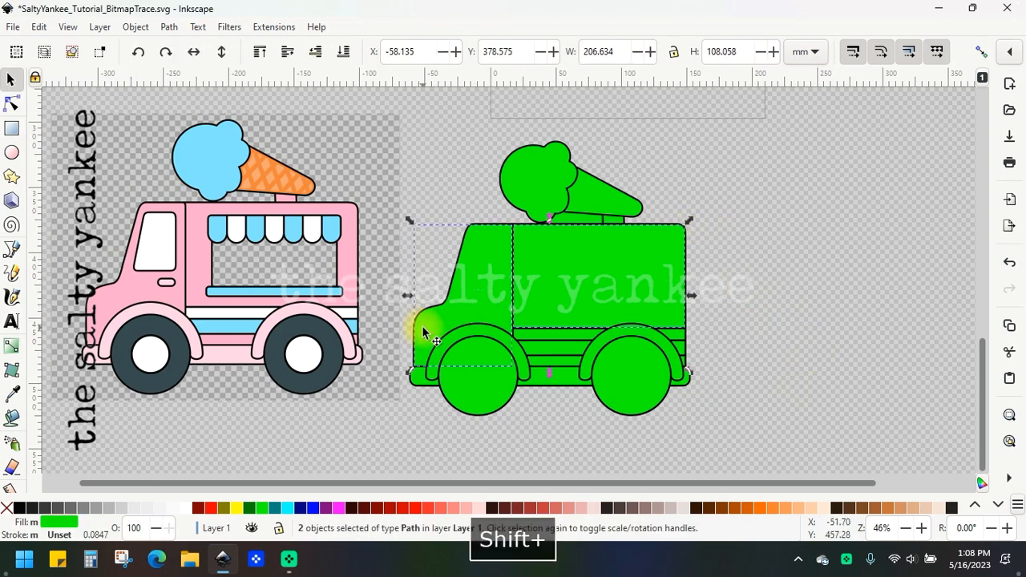
pyautogui.click(339, 507)
pyautogui.click(726, 260)
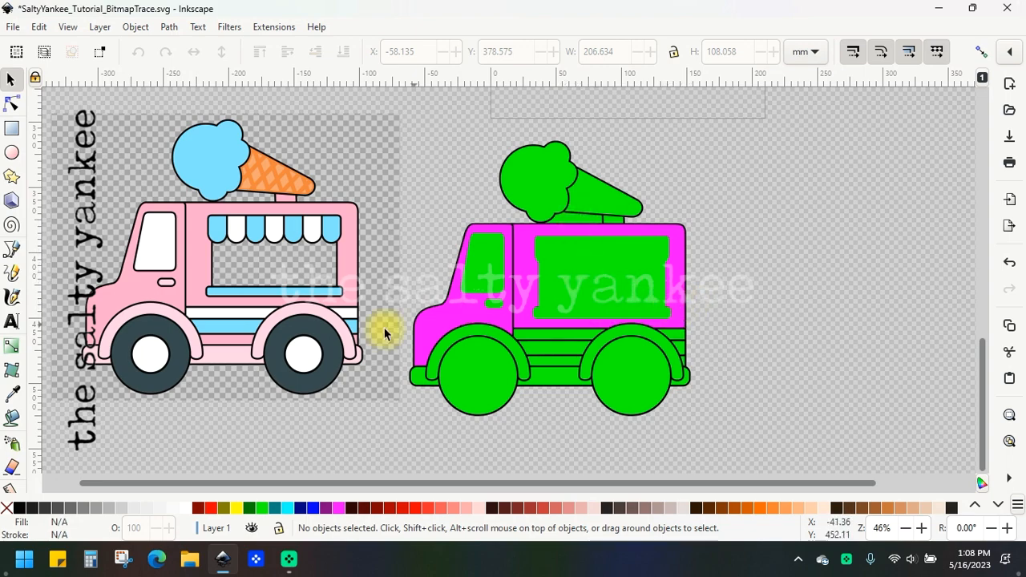
# - Move the reference image closer to the traced truck and lower it in the stacking order
pyautogui.moveTo(225, 258); pyautogui.dragTo(270, 250)
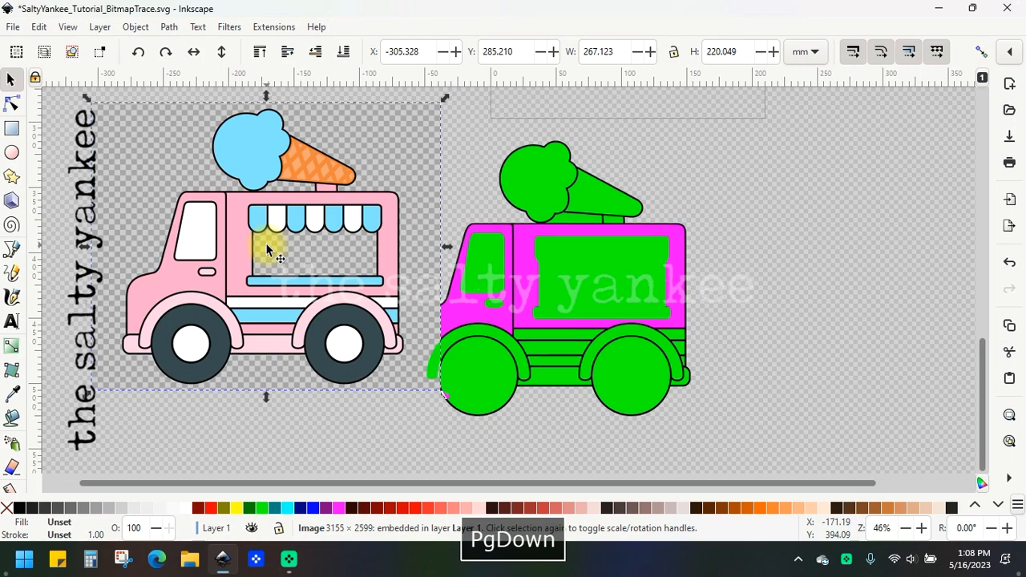
pyautogui.click(480, 196)
# - Fill the inner pane of the cab window with red
pyautogui.scroll(4, 480, 238)
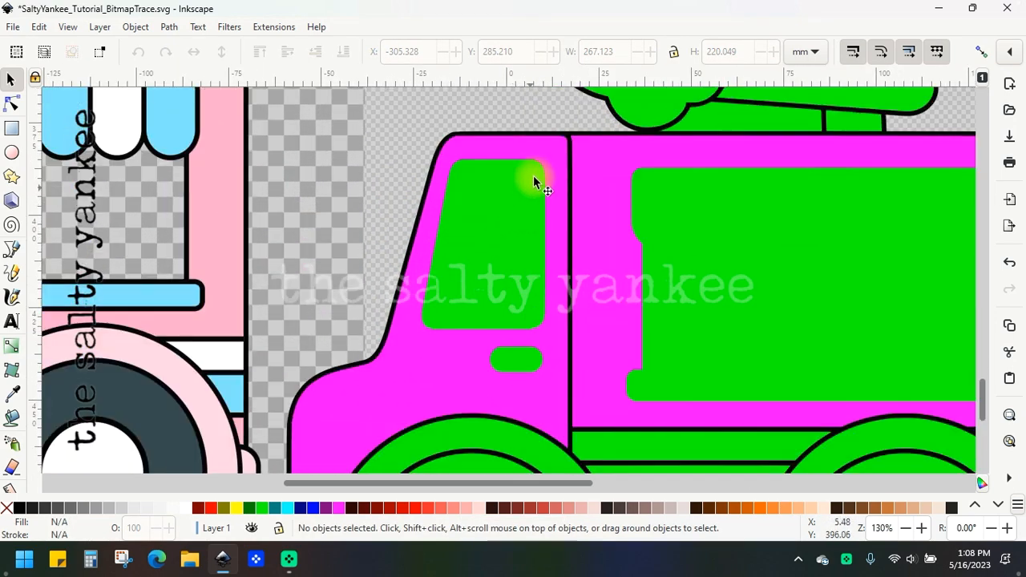
pyautogui.click(509, 190)
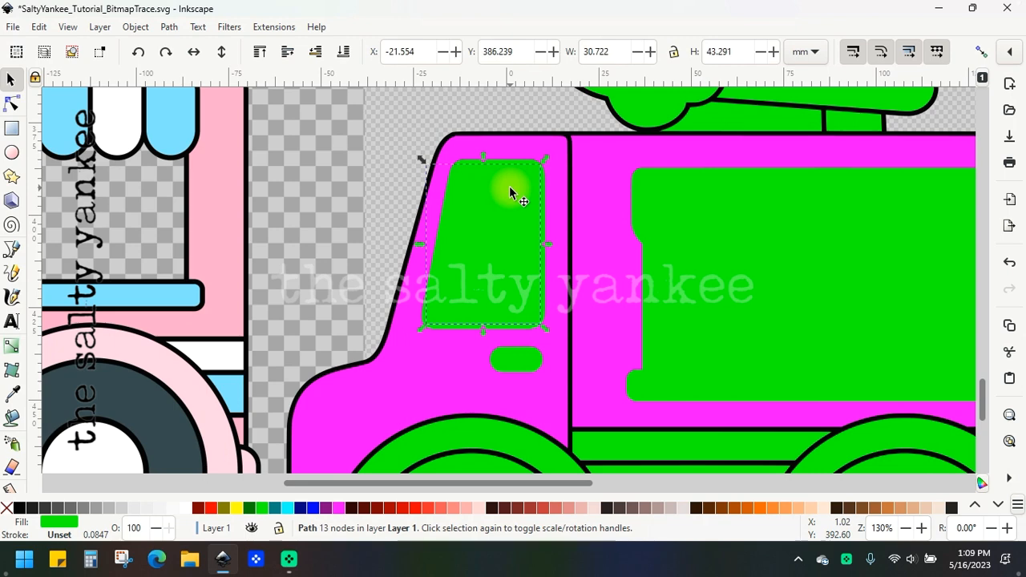
pyautogui.click(518, 156)
pyautogui.click(501, 215)
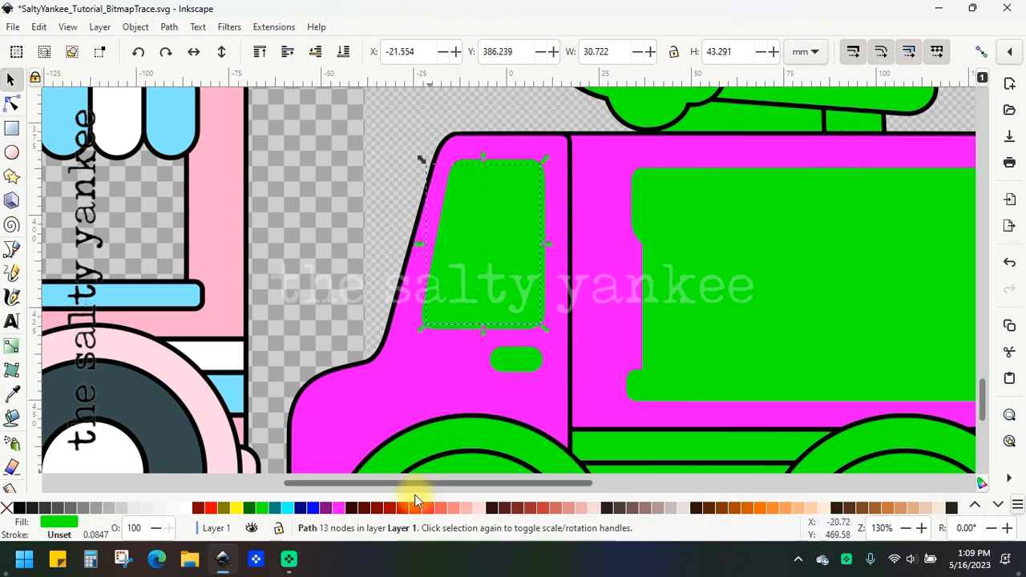
pyautogui.click(212, 513)
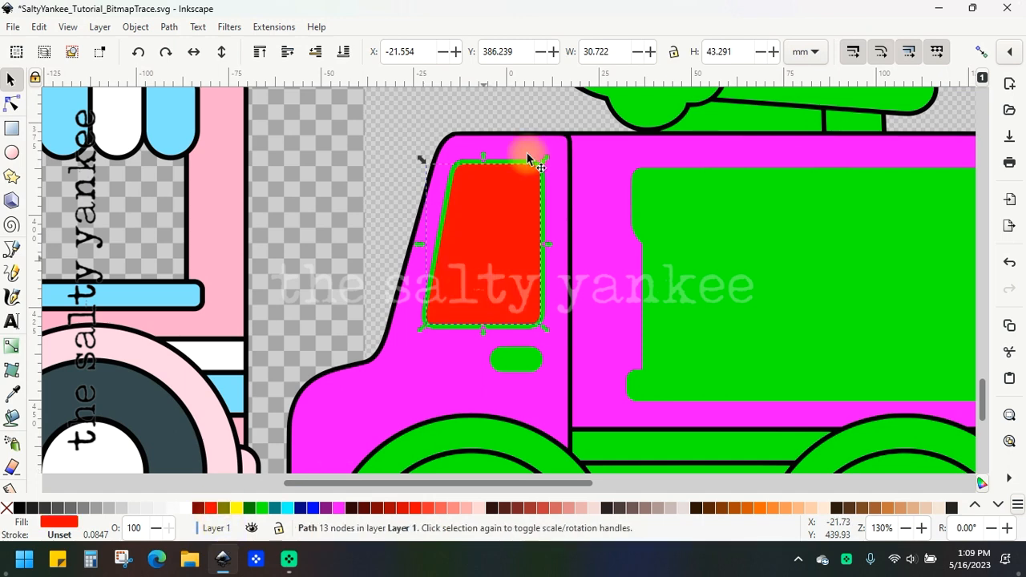
pyautogui.click(541, 121)
# - Cut the green outer window shape out of the magenta cab with a Difference operation
pyautogui.scroll(1, 551, 173)
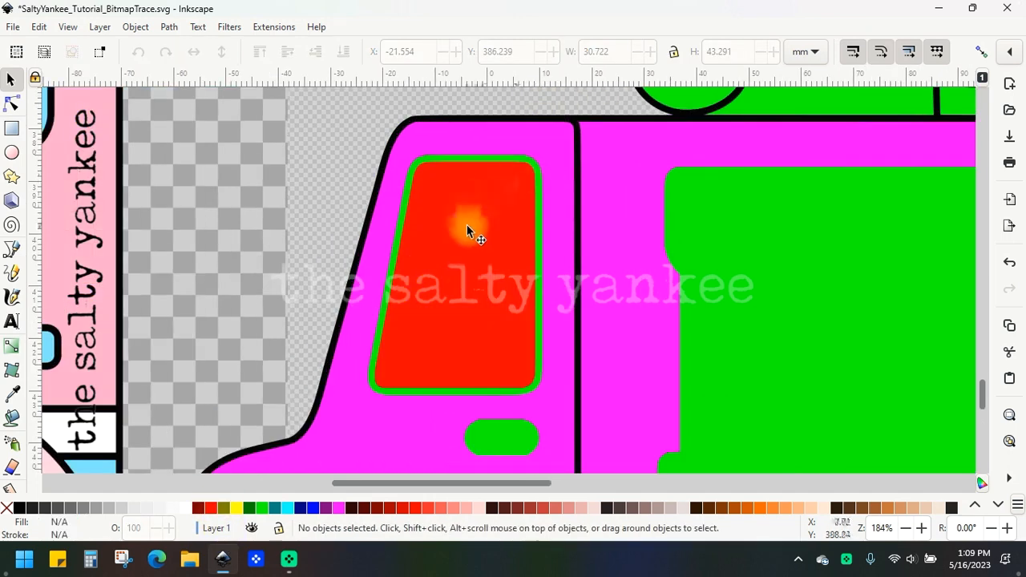
pyautogui.click(545, 200)
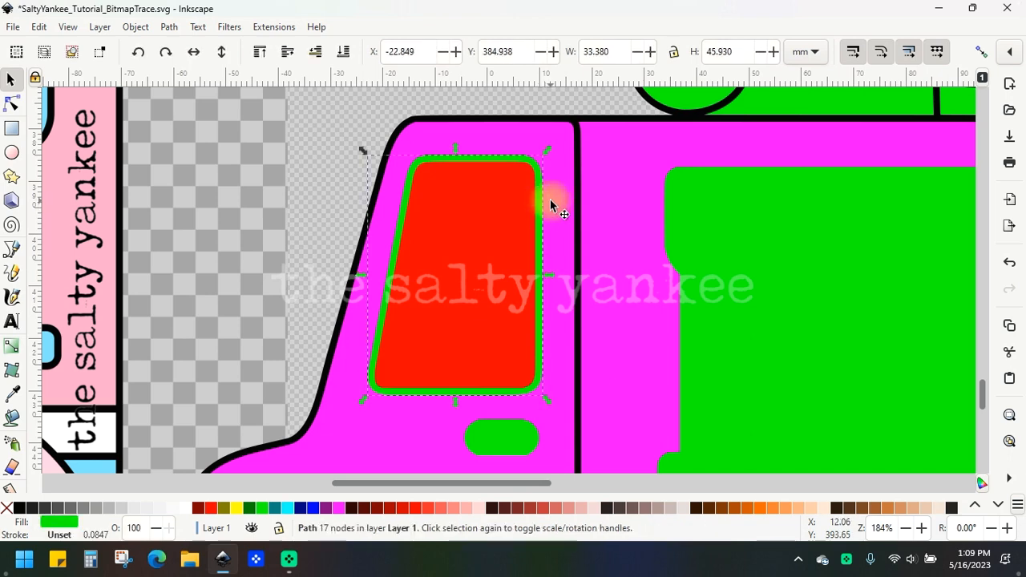
pyautogui.press('shift')
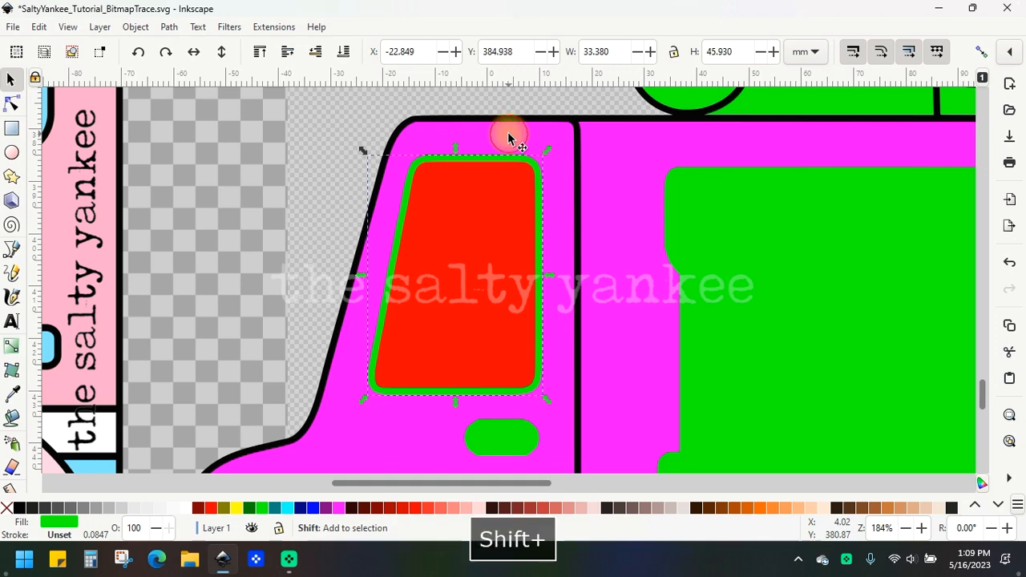
pyautogui.keyDown('shift'); pyautogui.click(508, 131); pyautogui.keyUp('shift')
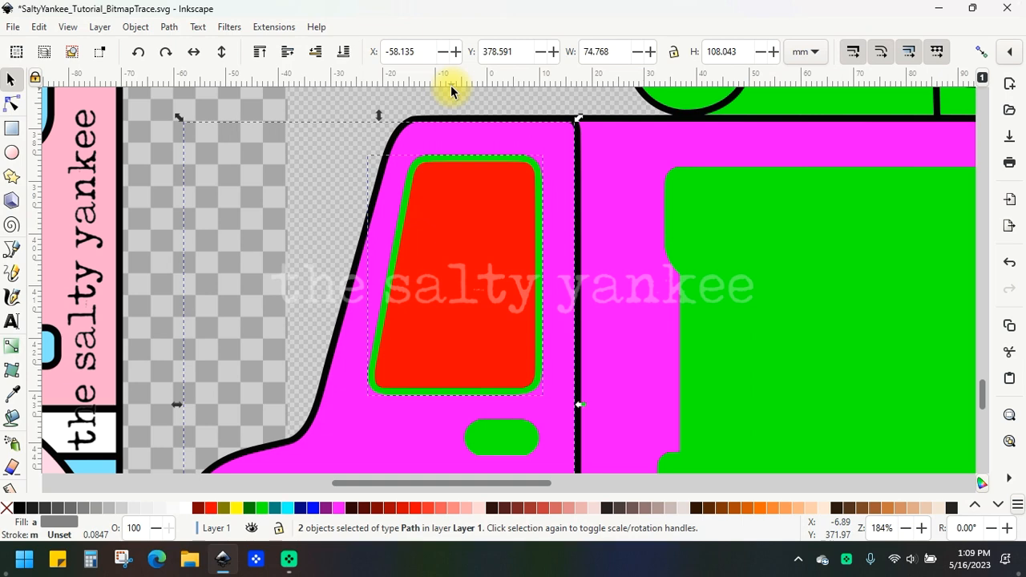
pyautogui.press('ctrl')
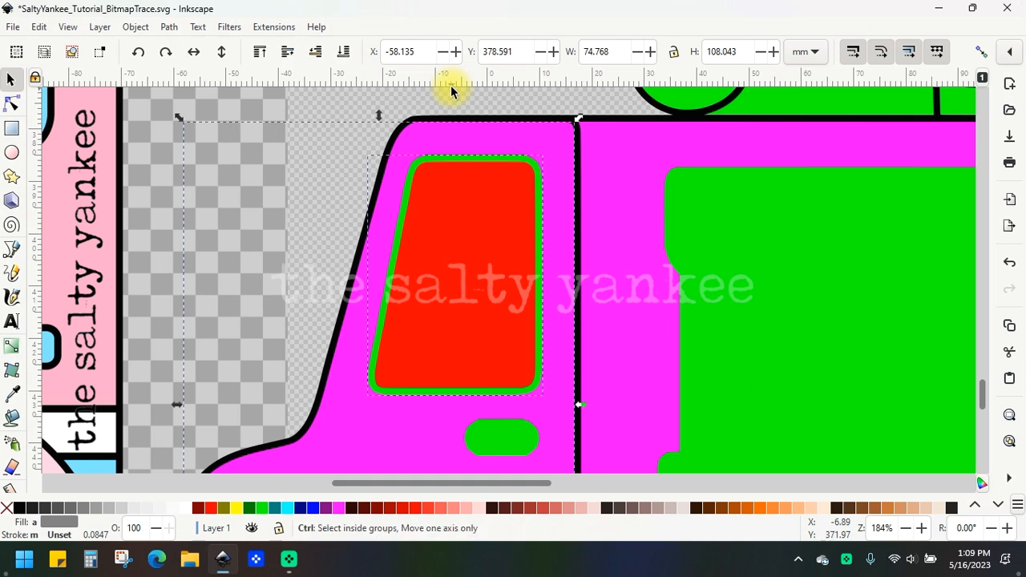
pyautogui.hotkey('ctrl', '-')
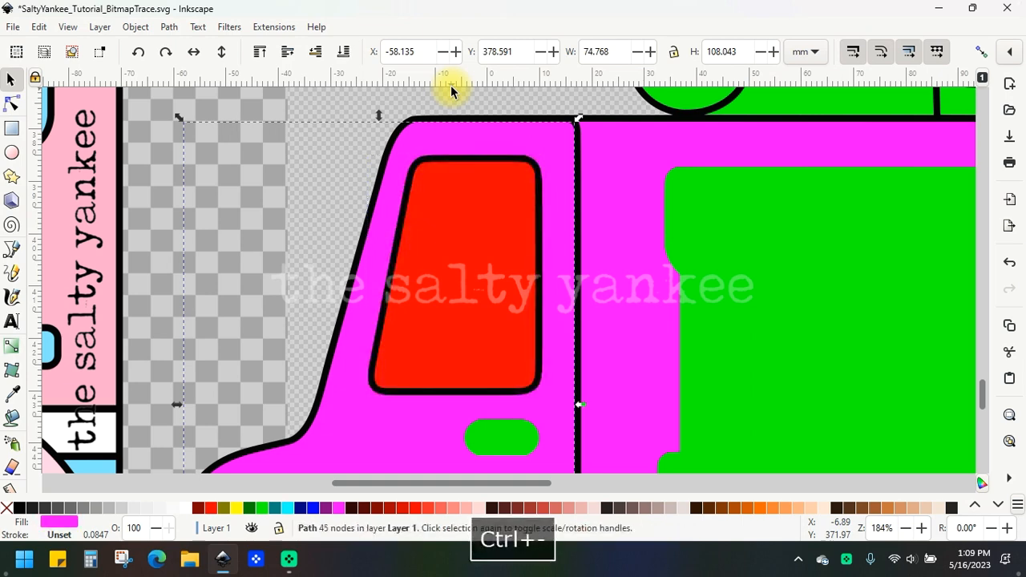
# - Check the window cutout by moving the red pane and the magenta cab aside, and undo the moves
pyautogui.click(559, 95)
pyautogui.moveTo(474, 270); pyautogui.dragTo(295, 249)
pyautogui.moveTo(383, 256); pyautogui.dragTo(214, 208)
pyautogui.hotkey('ctrl', 'z')
pyautogui.hotkey('ctrl', 'z')
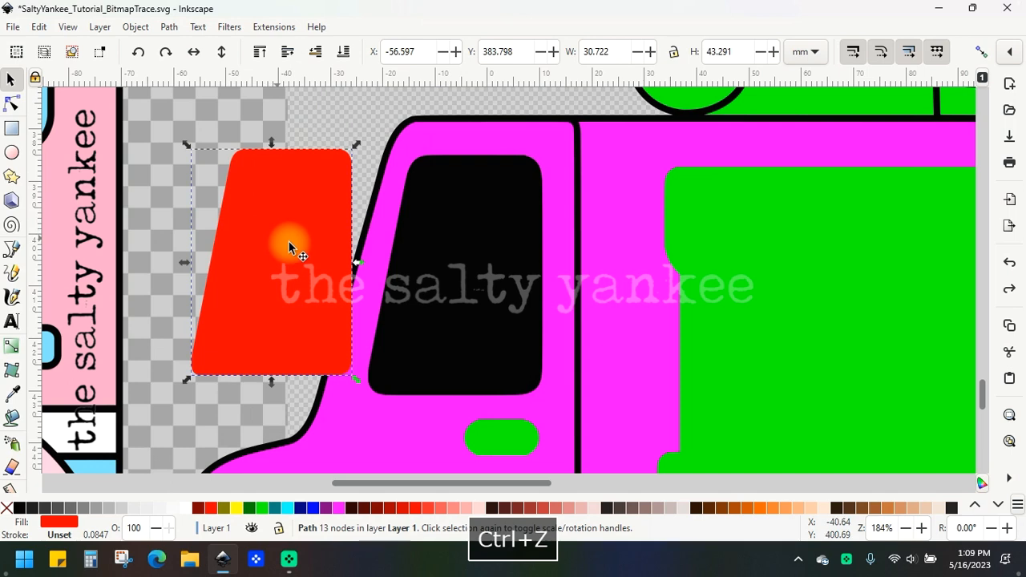
pyautogui.hotkey('ctrl', 'z')
pyautogui.click(361, 179)
# - Fill the inner shape of the door handle below the cab window with cyan
pyautogui.scroll(-2, 367, 183)
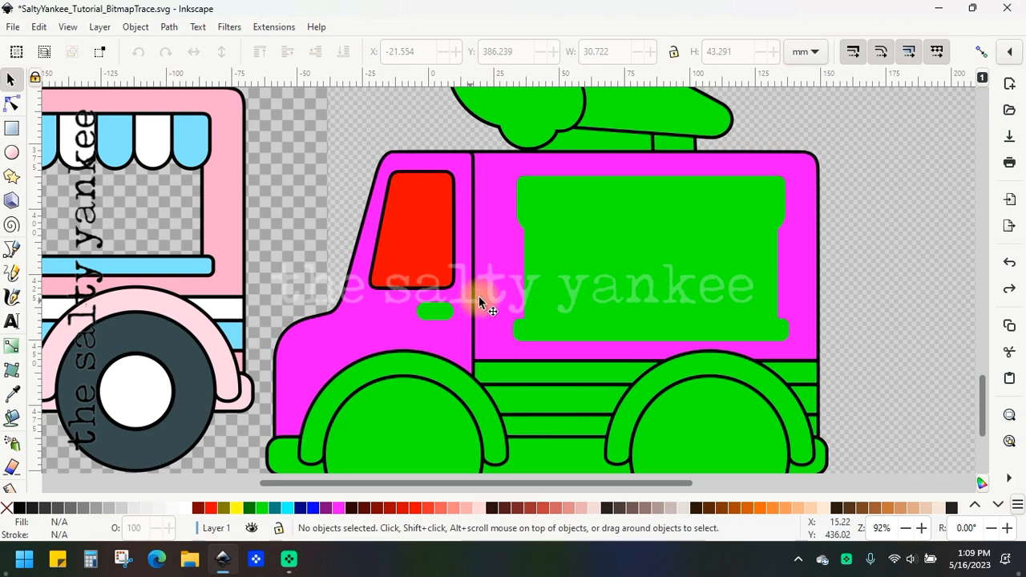
pyautogui.scroll(1, 431, 313)
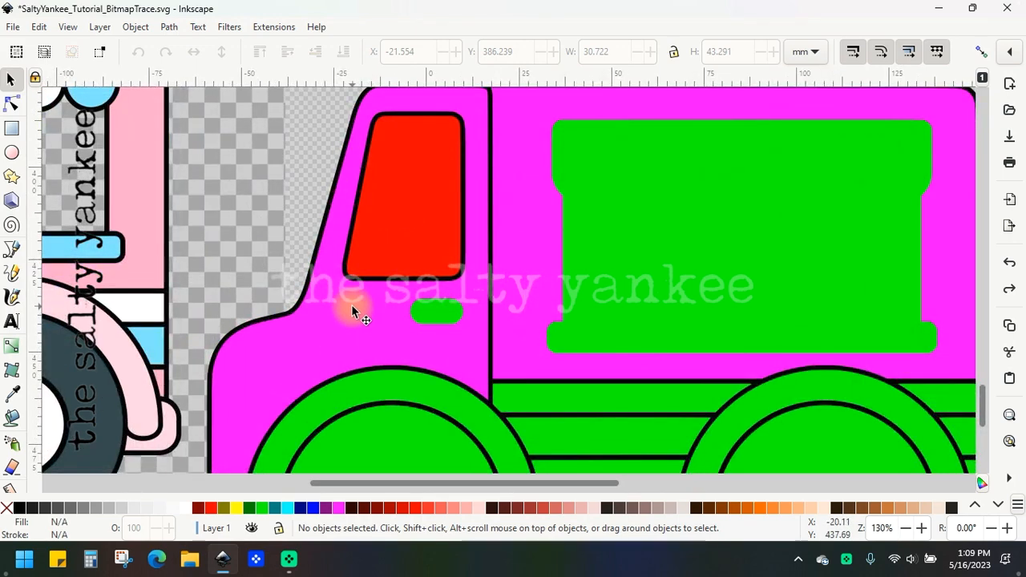
pyautogui.scroll(2, 446, 320)
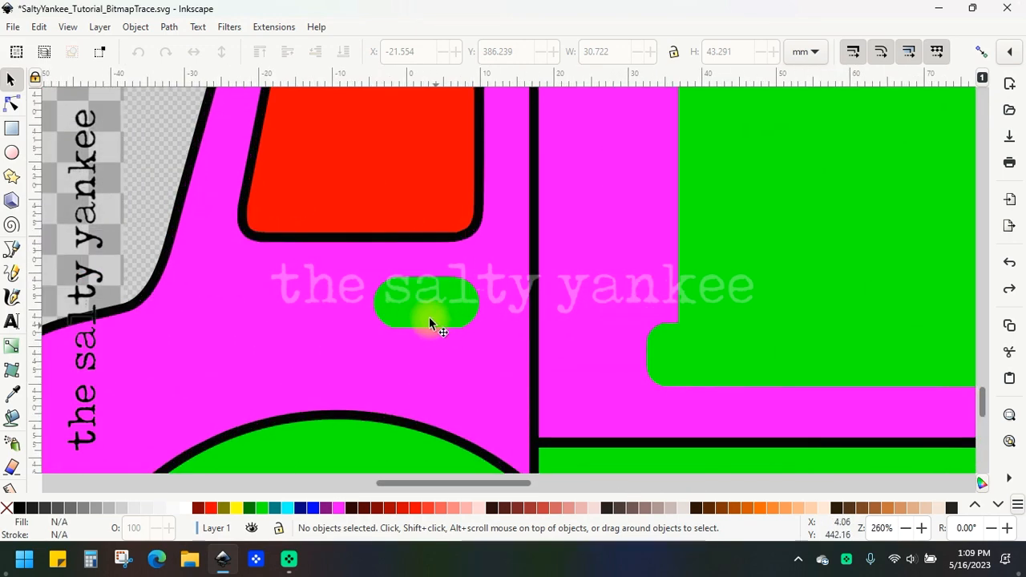
pyautogui.click(415, 302)
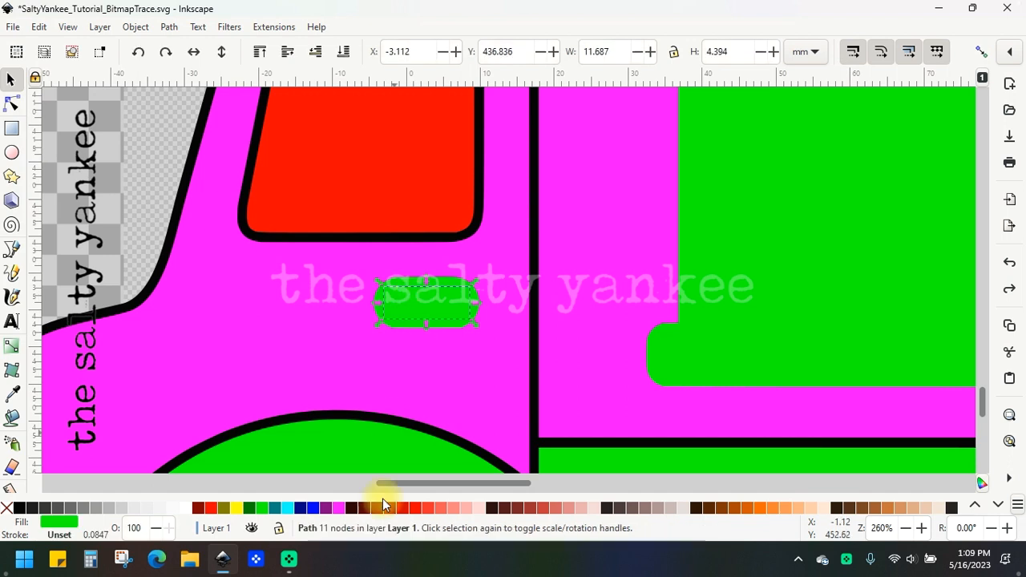
pyautogui.click(286, 507)
# - Cut the green outer door handle shape out of the magenta cab with a Difference operation
pyautogui.scroll(1, 390, 365)
pyautogui.click(364, 343)
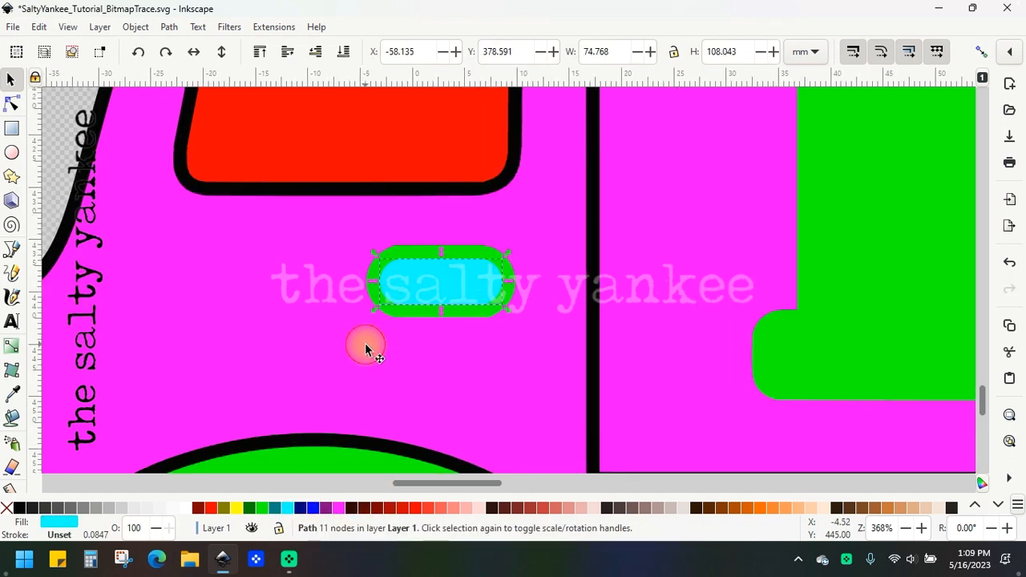
pyautogui.click(491, 319)
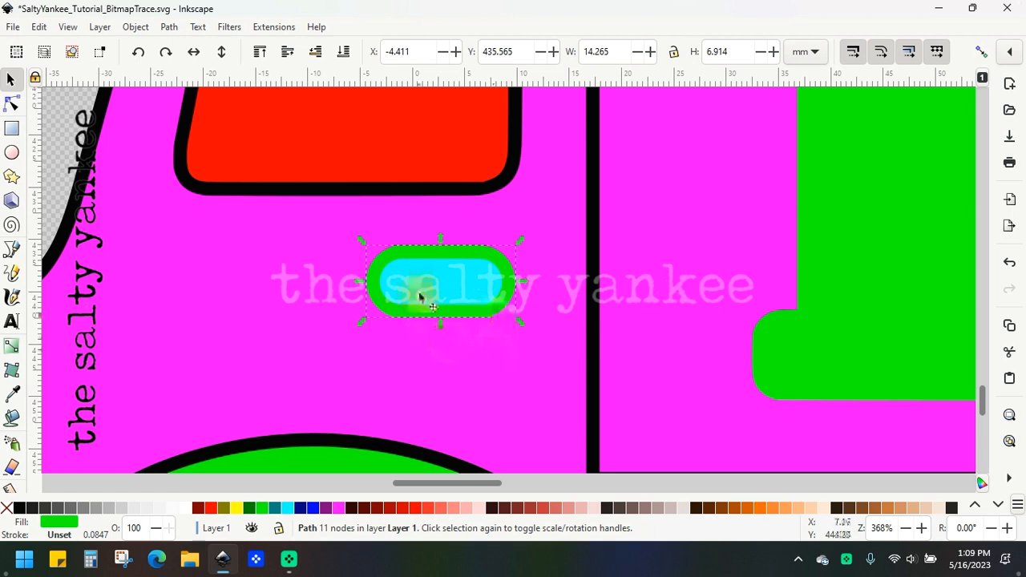
pyautogui.click(471, 295)
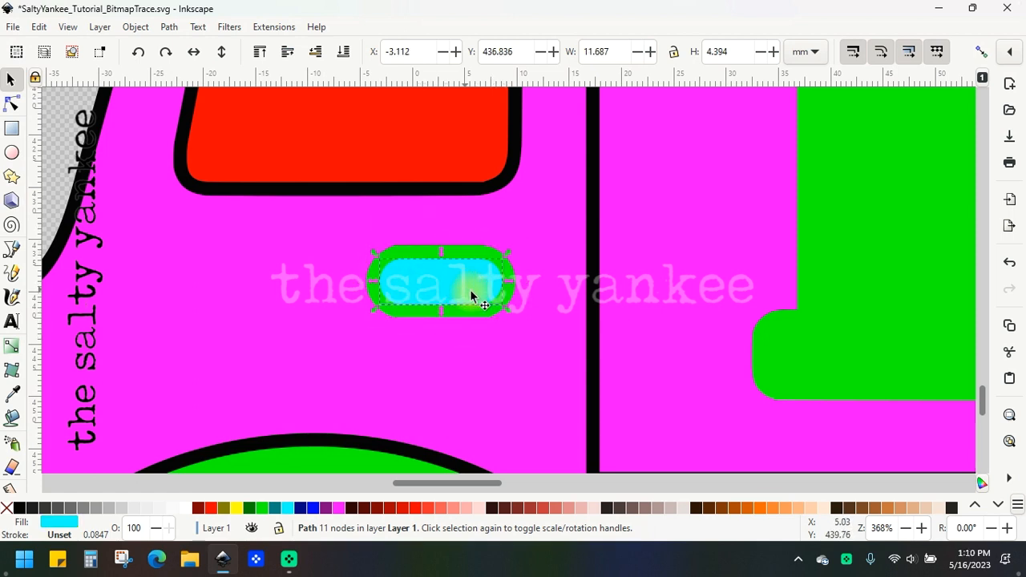
pyautogui.click(476, 317)
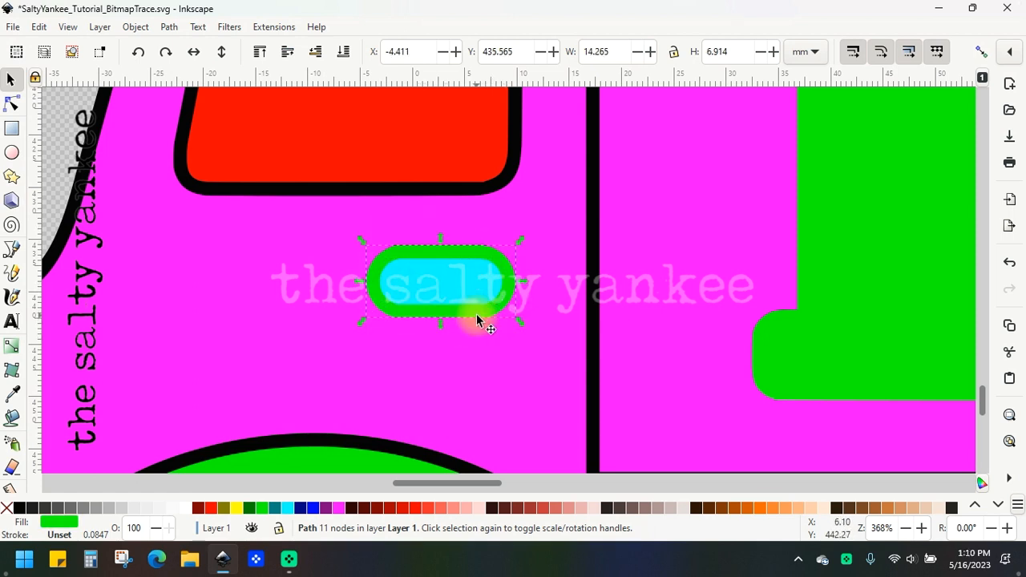
pyautogui.press('shift')
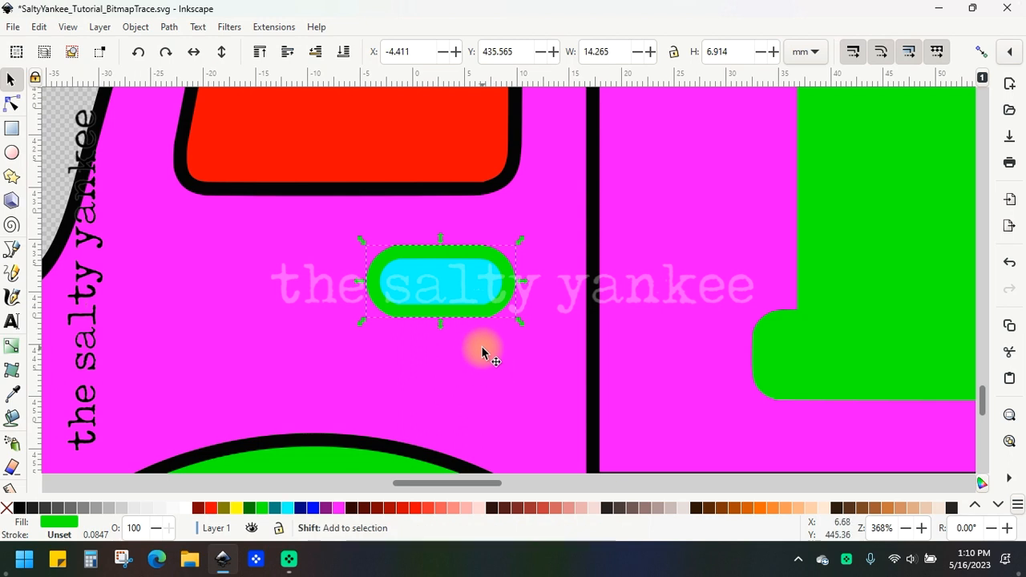
pyautogui.keyDown('shift'); pyautogui.click(481, 346); pyautogui.keyUp('shift')
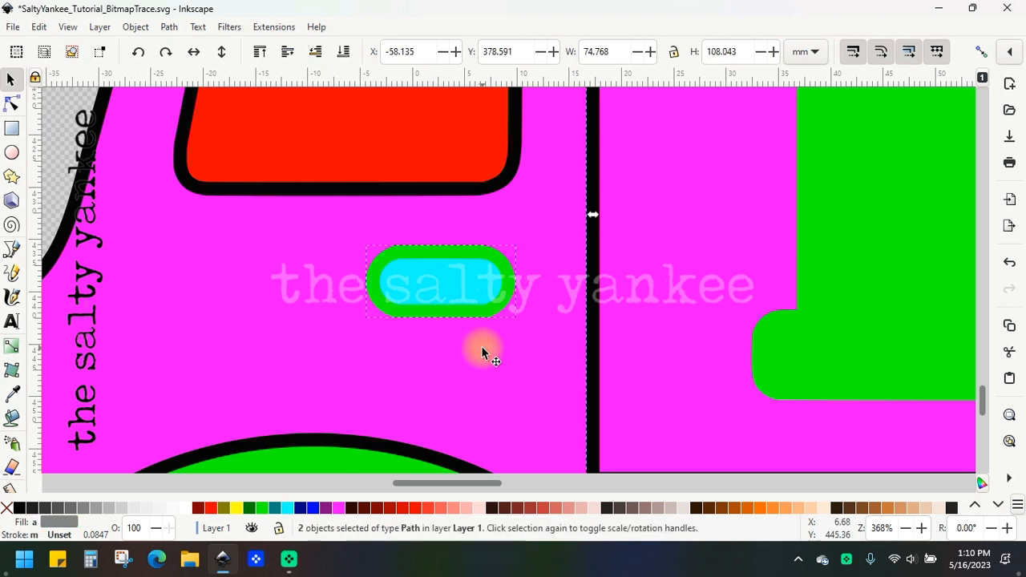
pyautogui.hotkey('ctrl', '-')
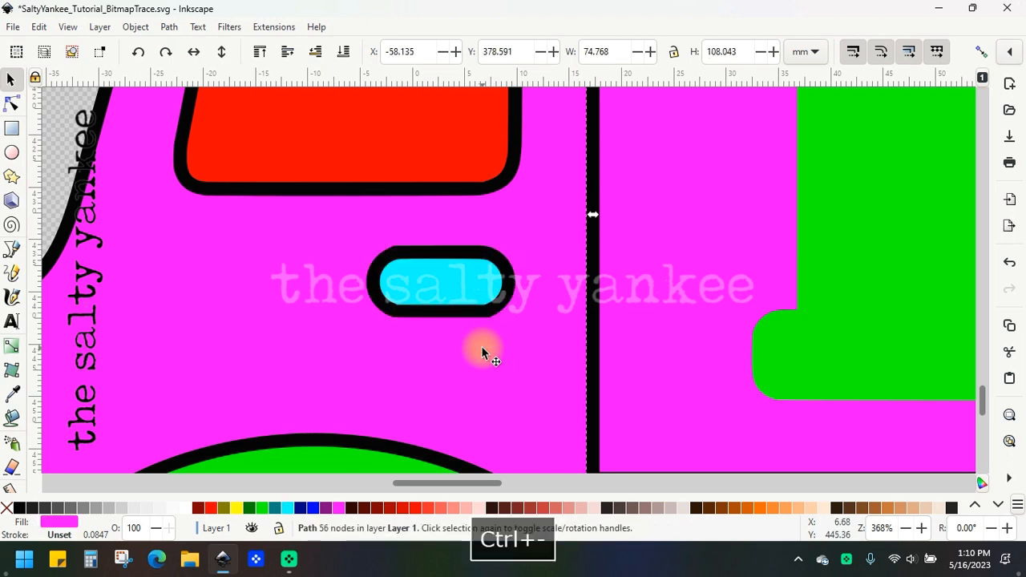
# - Fill the large outer shape behind the awning, serving window and counter with red
pyautogui.scroll(-4, 501, 301)
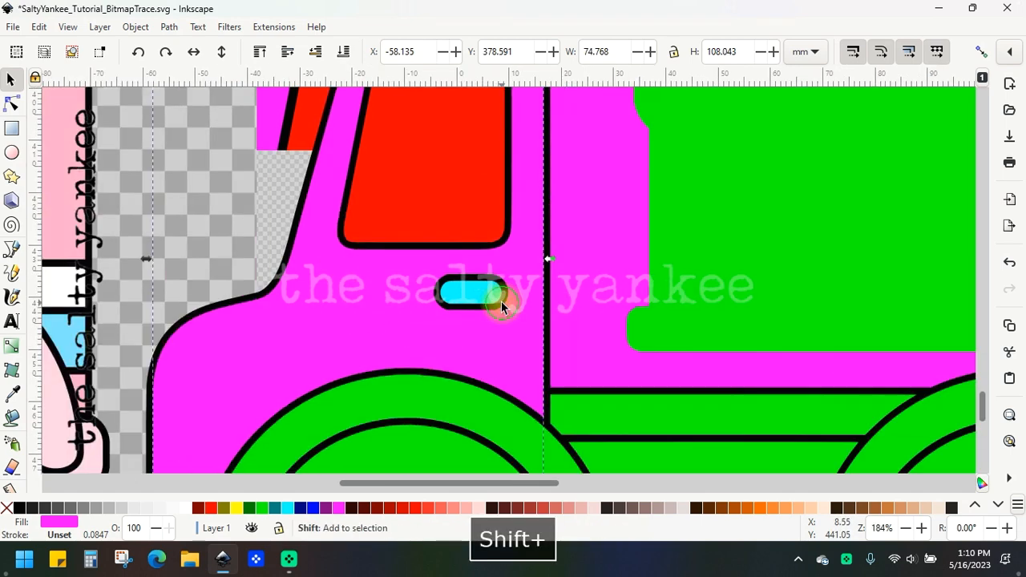
pyautogui.click(473, 235)
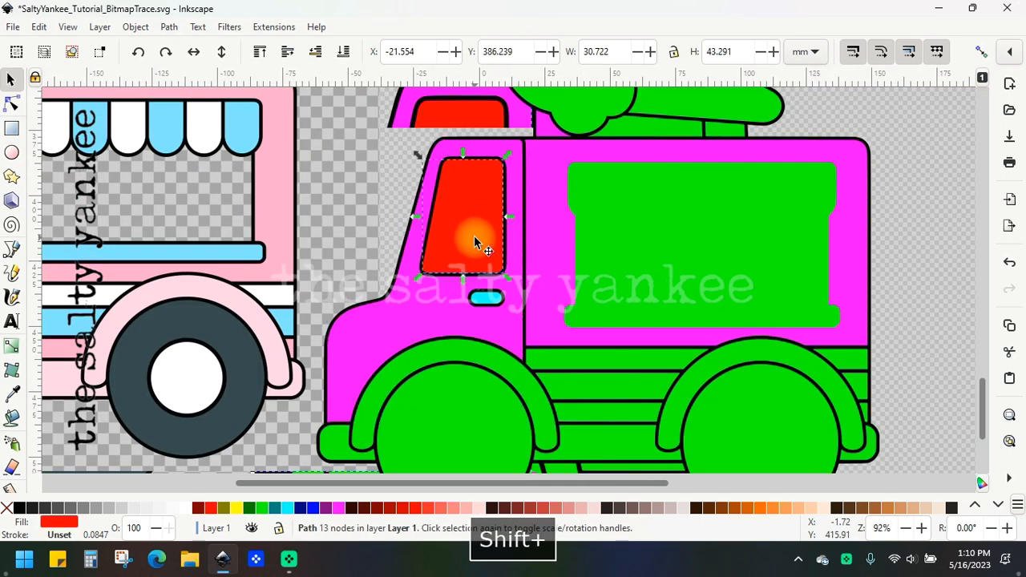
pyautogui.click(488, 299)
pyautogui.moveTo(505, 484); pyautogui.dragTo(607, 454)
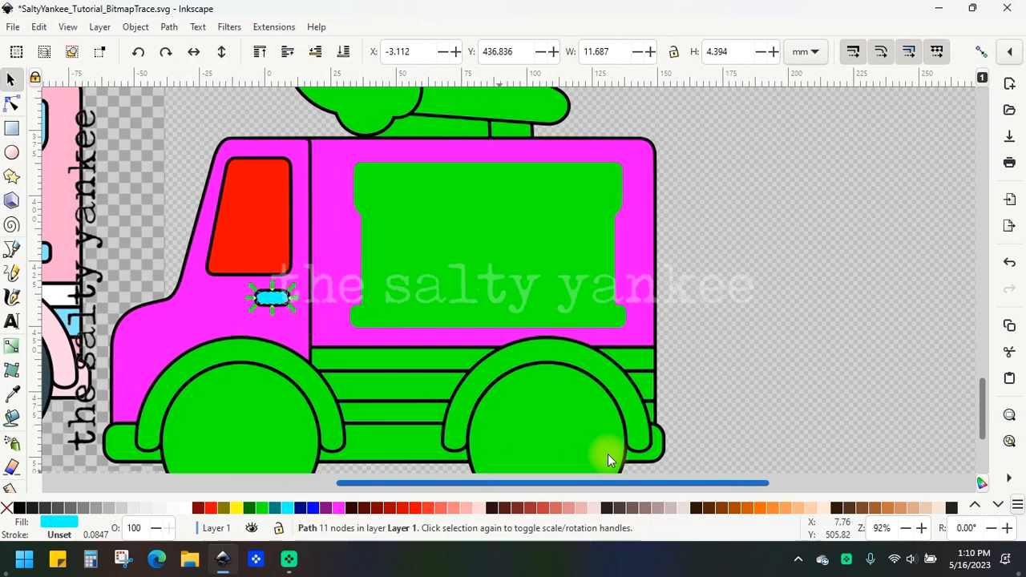
pyautogui.keyDown('ctrl'); pyautogui.scroll(1, 525, 317); pyautogui.keyUp('ctrl')
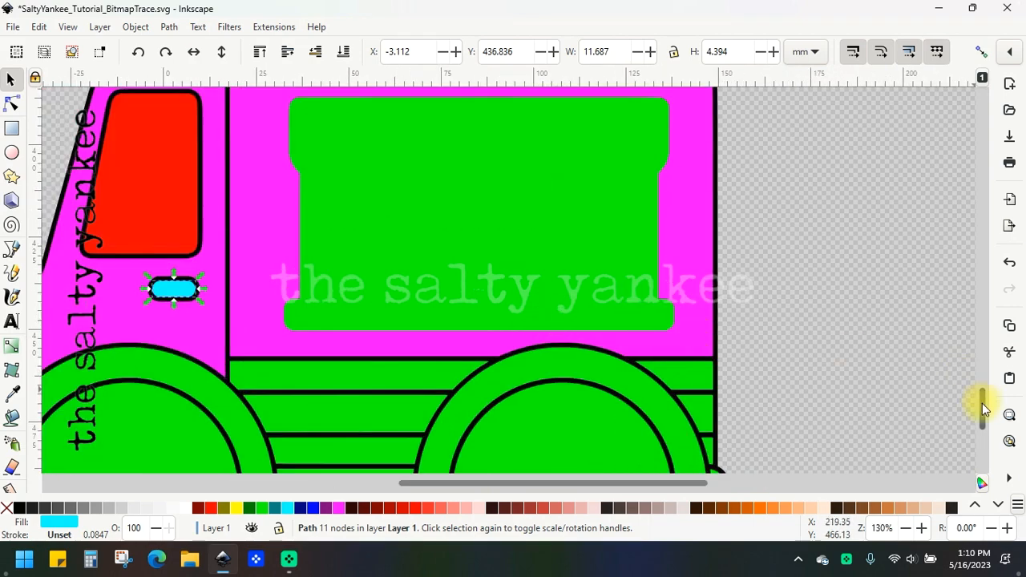
pyautogui.moveTo(984, 409); pyautogui.dragTo(973, 399)
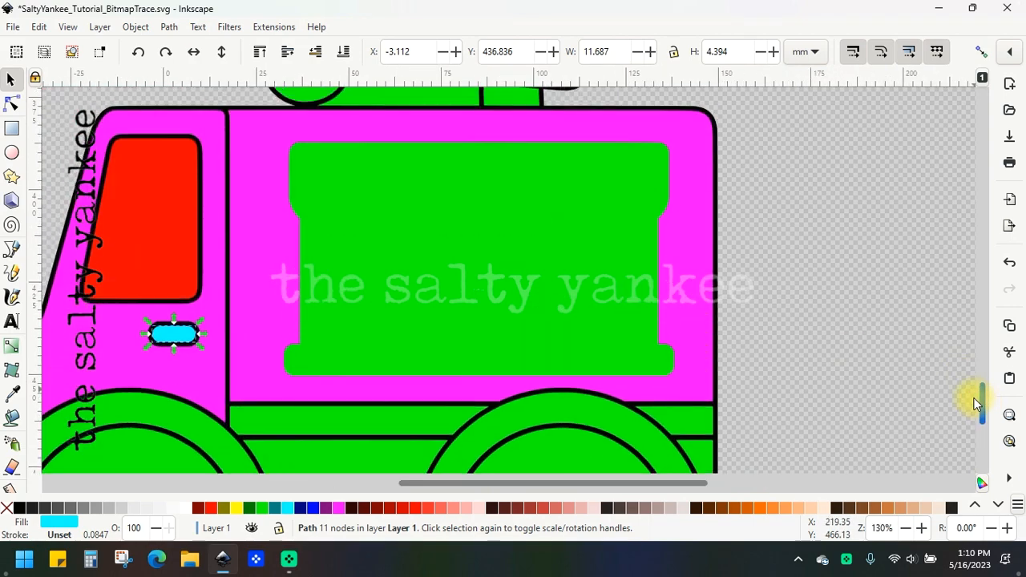
pyautogui.click(675, 359)
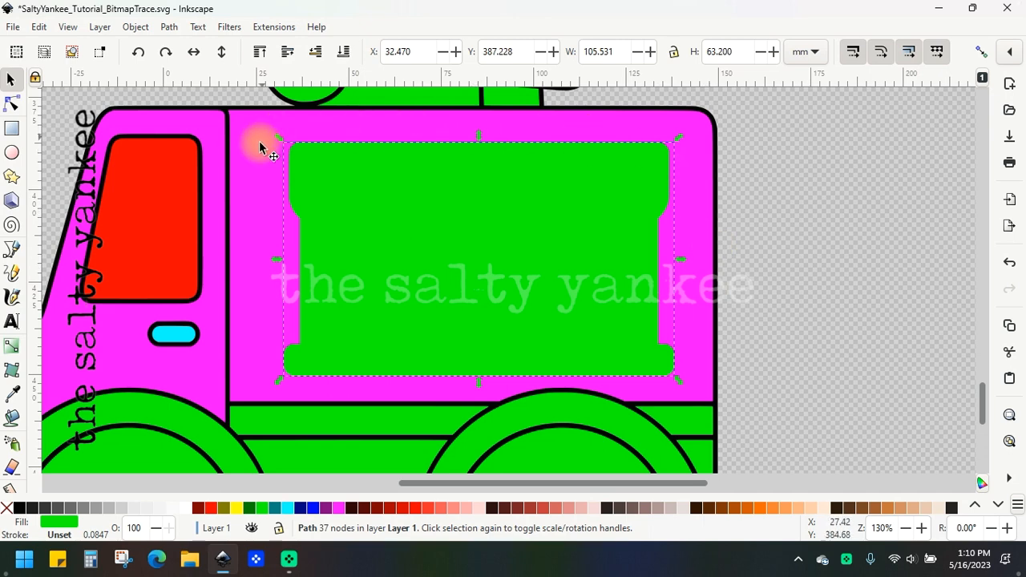
pyautogui.click(212, 508)
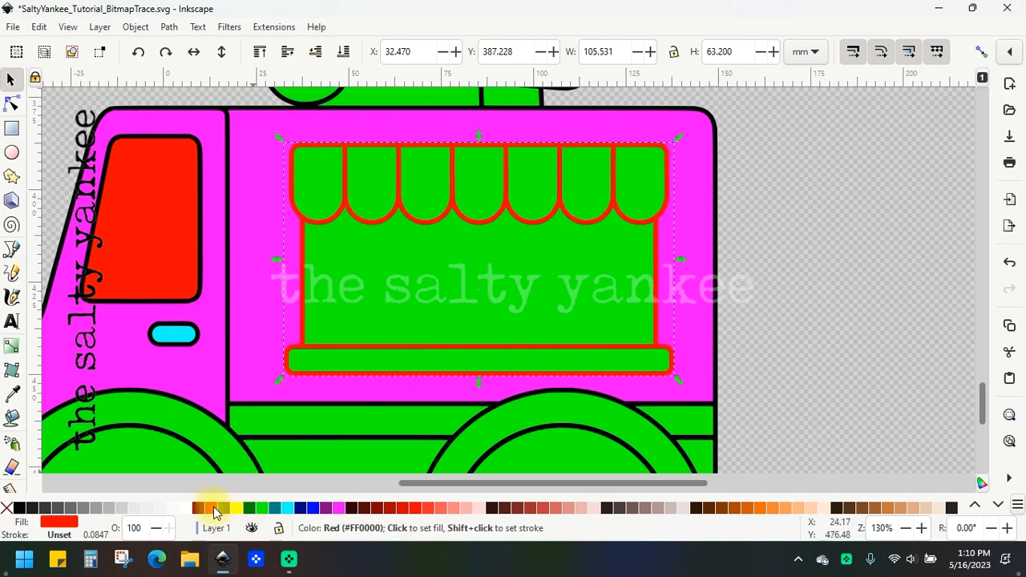
pyautogui.click(803, 228)
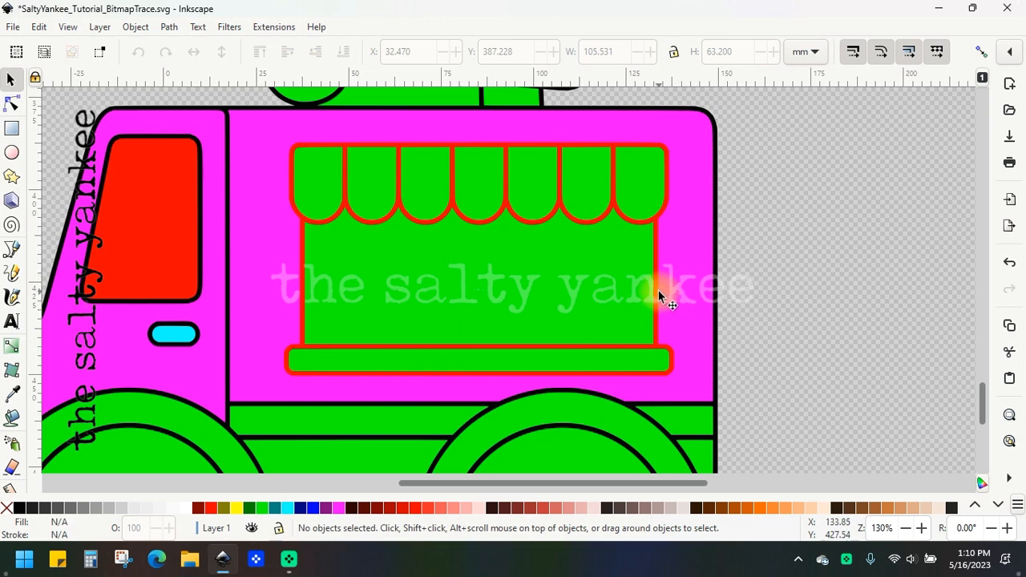
# - Check the serving window pieces by moving the green window pane and the red backing shape aside, and undo the moves
pyautogui.moveTo(659, 297)
pyautogui.mouseDown()
pyautogui.moveTo(698, 297)
pyautogui.moveTo(676, 305)
pyautogui.mouseUp()
pyautogui.hotkey('ctrl', 'z')
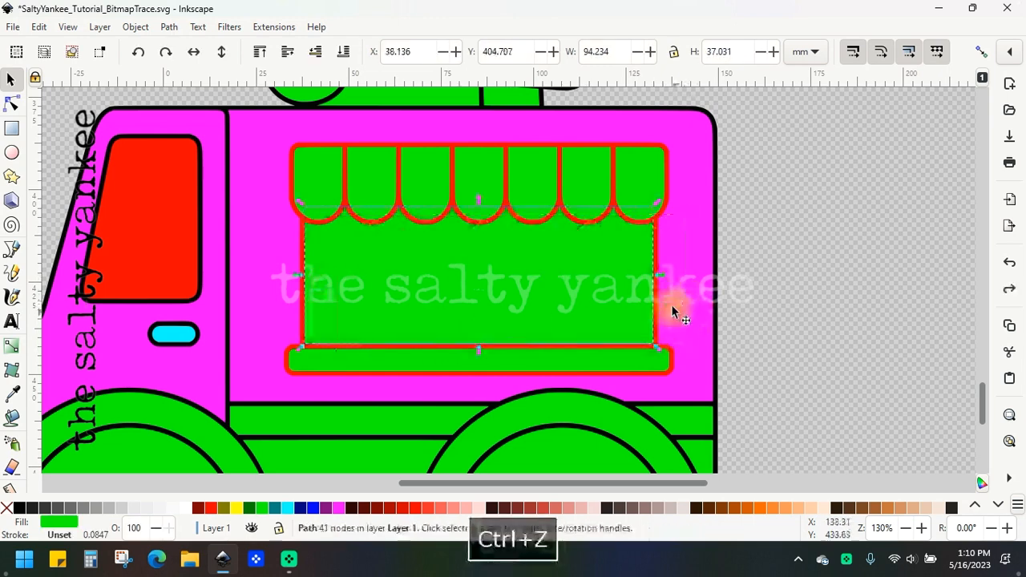
pyautogui.click(662, 308)
pyautogui.moveTo(677, 362); pyautogui.dragTo(627, 355)
pyautogui.hotkey('ctrl', 'z')
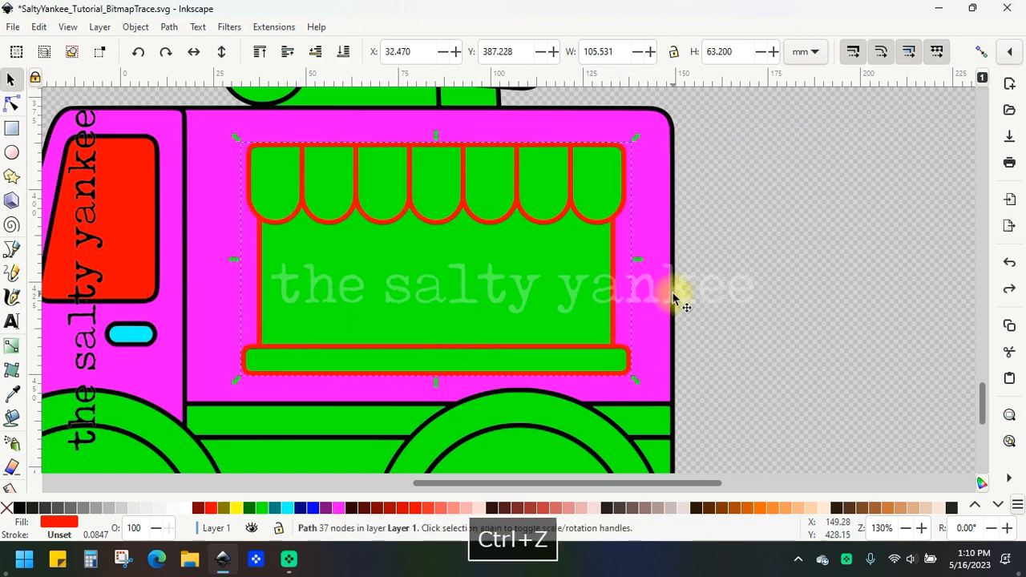
# - Cut the red awning and serving window backing out of the magenta truck body with a Difference operation
pyautogui.press('shift')
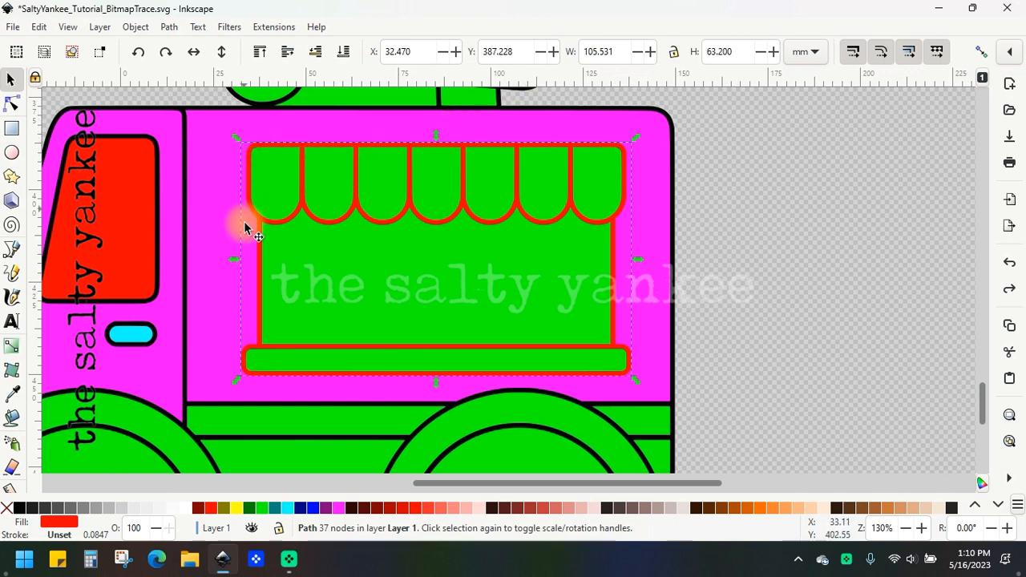
pyautogui.keyDown('shift'); pyautogui.click(657, 193); pyautogui.keyUp('shift')
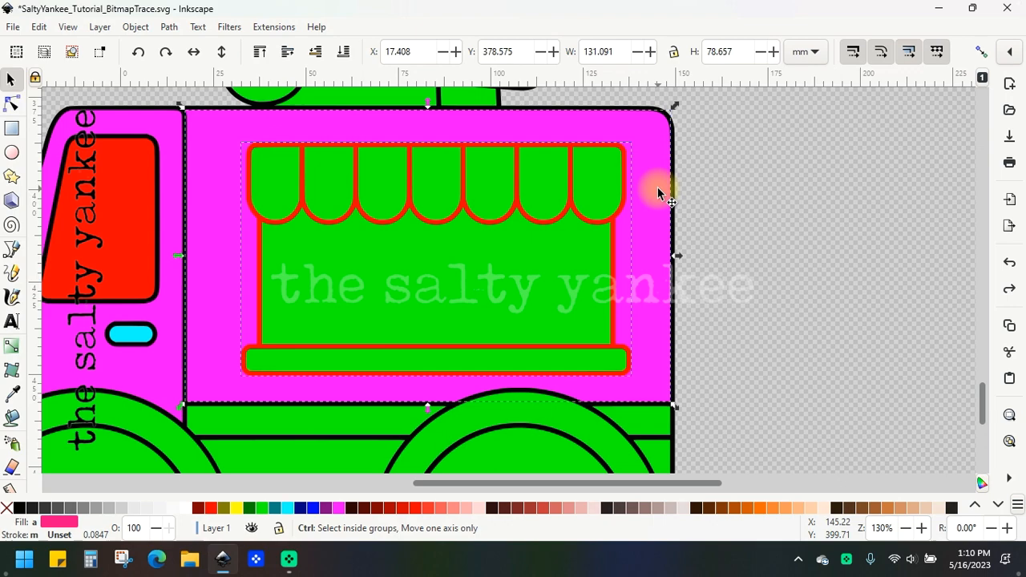
pyautogui.hotkey('ctrl', '-')
pyautogui.click(758, 214)
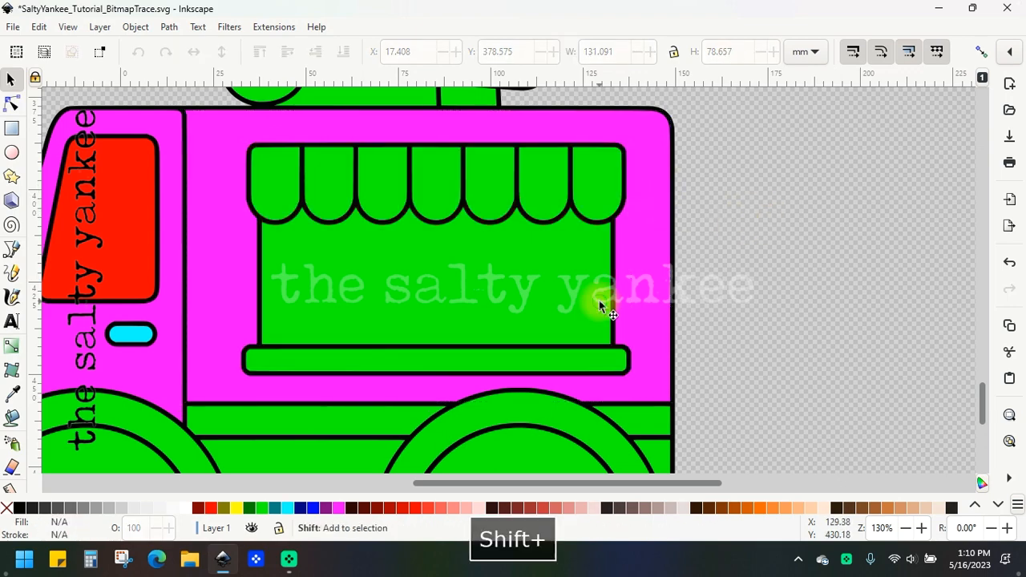
# - Fill the large tire circles of both wheels with red
pyautogui.scroll(-2, 599, 300)
pyautogui.scroll(-3, 549, 309)
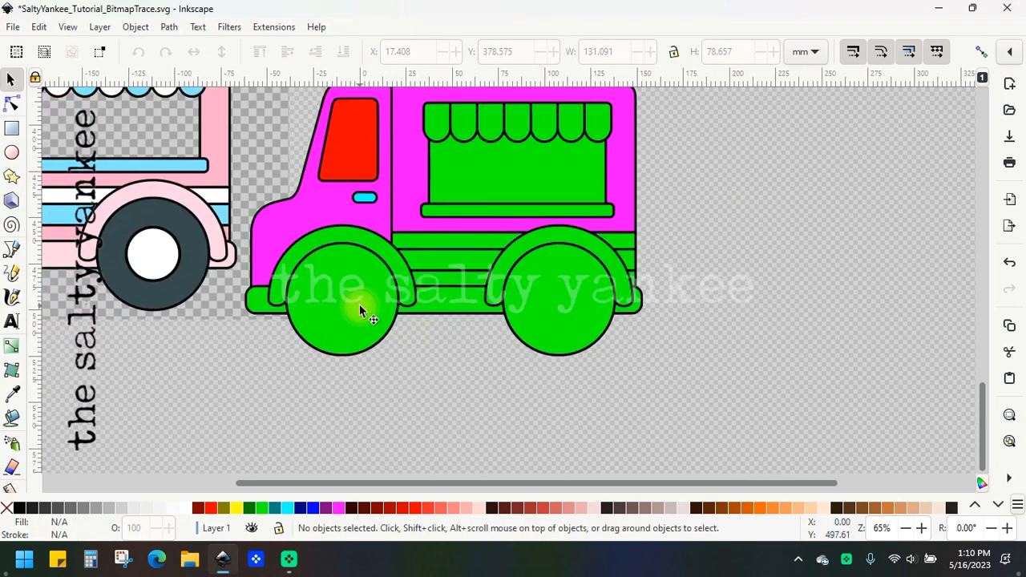
pyautogui.scroll(2, 359, 305)
pyautogui.scroll(-1, 540, 393)
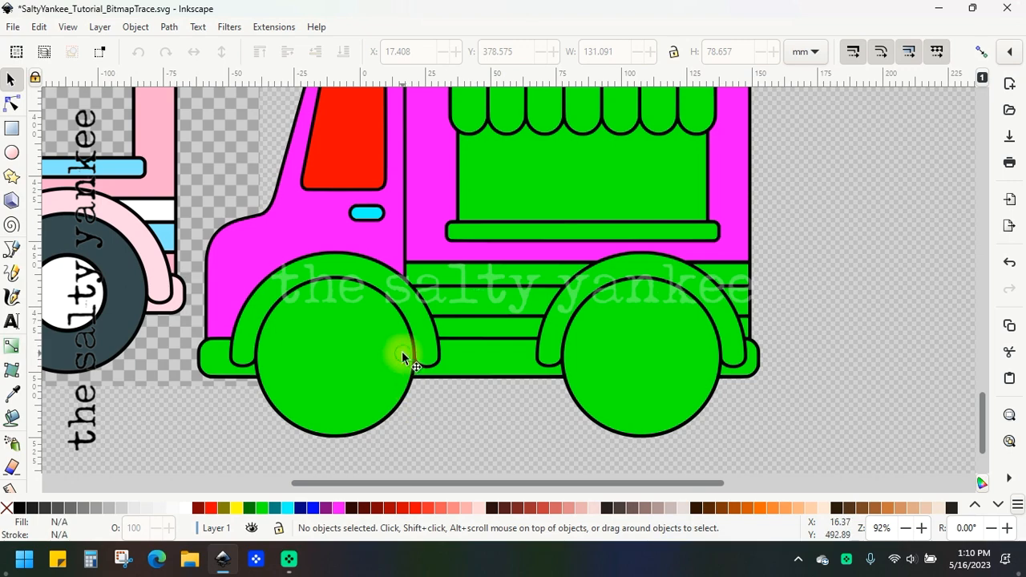
pyautogui.scroll(1, 402, 351)
pyautogui.click(411, 351)
pyautogui.keyDown('shift'); pyautogui.click(633, 385); pyautogui.keyUp('shift')
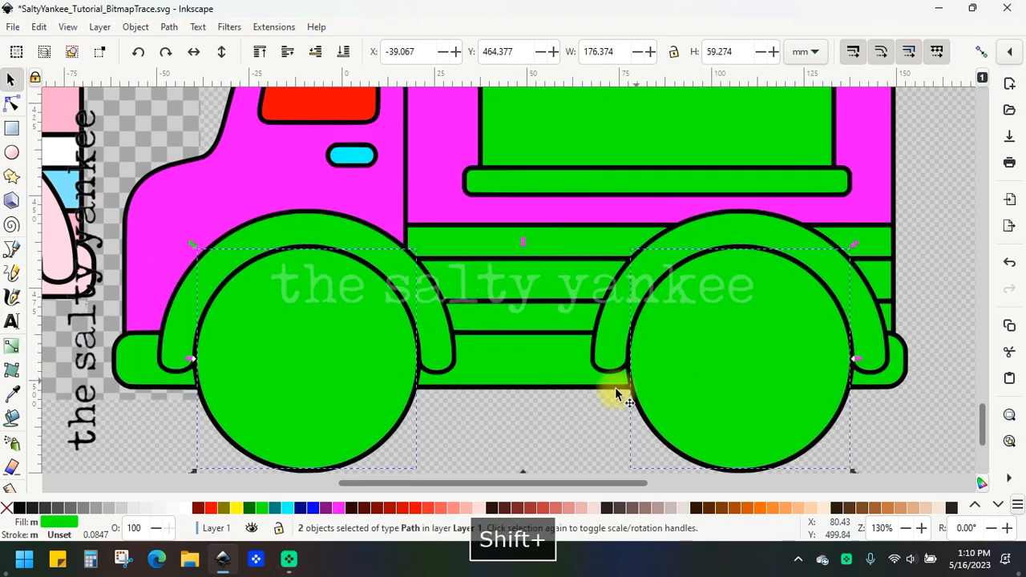
pyautogui.click(211, 507)
pyautogui.click(478, 415)
# - Fill the inner hub circles of both wheels with blue
pyautogui.scroll(-1, 441, 384)
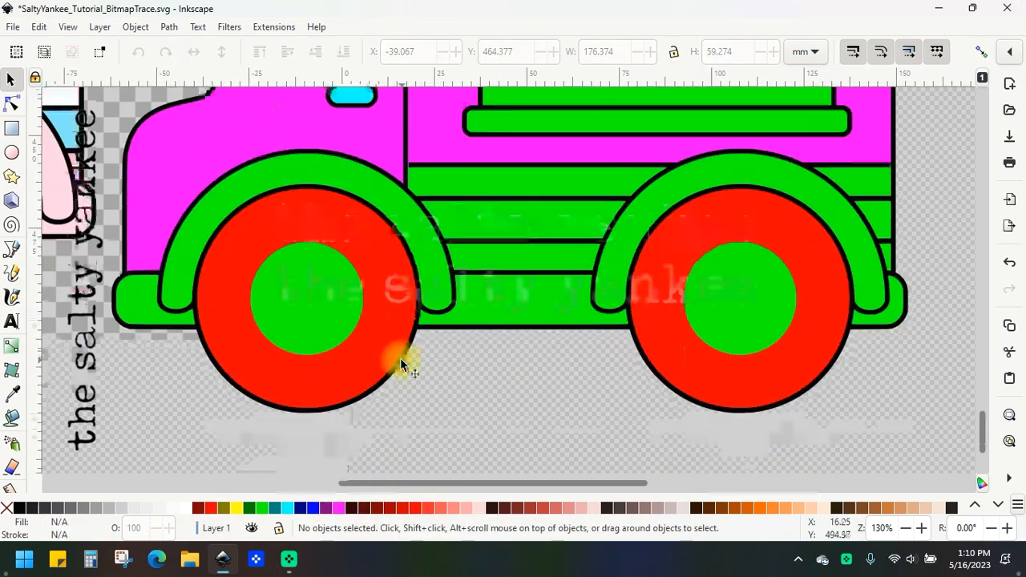
pyautogui.scroll(1, 331, 295)
pyautogui.click(313, 275)
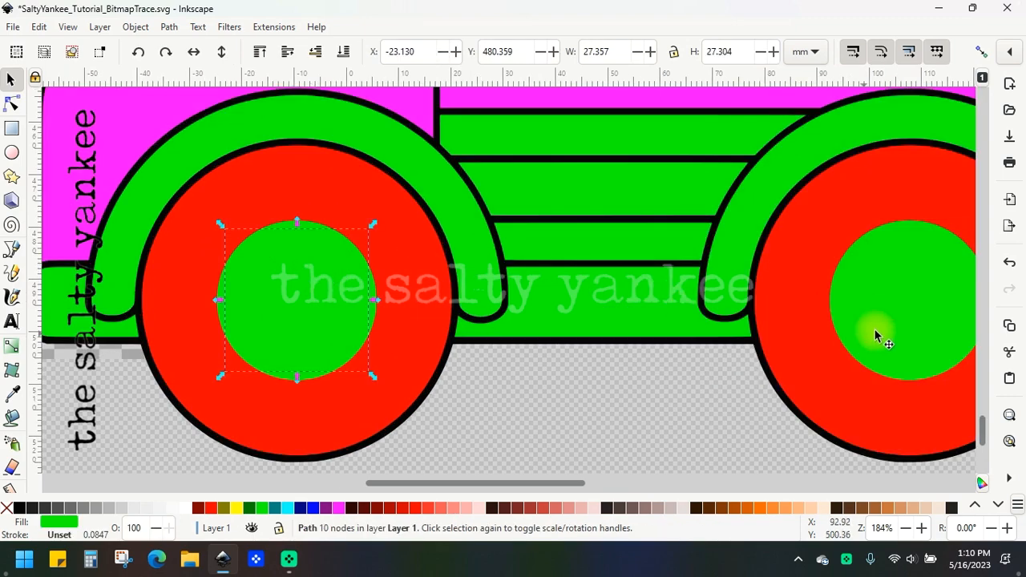
pyautogui.keyDown('shift'); pyautogui.click(888, 314); pyautogui.keyUp('shift')
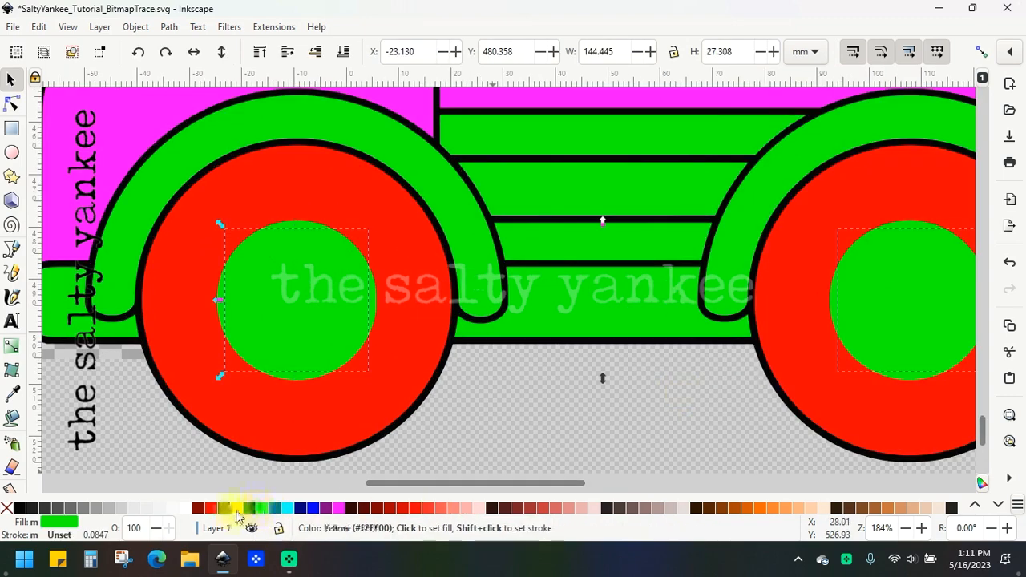
pyautogui.click(312, 508)
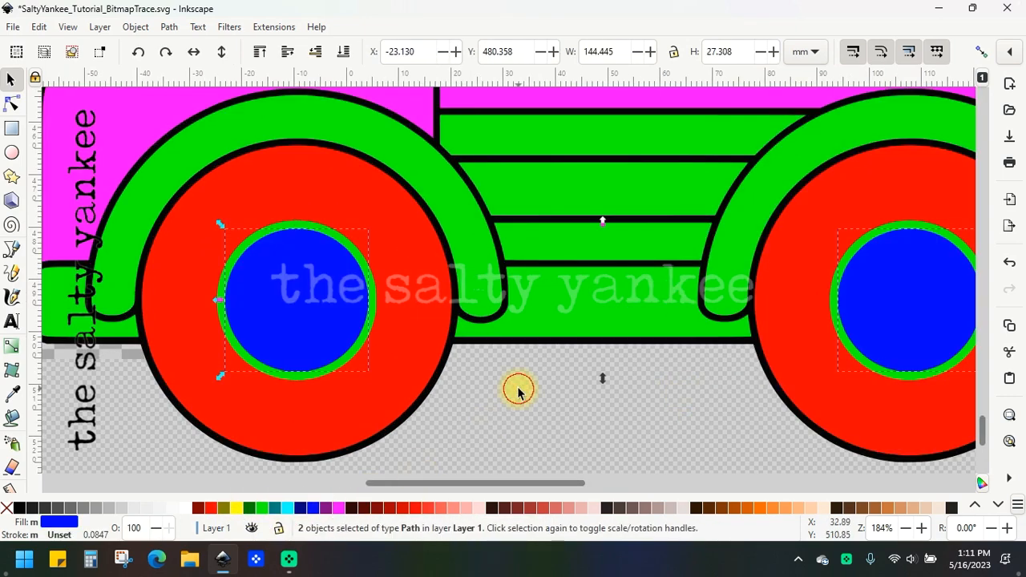
pyautogui.click(518, 392)
# - Cut the green circle around the blue hub out of the front wheel's red tire with a Difference operation
pyautogui.scroll(1, 298, 231)
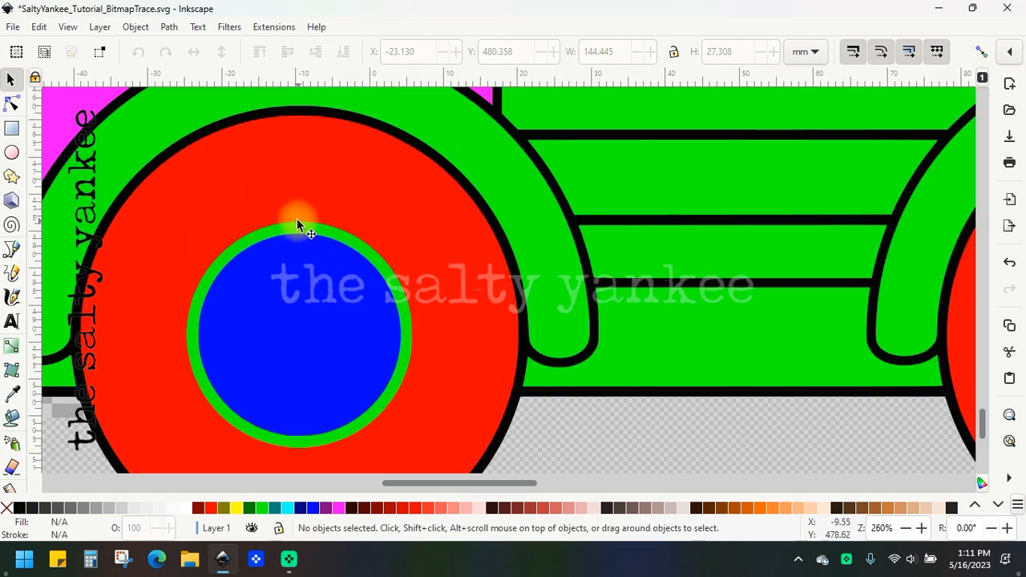
pyautogui.click(297, 224)
pyautogui.scroll(-2, 326, 415)
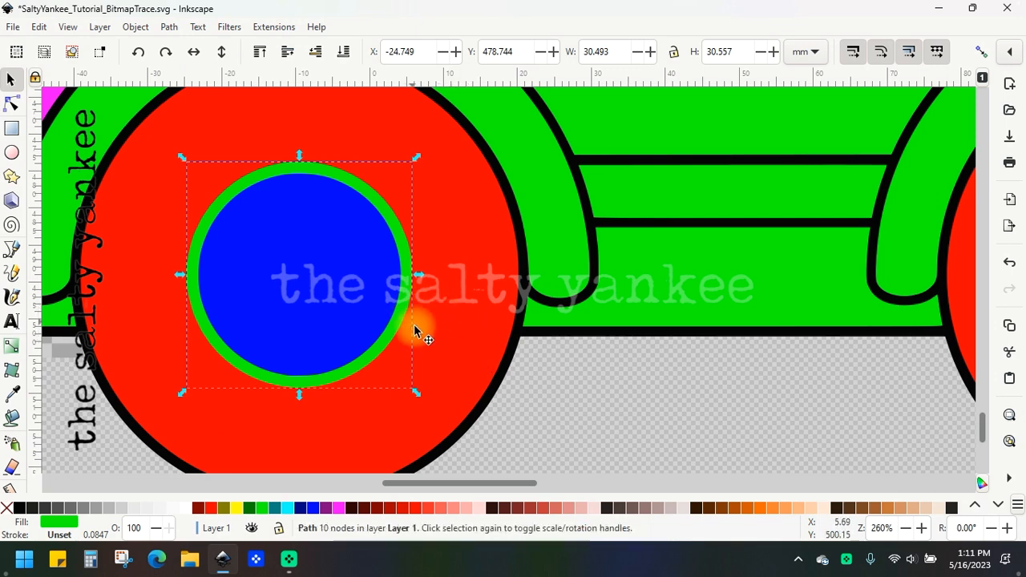
pyautogui.press('shift')
pyautogui.keyDown('shift'); pyautogui.click(446, 323); pyautogui.keyUp('shift')
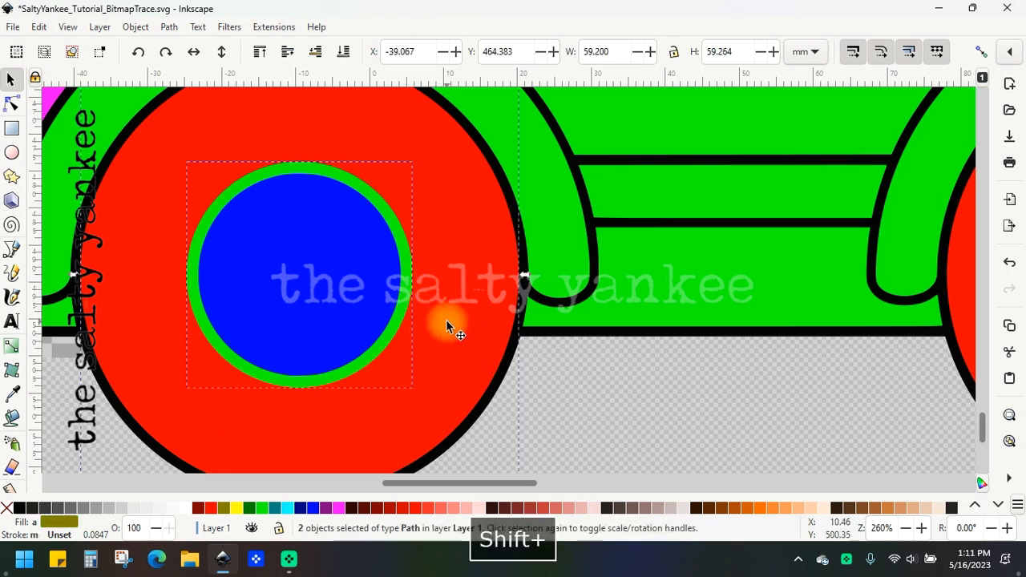
pyautogui.hotkey('ctrl', '-')
# - Cut the green circle around the blue hub out of the rear wheel's red tire with a Difference operation
pyautogui.moveTo(499, 483); pyautogui.dragTo(597, 475)
pyautogui.click(596, 388)
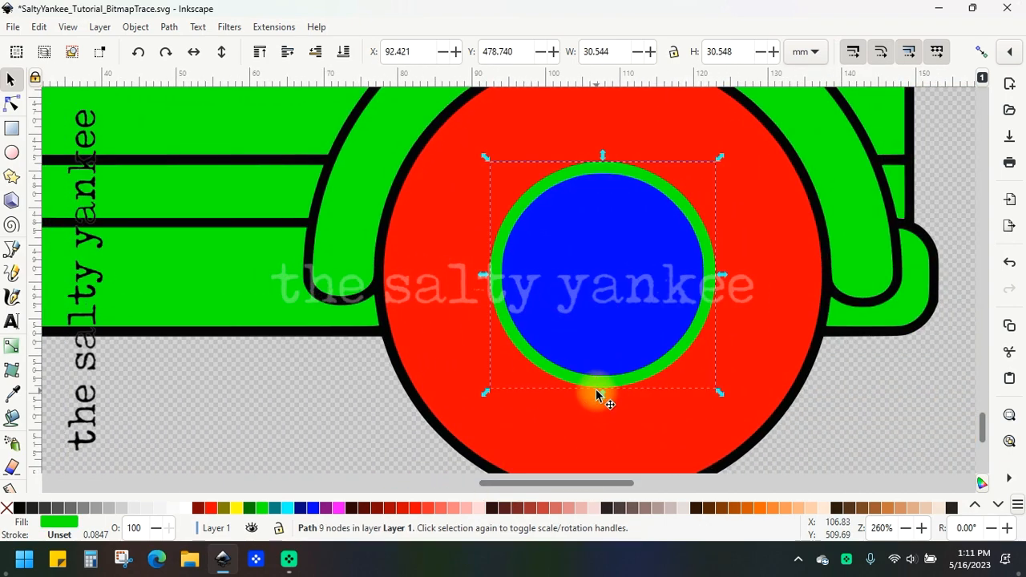
pyautogui.keyDown('shift'); pyautogui.click(755, 238); pyautogui.keyUp('shift')
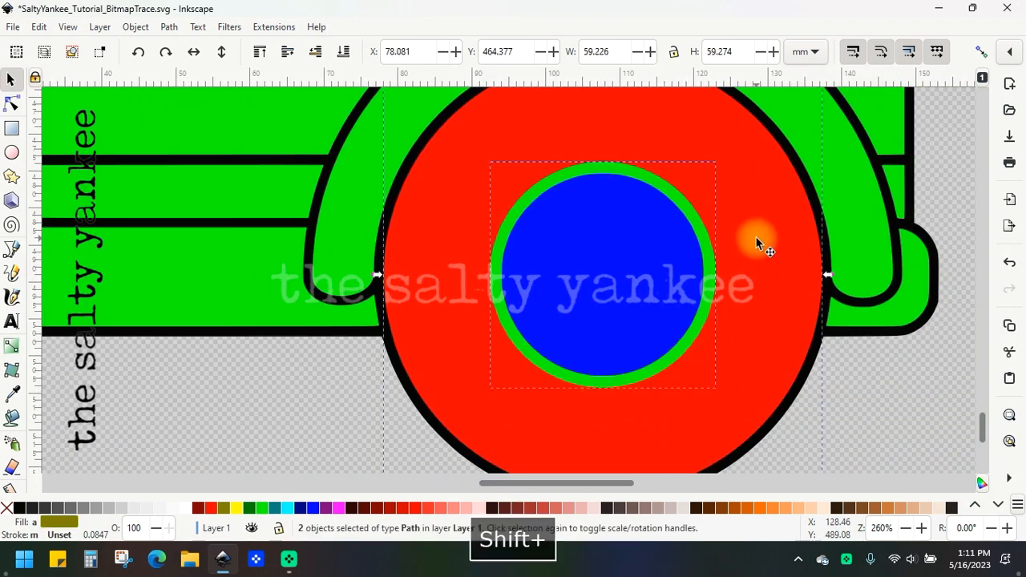
pyautogui.hotkey('ctrl', '-')
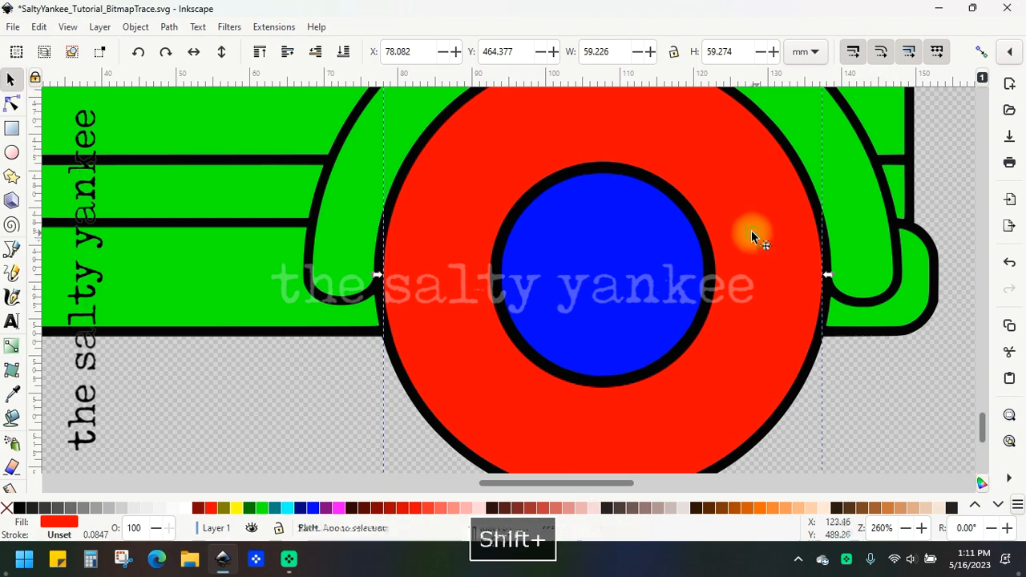
pyautogui.scroll(-3, 751, 230)
pyautogui.scroll(-1, 751, 230)
pyautogui.click(872, 312)
pyautogui.scroll(4, 870, 313)
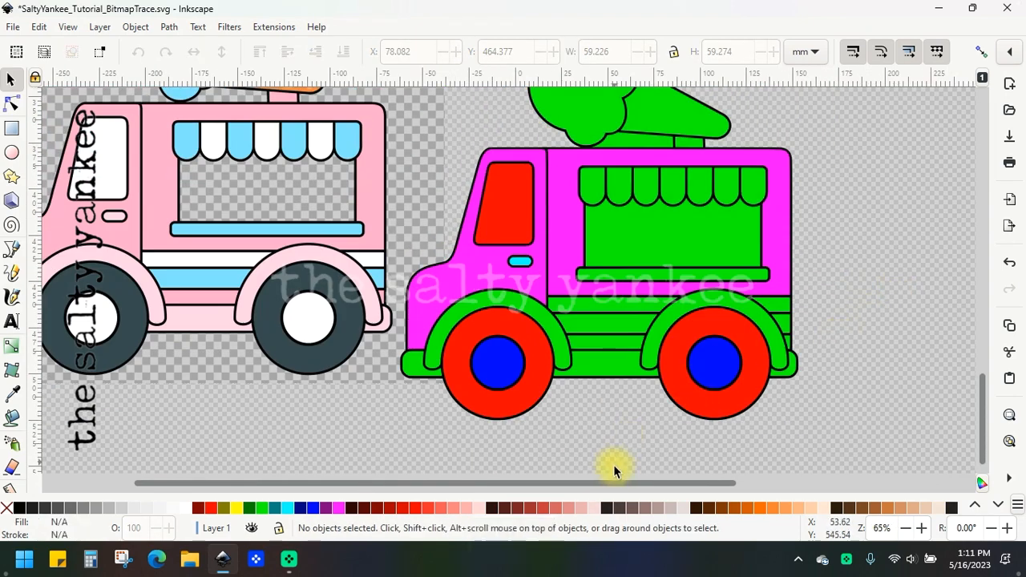
pyautogui.hscroll(2, 643, 479)
pyautogui.scroll(2, 646, 398)
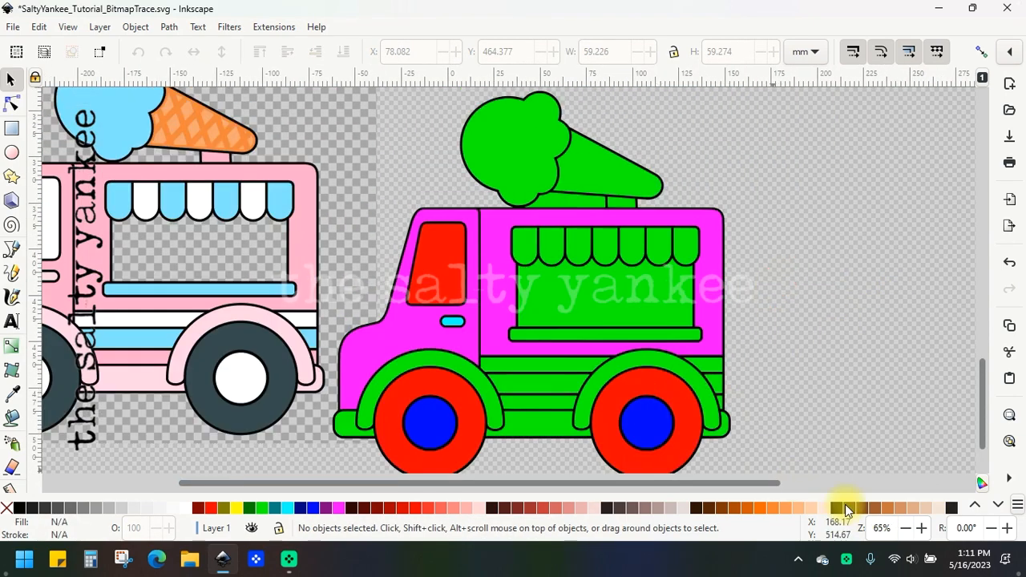
# - Move the original truck image slightly downward beside the traced truck
pyautogui.moveTo(270, 484); pyautogui.dragTo(223, 482)
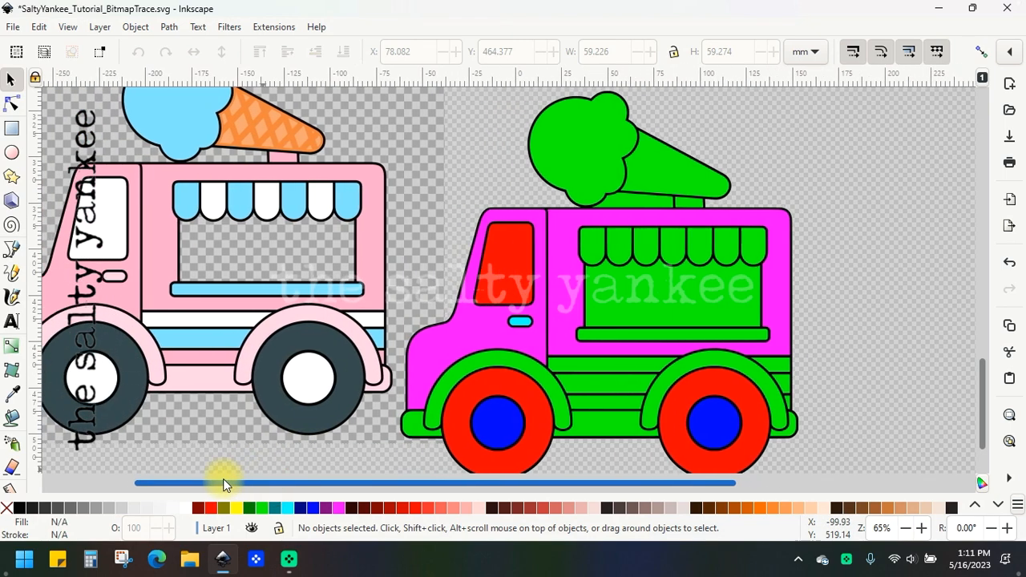
pyautogui.moveTo(225, 360); pyautogui.dragTo(213, 377)
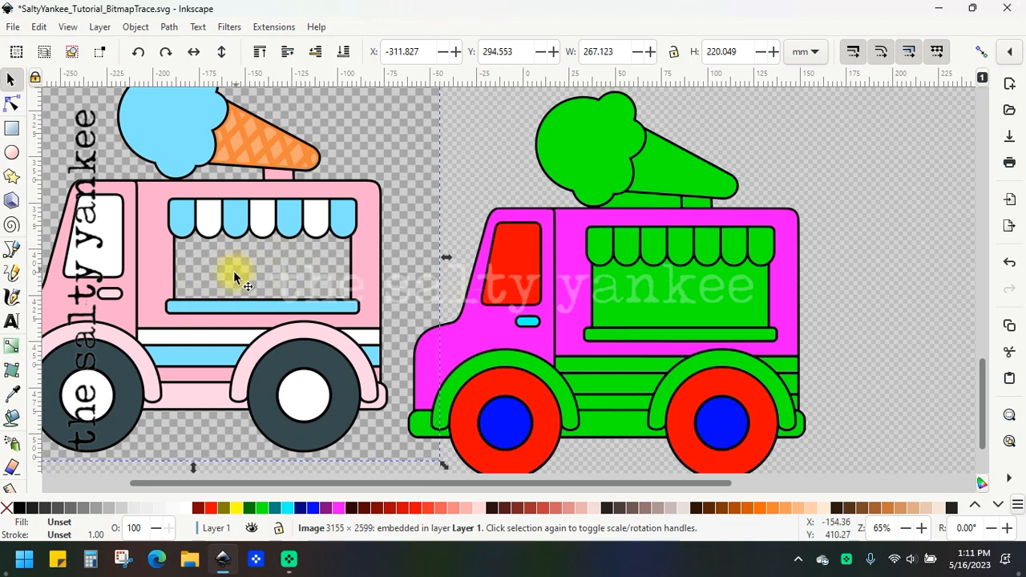
pyautogui.moveTo(728, 300)
pyautogui.mouseDown()
pyautogui.moveTo(854, 290)
pyautogui.moveTo(698, 298)
pyautogui.moveTo(711, 297)
pyautogui.mouseUp()
pyautogui.hotkey('ctrl', 'z')
pyautogui.click(884, 256)
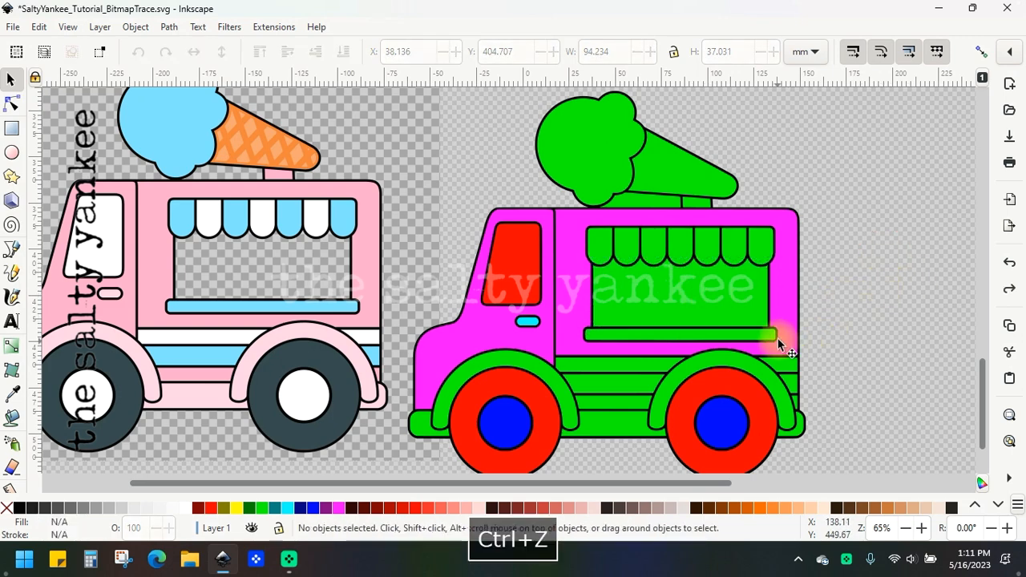
# - Cut the green serving window rectangle out of the truck's black outline shape with a Difference operation
pyautogui.scroll(2, 845, 285)
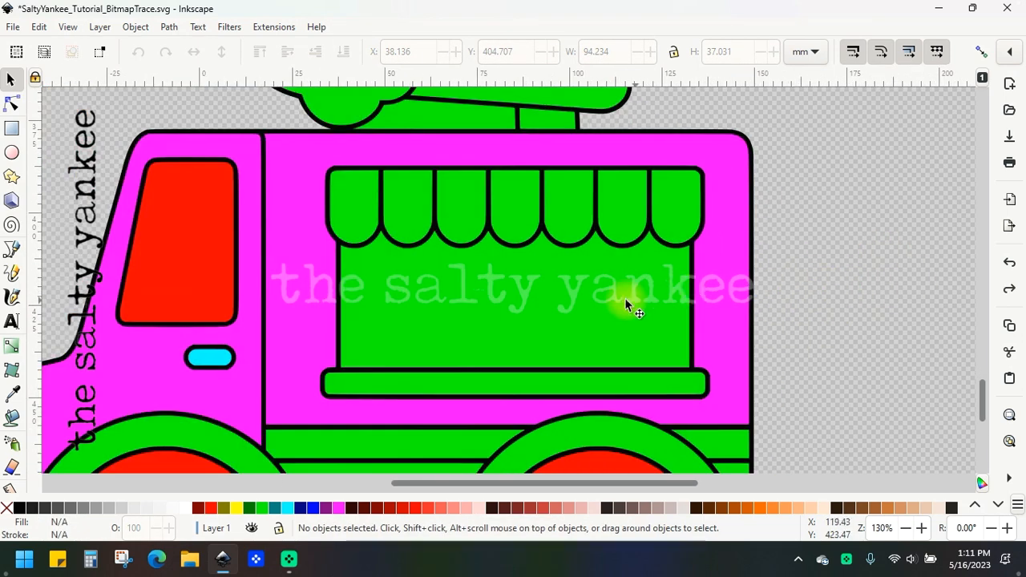
pyautogui.click(614, 285)
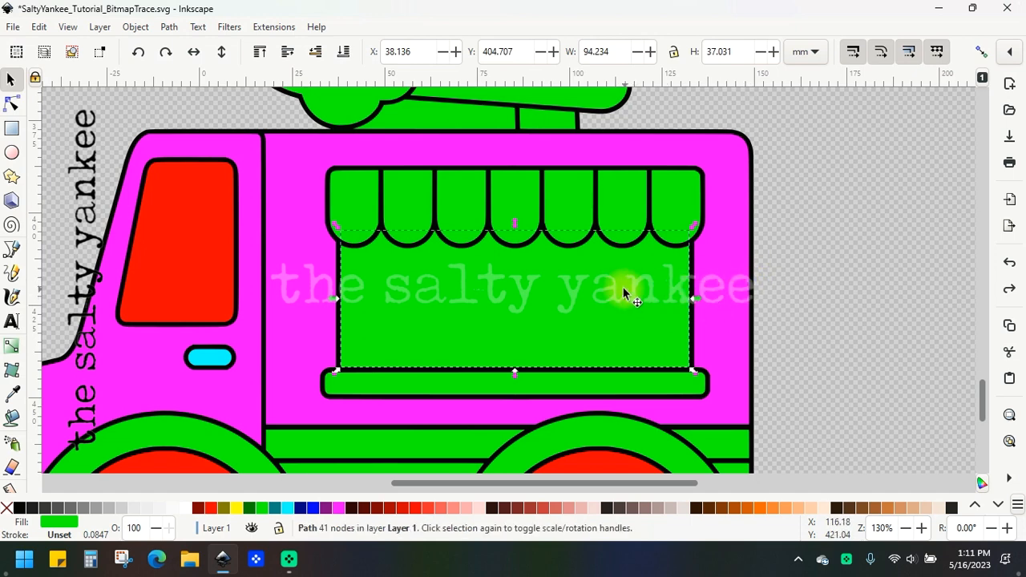
pyautogui.keyDown('shift'); pyautogui.click(755, 323); pyautogui.keyUp('shift')
pyautogui.keyDown('shift'); pyautogui.click(739, 330); pyautogui.keyUp('shift')
pyautogui.keyDown('shift'); pyautogui.click(755, 331); pyautogui.keyUp('shift')
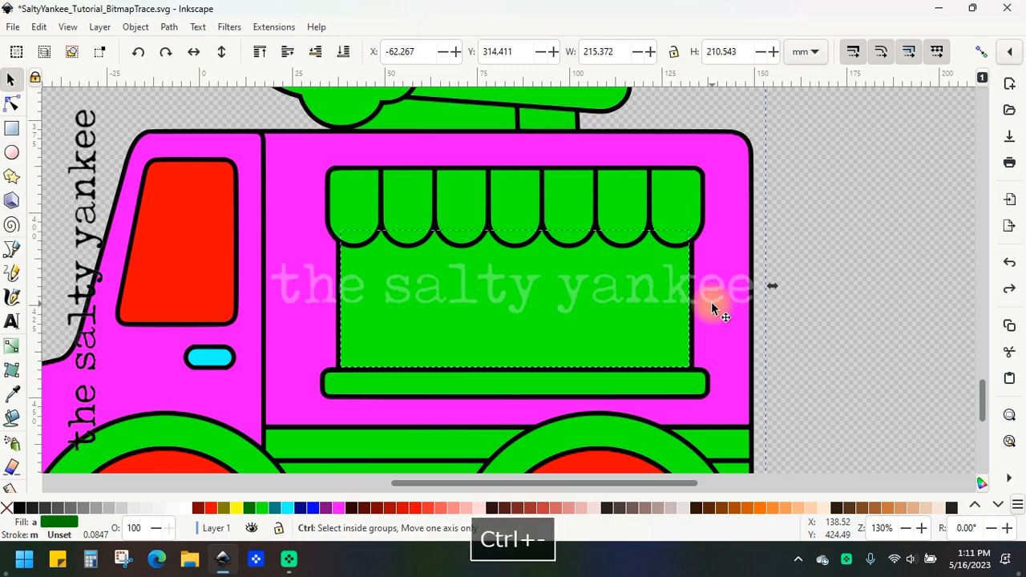
pyautogui.hotkey('ctrl', '-')
pyautogui.click(866, 265)
# - Compare the traced truck with the original image to find further openings that need cutting out
pyautogui.keyDown('shift'); pyautogui.middleClick(830, 302); pyautogui.keyUp('shift')
pyautogui.keyDown('shift'); pyautogui.middleClick(830, 302); pyautogui.keyUp('shift')
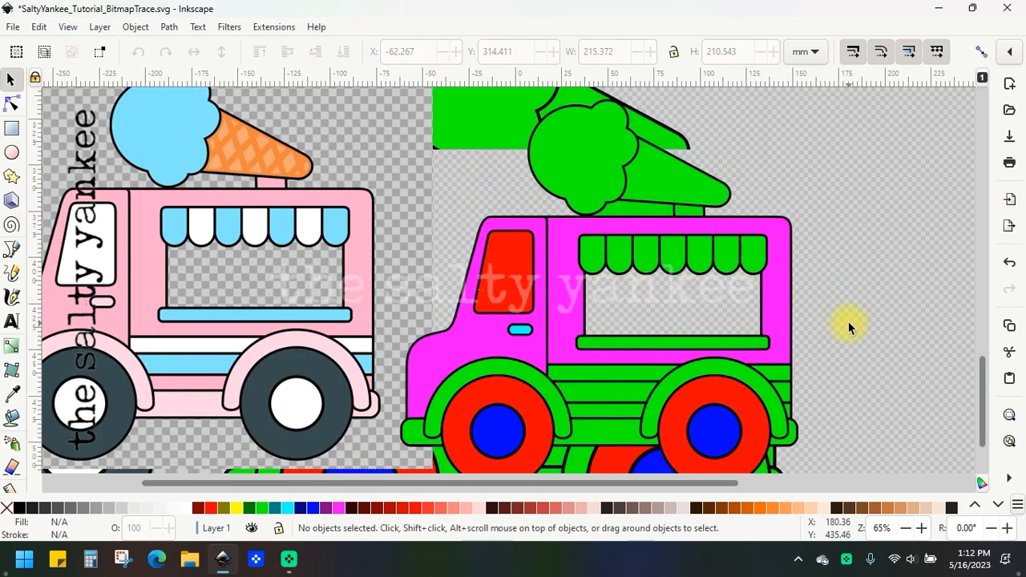
pyautogui.middleClick(871, 359)
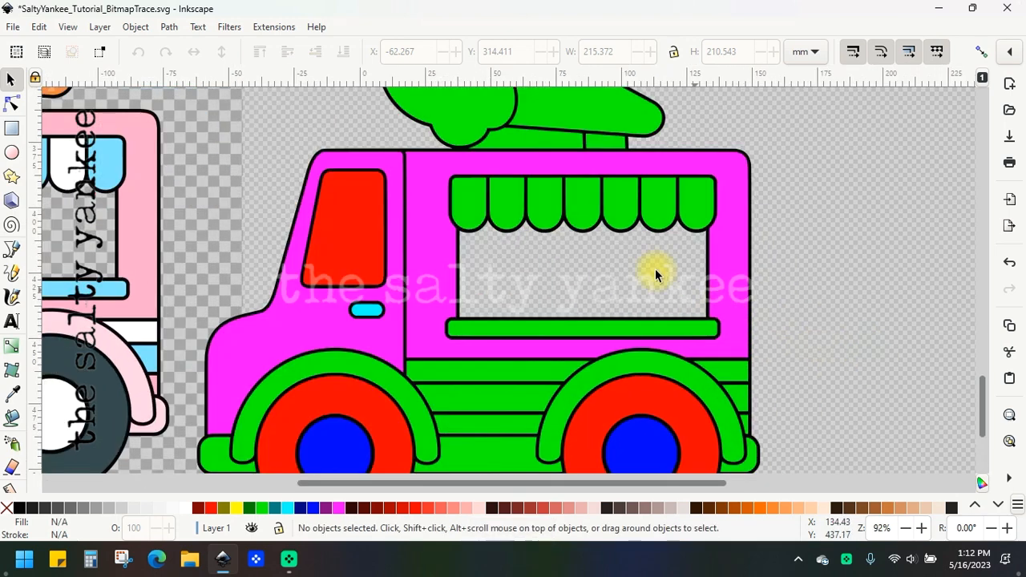
pyautogui.keyDown('shift'); pyautogui.middleClick(884, 392); pyautogui.keyUp('shift')
pyautogui.keyDown('shift'); pyautogui.middleClick(885, 392); pyautogui.keyUp('shift')
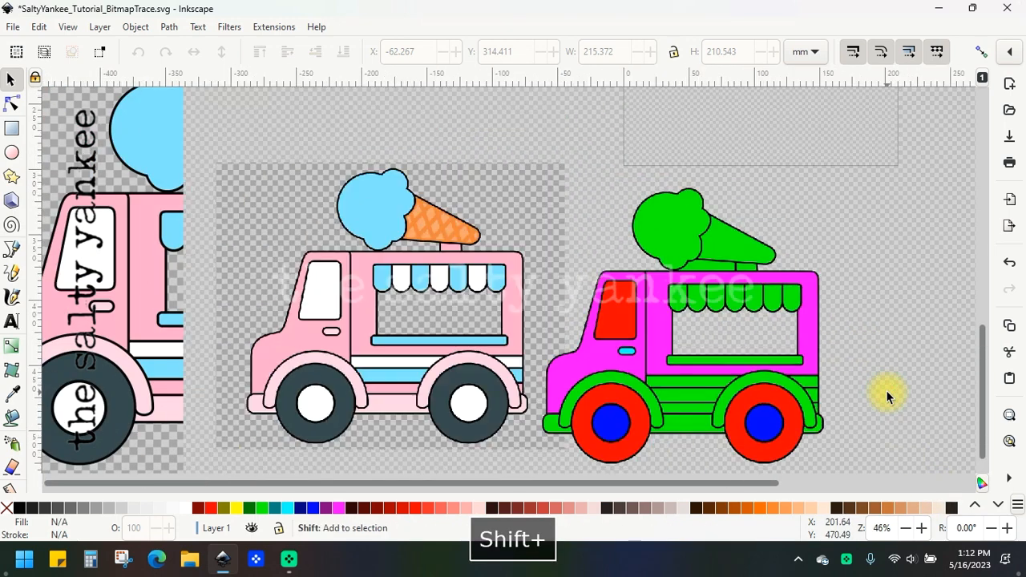
pyautogui.scroll(-2, 683, 328)
pyautogui.moveTo(654, 483); pyautogui.dragTo(719, 482)
pyautogui.click(366, 245)
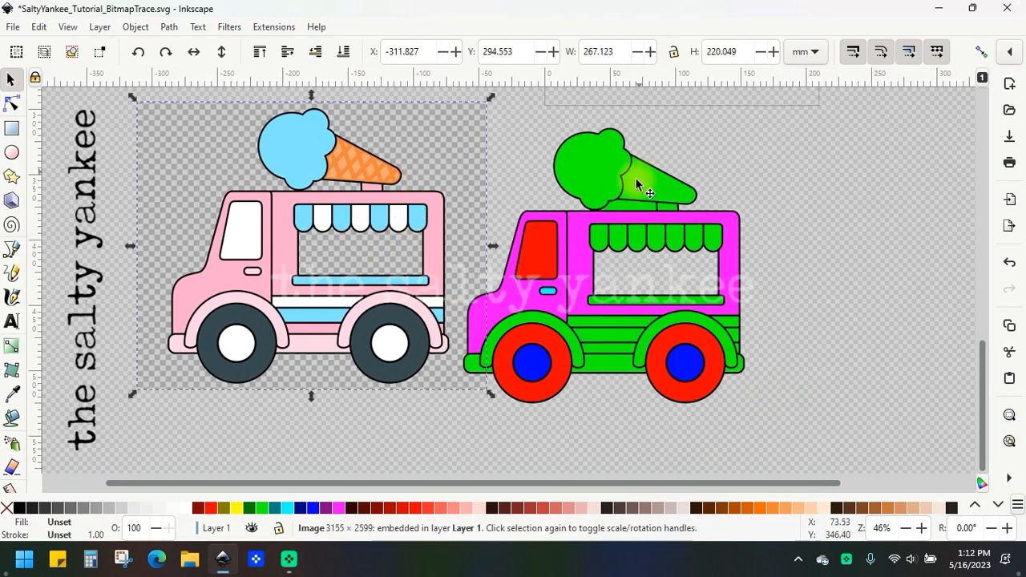
pyautogui.press('Escape')
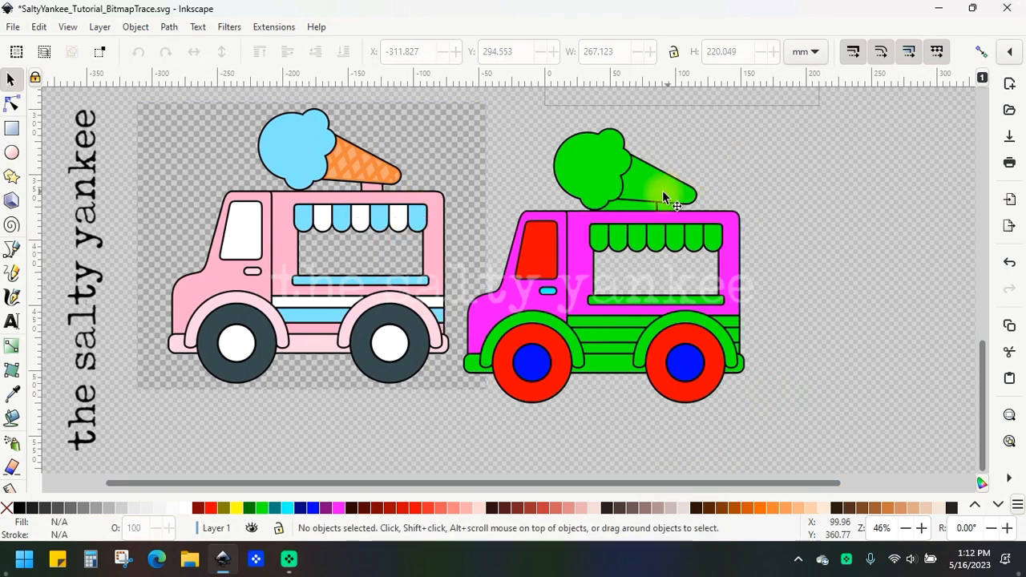
# - Cut the green gap between the ice cream cone and the roof out of the black outline with a Difference operation
pyautogui.keyDown('ctrl'); pyautogui.scroll(3, 653, 186); pyautogui.keyUp('ctrl')
pyautogui.scroll(2, 599, 214)
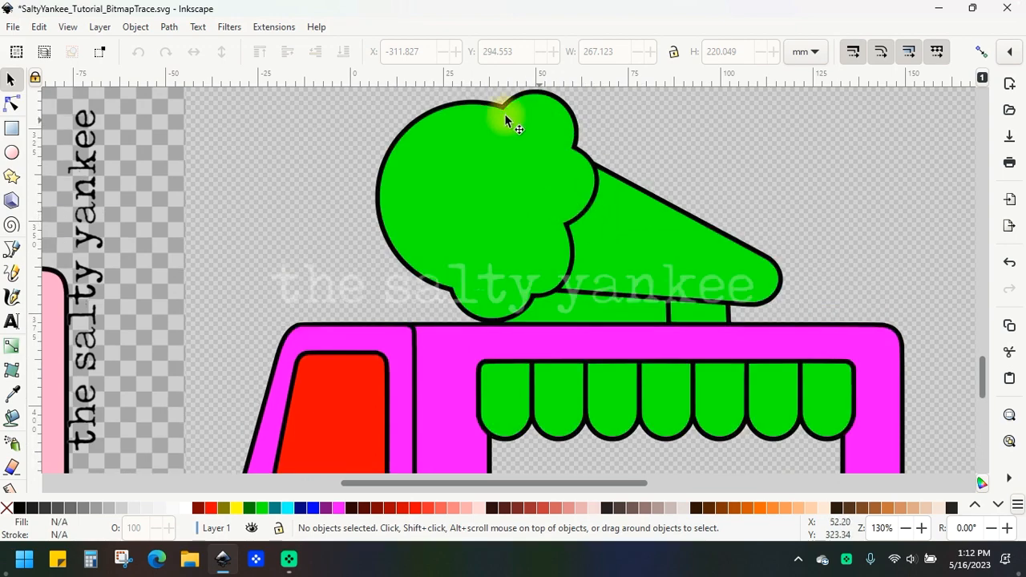
pyautogui.moveTo(621, 322); pyautogui.dragTo(603, 310)
pyautogui.hotkey('ctrl', 'z')
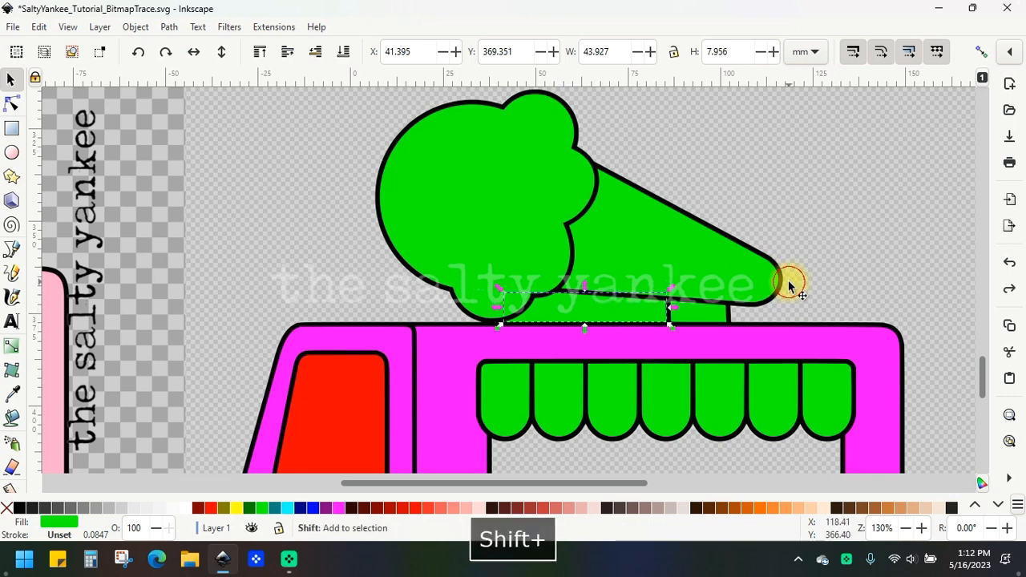
pyautogui.keyDown('shift'); pyautogui.click(789, 285); pyautogui.keyUp('shift')
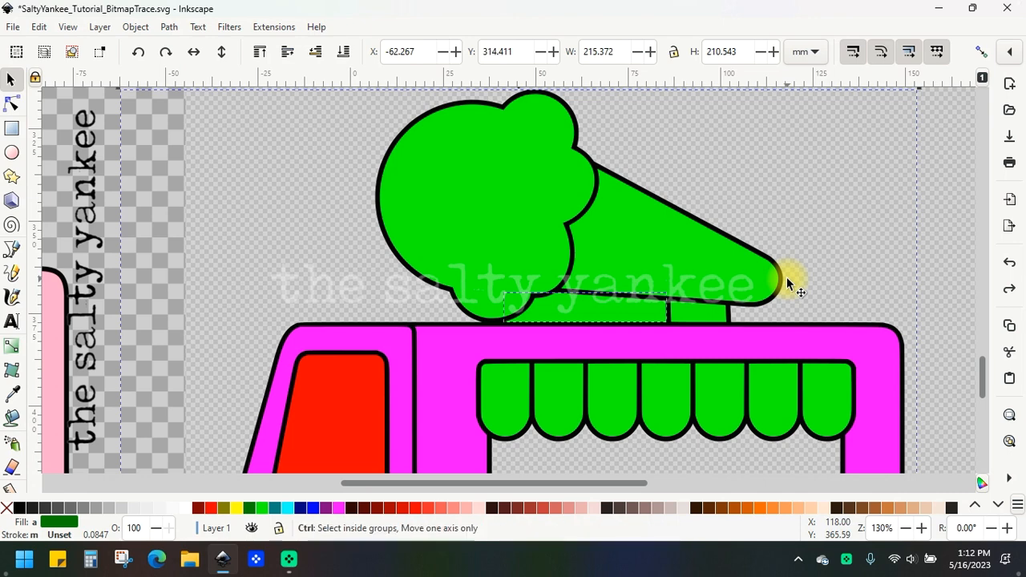
pyautogui.hotkey('ctrl', '+')
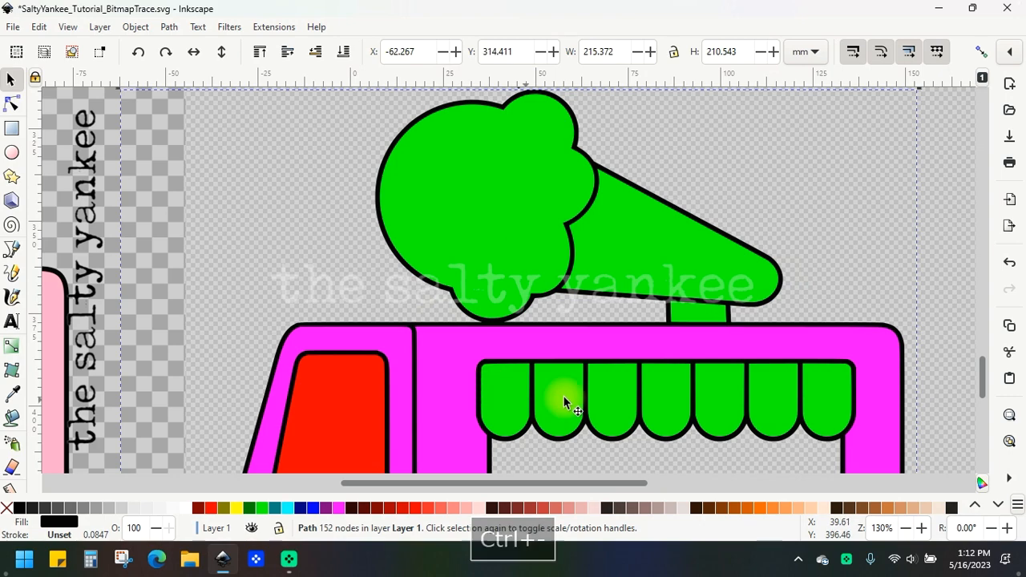
pyautogui.click(819, 281)
# - Fill the cab window, three alternating awning scallops and the upper side stripe with white
pyautogui.keyDown('shift'); pyautogui.middleClick(828, 286); pyautogui.keyUp('shift')
pyautogui.keyDown('shift'); pyautogui.middleClick(828, 286); pyautogui.keyUp('shift')
pyautogui.keyDown('shift'); pyautogui.middleClick(827, 286); pyautogui.keyUp('shift')
pyautogui.scroll(-2, 828, 287)
pyautogui.moveTo(721, 484); pyautogui.dragTo(819, 380)
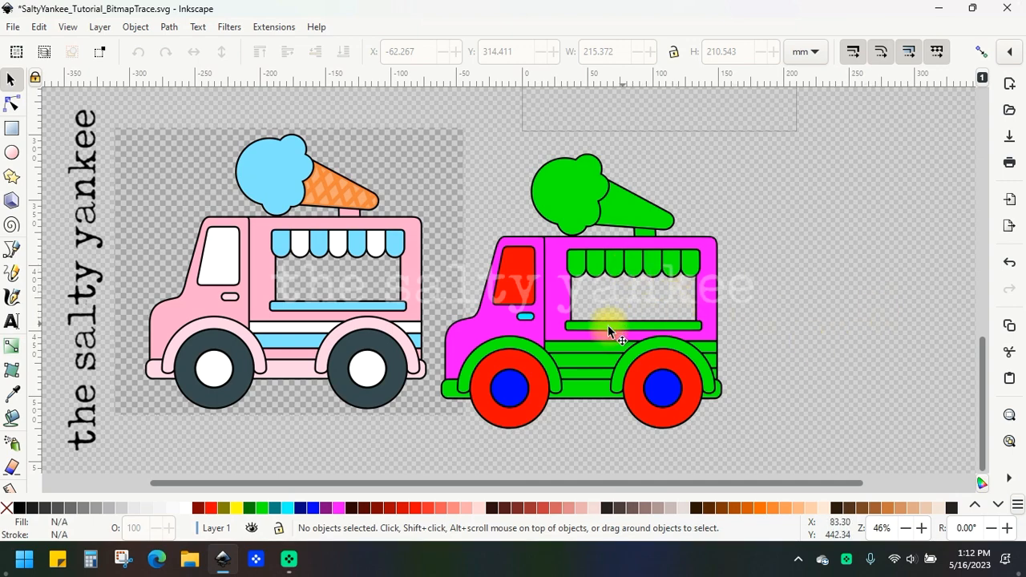
pyautogui.click(517, 277)
pyautogui.scroll(1, 591, 299)
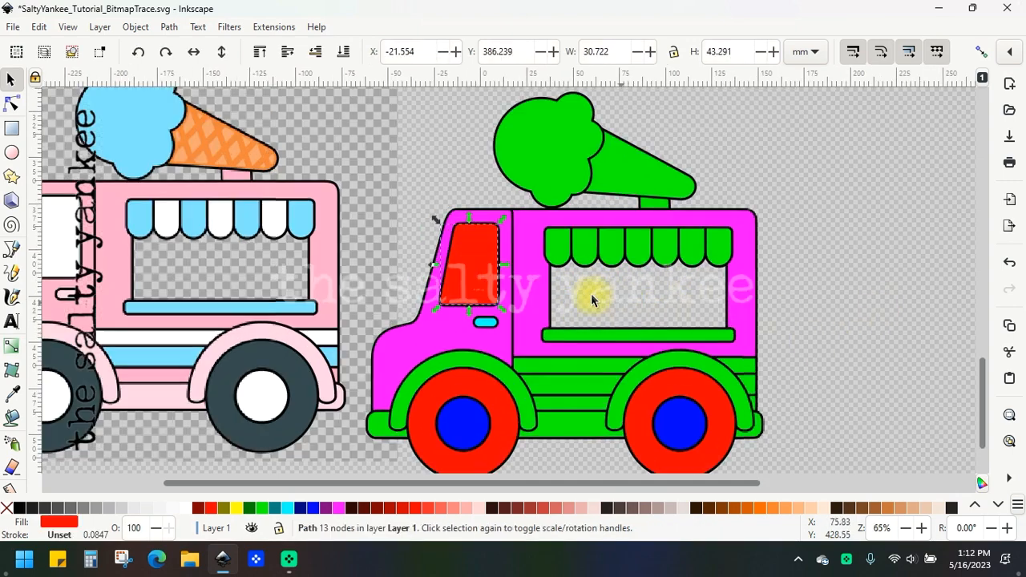
pyautogui.keyDown('shift'); pyautogui.click(590, 250); pyautogui.keyUp('shift')
pyautogui.keyDown('shift'); pyautogui.click(646, 253); pyautogui.keyUp('shift')
pyautogui.keyDown('shift'); pyautogui.click(689, 255); pyautogui.keyUp('shift')
pyautogui.scroll(-2, 657, 313)
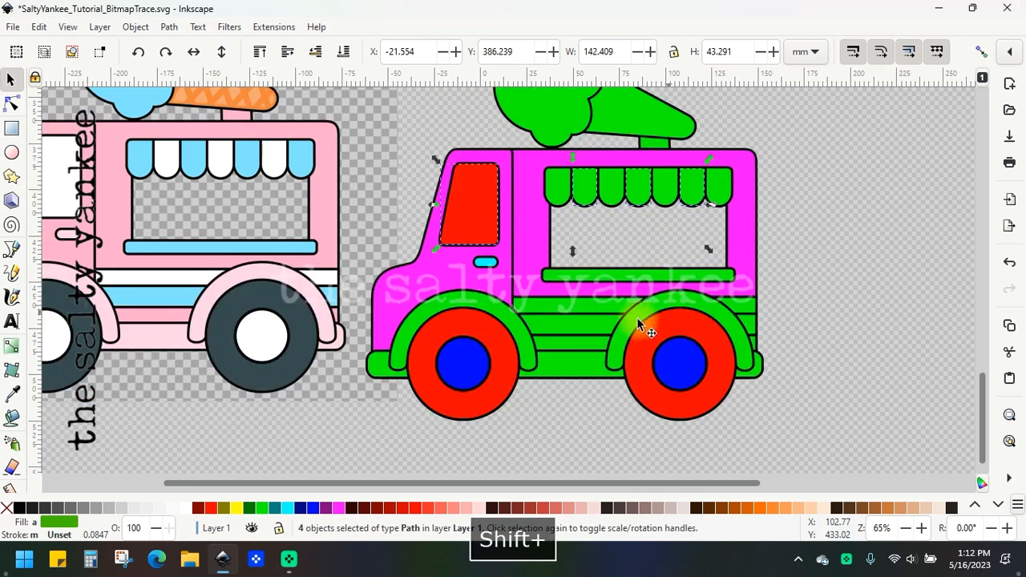
pyautogui.keyDown('shift'); pyautogui.click(553, 307); pyautogui.keyUp('shift')
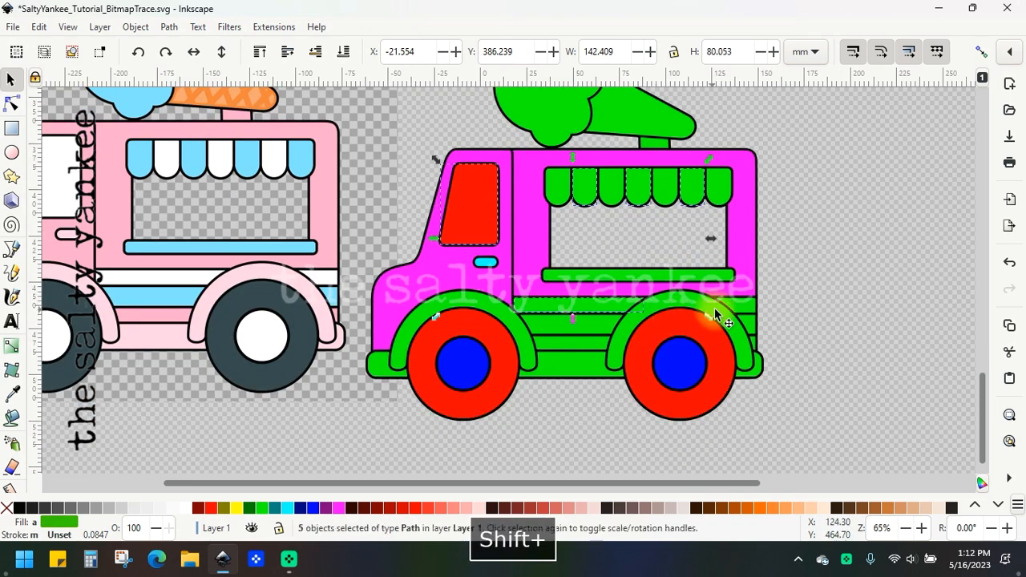
pyautogui.click(183, 508)
# - Fill the inner hubs of both wheels with white
pyautogui.click(463, 365)
pyautogui.keyDown('shift'); pyautogui.click(687, 368); pyautogui.keyUp('shift')
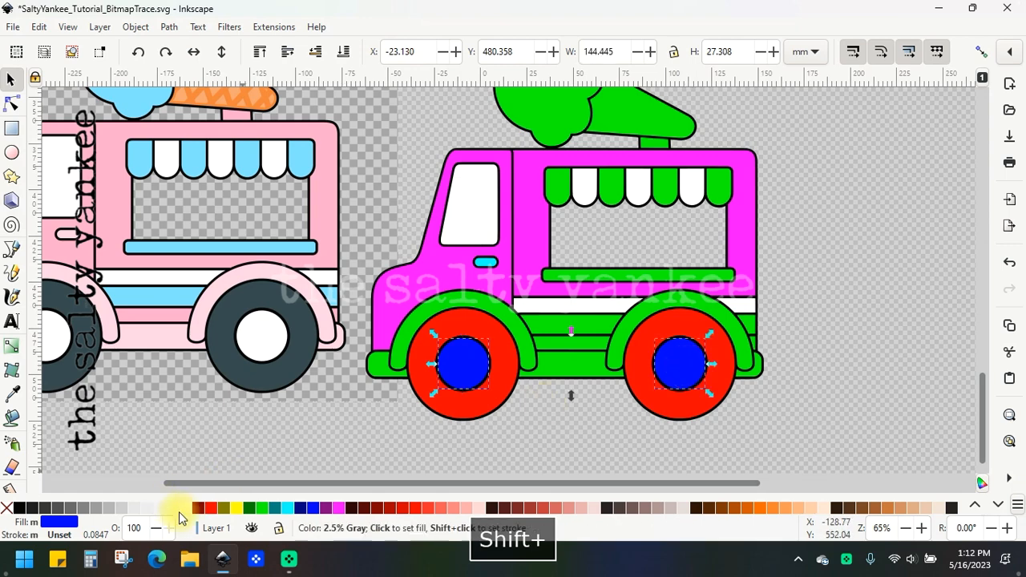
pyautogui.click(184, 508)
pyautogui.click(360, 425)
# - Fill the tires of both wheels with 80% gray
pyautogui.click(460, 412)
pyautogui.keyDown('shift'); pyautogui.click(663, 404); pyautogui.keyUp('shift')
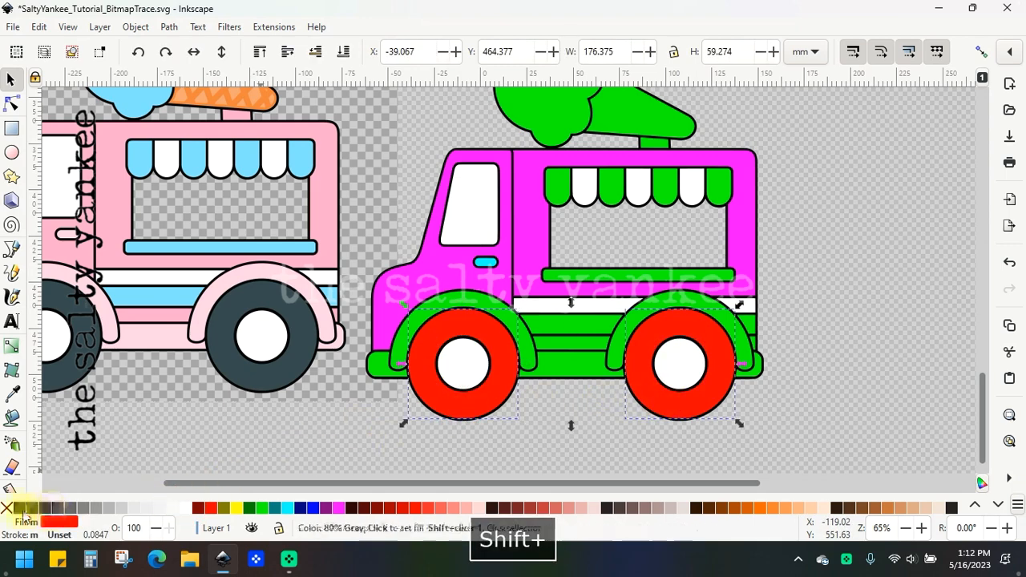
pyautogui.click(42, 508)
pyautogui.click(373, 385)
# - Fill both bumpers, the lower body strip and both wheel fenders with salmon pink
pyautogui.click(377, 369)
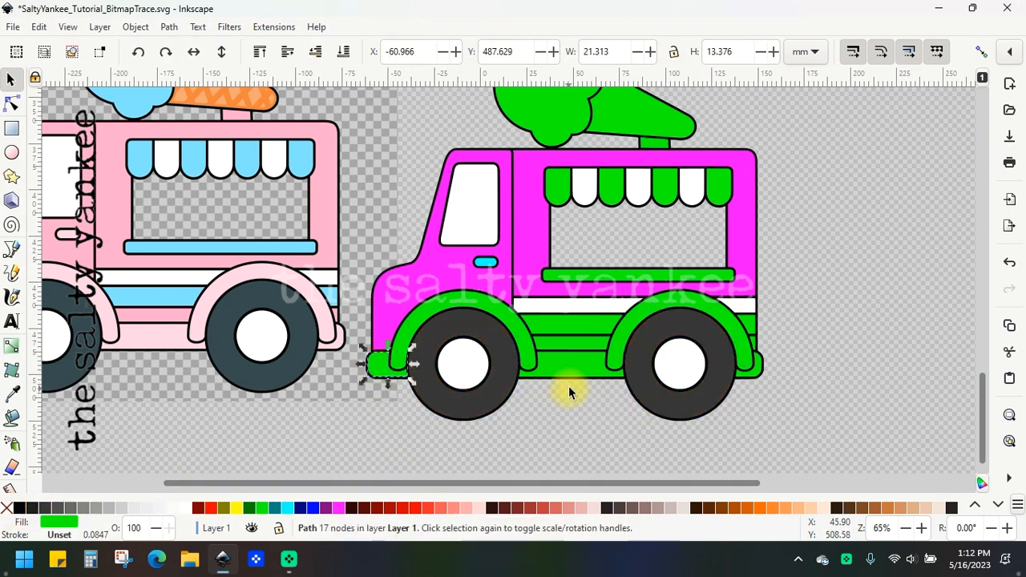
pyautogui.keyDown('shift'); pyautogui.click(571, 369); pyautogui.keyUp('shift')
pyautogui.keyDown('shift'); pyautogui.click(756, 368); pyautogui.keyUp('shift')
pyautogui.keyDown('shift'); pyautogui.click(492, 308); pyautogui.keyUp('shift')
pyautogui.keyDown('shift'); pyautogui.click(633, 314); pyautogui.keyUp('shift')
pyautogui.click(466, 508)
pyautogui.click(553, 429)
# - Fill the second side stripe, the four remaining awning scallops and the counter ledge with light blue sampled from the original image
pyautogui.click(581, 321)
pyautogui.keyDown('shift'); pyautogui.click(748, 324); pyautogui.keyUp('shift')
pyautogui.keyDown('shift'); pyautogui.click(720, 184); pyautogui.keyUp('shift')
pyautogui.keyDown('shift'); pyautogui.click(665, 187); pyautogui.keyUp('shift')
pyautogui.keyDown('shift'); pyautogui.click(611, 188); pyautogui.keyUp('shift')
pyautogui.keyDown('shift'); pyautogui.click(558, 189); pyautogui.keyUp('shift')
pyautogui.keyDown('shift'); pyautogui.click(558, 274); pyautogui.keyUp('shift')
pyautogui.click(11, 393)
pyautogui.click(148, 297)
# - Fill the cab, the rear body and the strip below the blue stripe with the body pink sampled from the original image
pyautogui.keyDown('shift'); pyautogui.click(440, 275); pyautogui.keyUp('shift')
pyautogui.keyDown('shift'); pyautogui.click(530, 241); pyautogui.keyUp('shift')
pyautogui.click(11, 393)
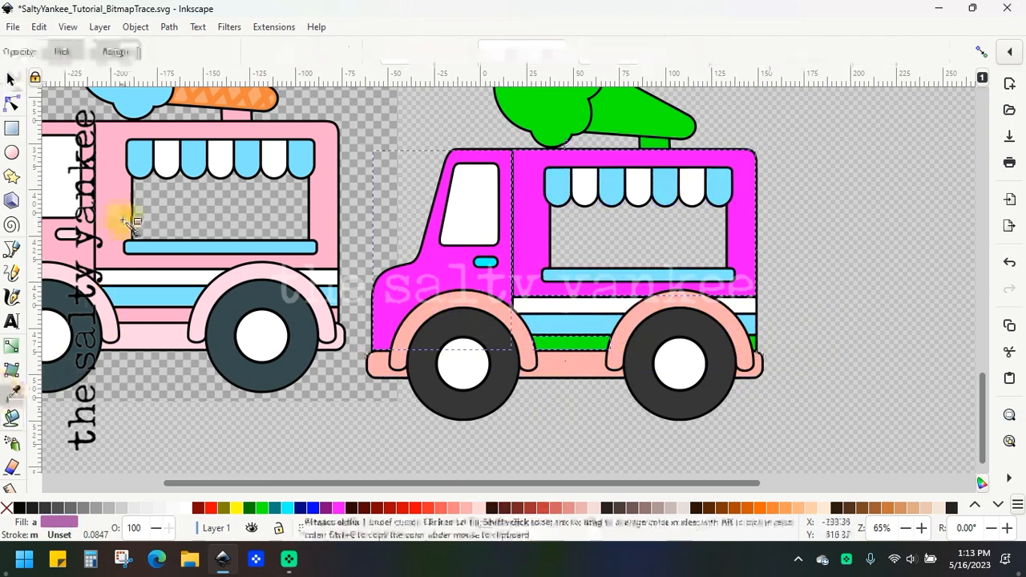
pyautogui.click(124, 223)
pyautogui.click(751, 343)
pyautogui.click(12, 394)
pyautogui.click(109, 226)
# - Fill the ice cream cone with orange sampled from the original cone
pyautogui.scroll(3, 665, 254)
pyautogui.click(641, 173)
pyautogui.click(11, 393)
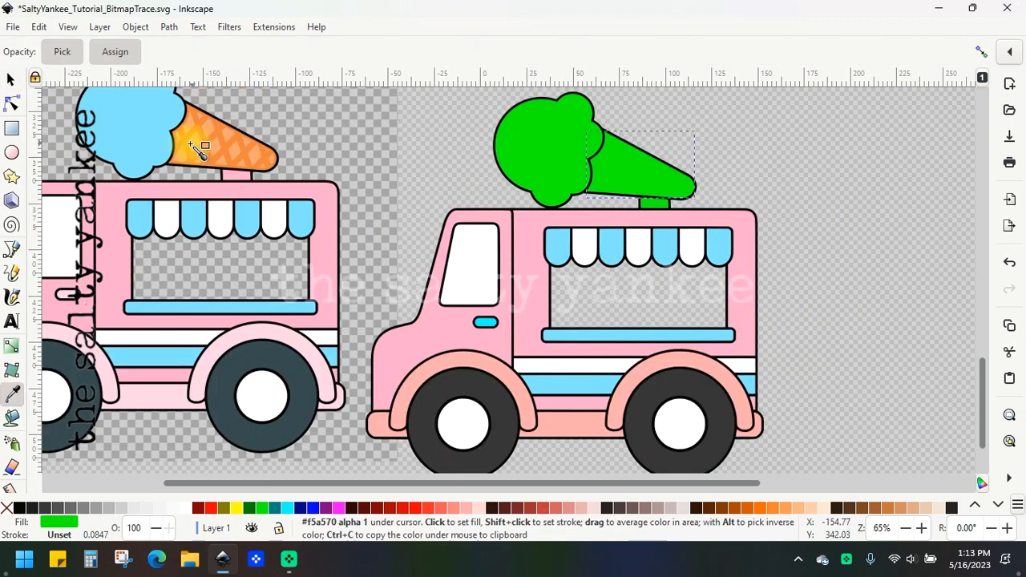
pyautogui.click(198, 145)
# - Fill the ice cream scoop with light blue and the cone's roof support with pink, both sampled with the Dropper
pyautogui.click(12, 79)
pyautogui.click(524, 149)
pyautogui.click(11, 394)
pyautogui.click(11, 79)
pyautogui.click(655, 203)
pyautogui.click(12, 394)
pyautogui.click(12, 79)
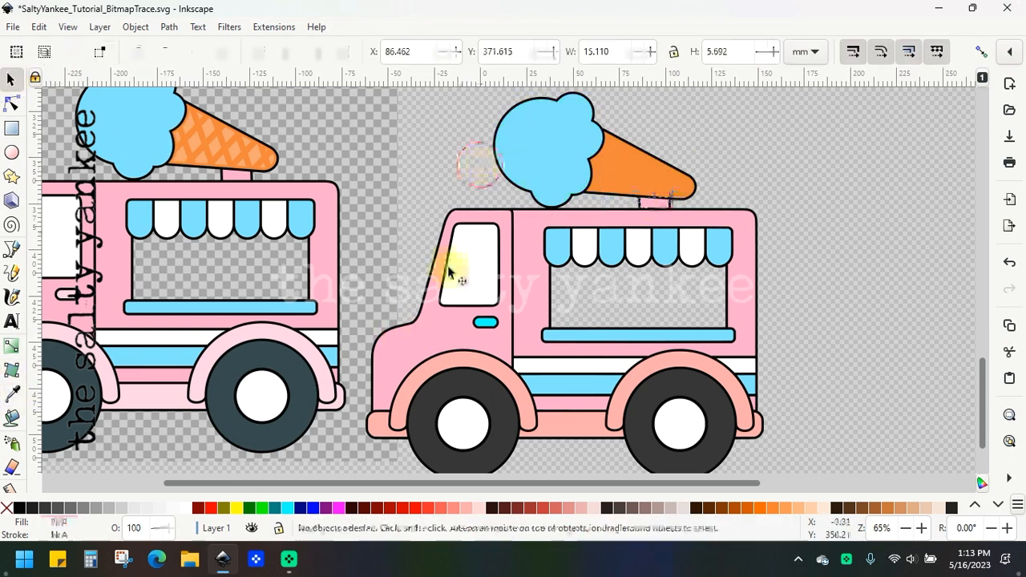
# - Fill the door handle with the salmon pink sampled from the traced truck's front bumper
pyautogui.scroll(-1, 452, 286)
pyautogui.click(476, 311)
pyautogui.click(12, 394)
pyautogui.click(409, 387)
pyautogui.click(11, 80)
pyautogui.click(713, 391)
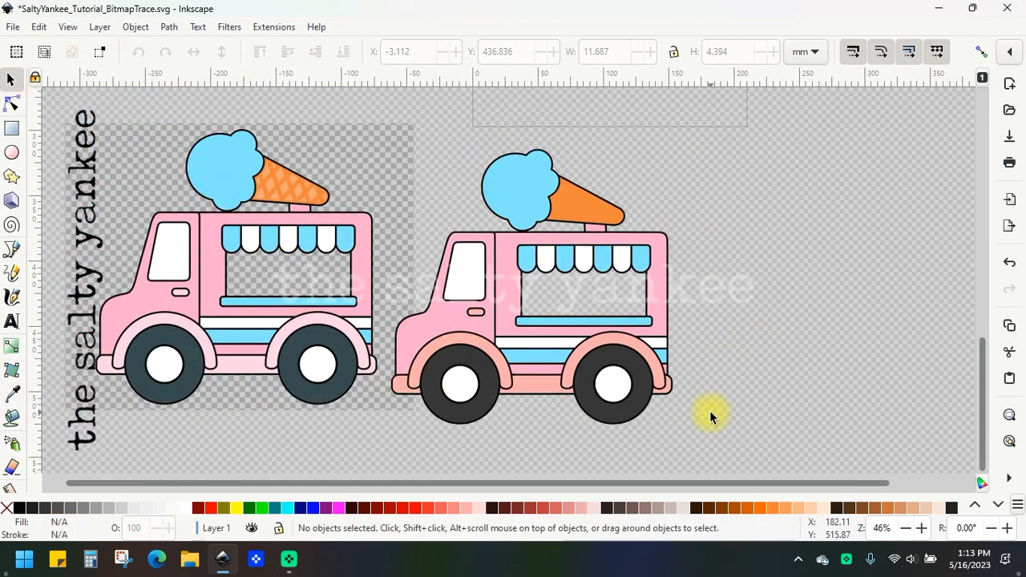
# - Recolor both bumpers, the lower body strip and both wheel fenders with the pale pink sampled from the original image
pyautogui.hscroll(-2, 652, 481)
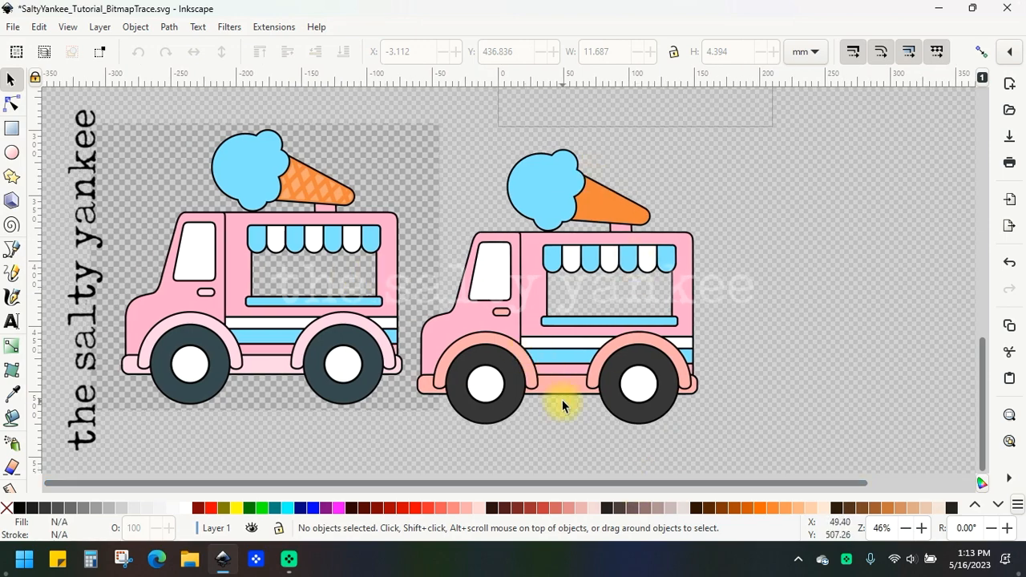
pyautogui.scroll(1, 581, 385)
pyautogui.click(736, 390)
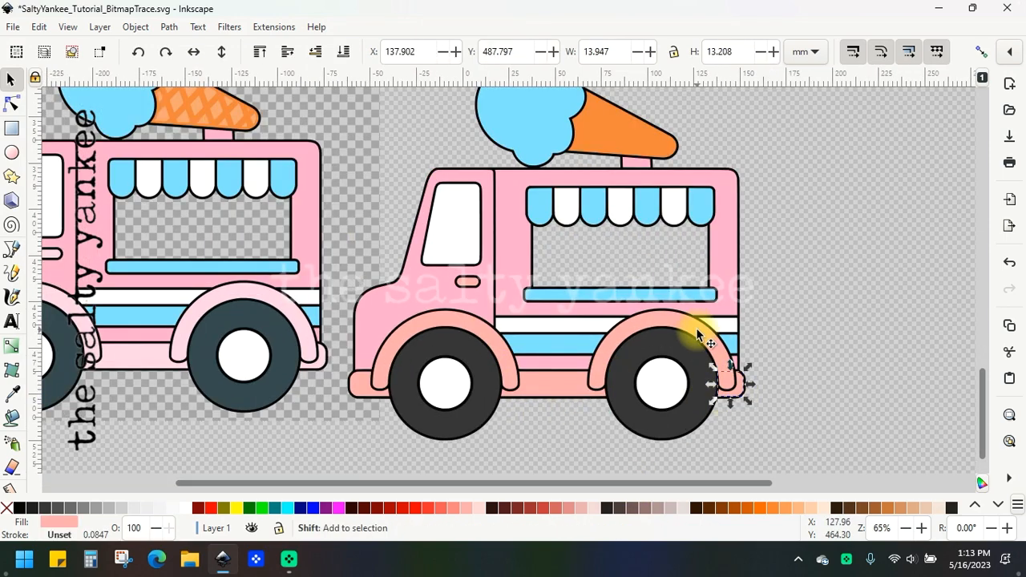
pyautogui.keyDown('shift'); pyautogui.click(694, 331); pyautogui.keyUp('shift')
pyautogui.keyDown('shift'); pyautogui.click(499, 355); pyautogui.keyUp('shift')
pyautogui.keyDown('shift'); pyautogui.click(379, 396); pyautogui.keyUp('shift')
pyautogui.keyDown('shift'); pyautogui.click(355, 389); pyautogui.keyUp('shift')
pyautogui.click(11, 393)
pyautogui.click(99, 361)
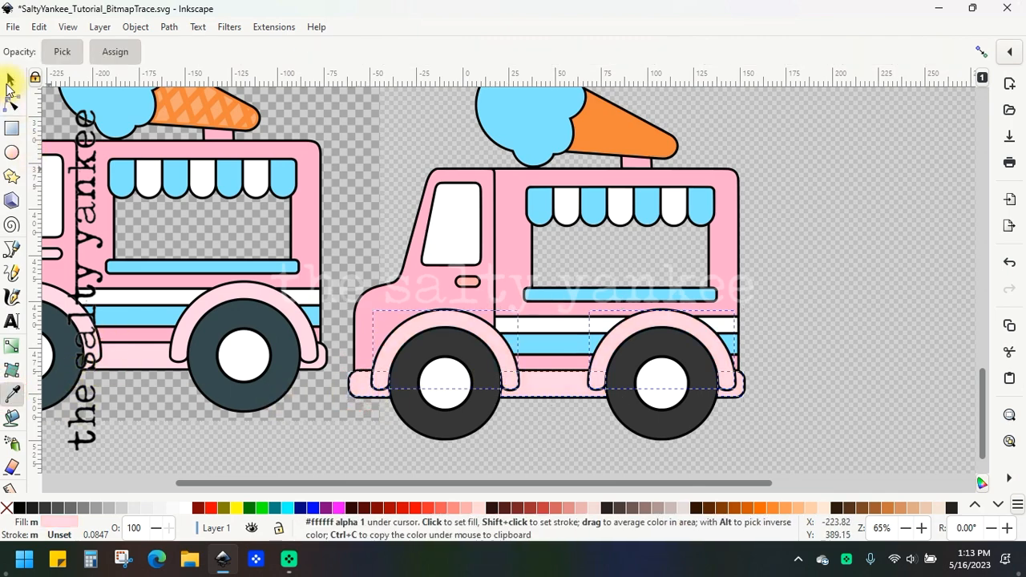
pyautogui.click(11, 78)
pyautogui.click(826, 353)
# - Compare the recolored truck with the original image and examine the waffle pattern on the original cone
pyautogui.scroll(-1, 826, 353)
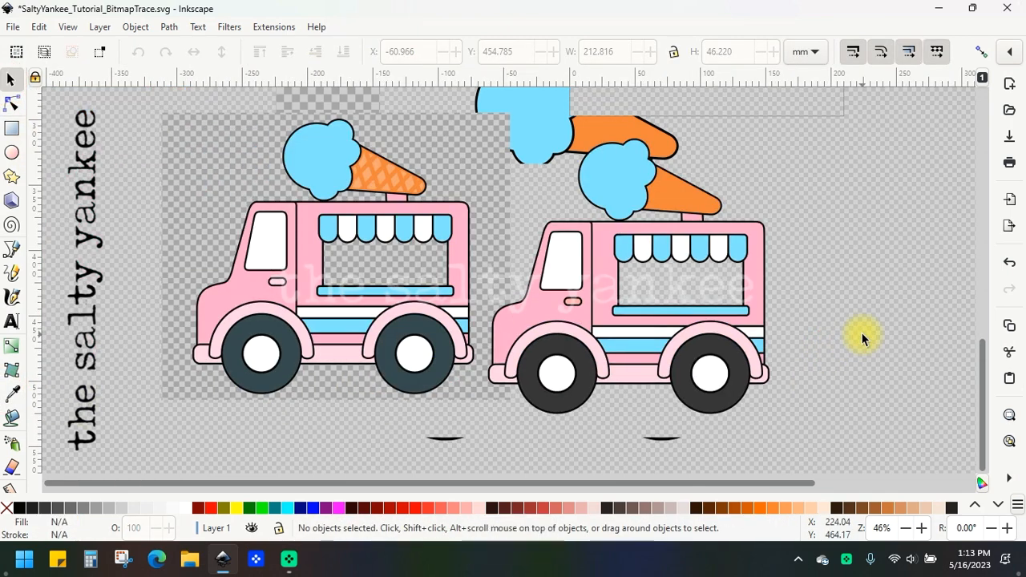
pyautogui.moveTo(779, 484); pyautogui.dragTo(813, 482)
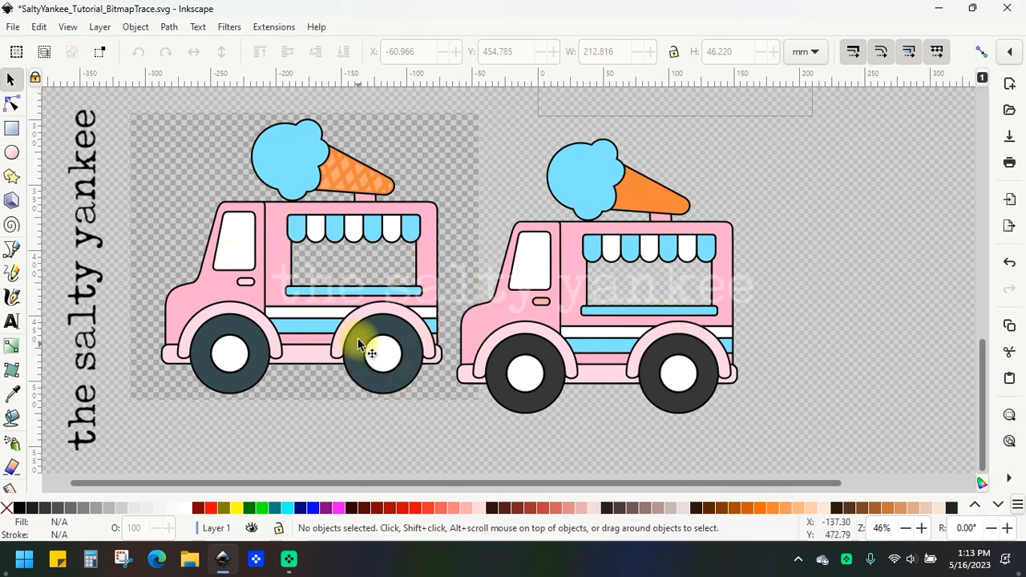
pyautogui.click(297, 164)
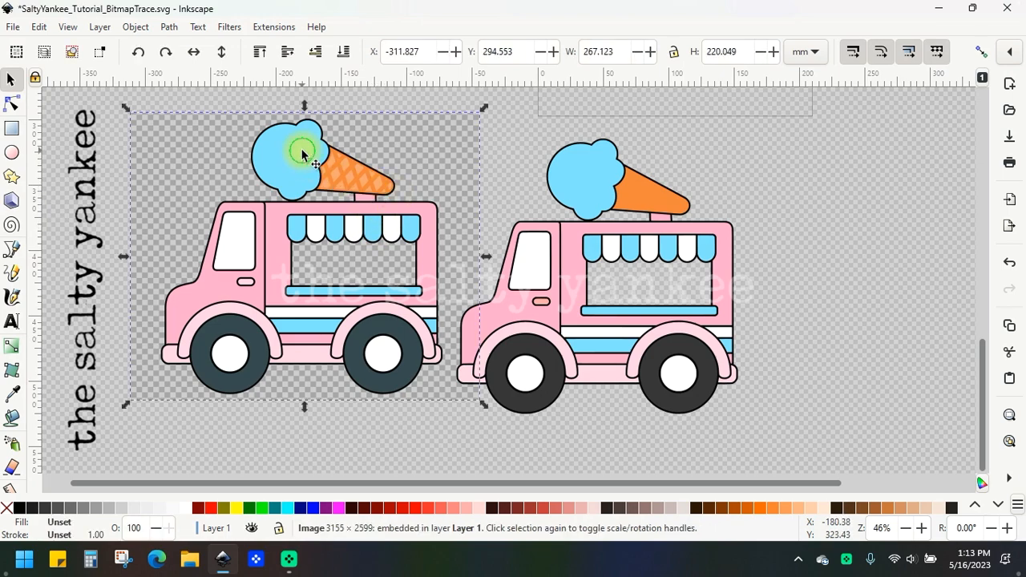
pyautogui.scroll(3, 298, 163)
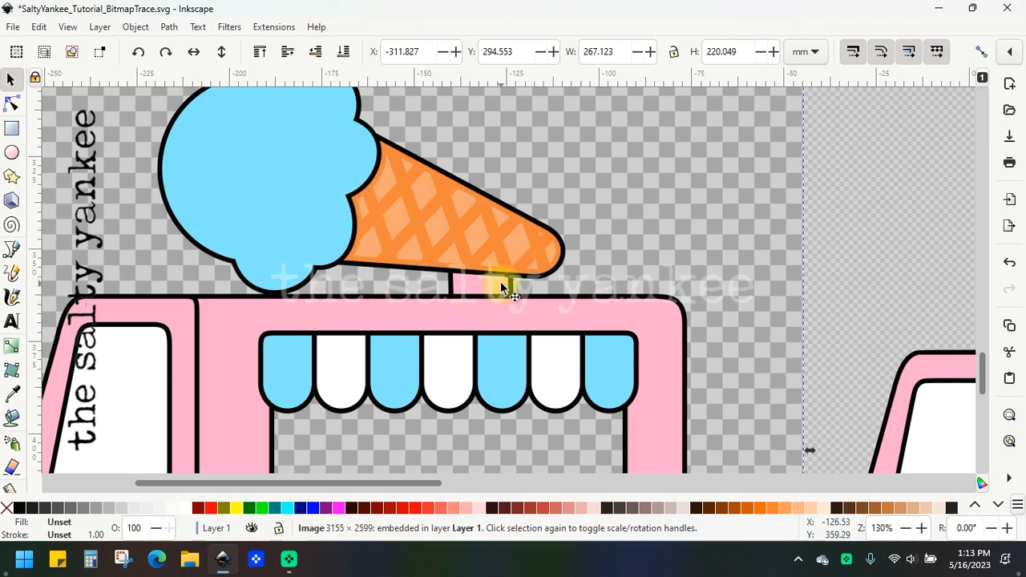
pyautogui.keyDown('shift'); pyautogui.middleClick(550, 368); pyautogui.keyUp('shift')
pyautogui.keyDown('shift'); pyautogui.middleClick(549, 368); pyautogui.keyUp('shift')
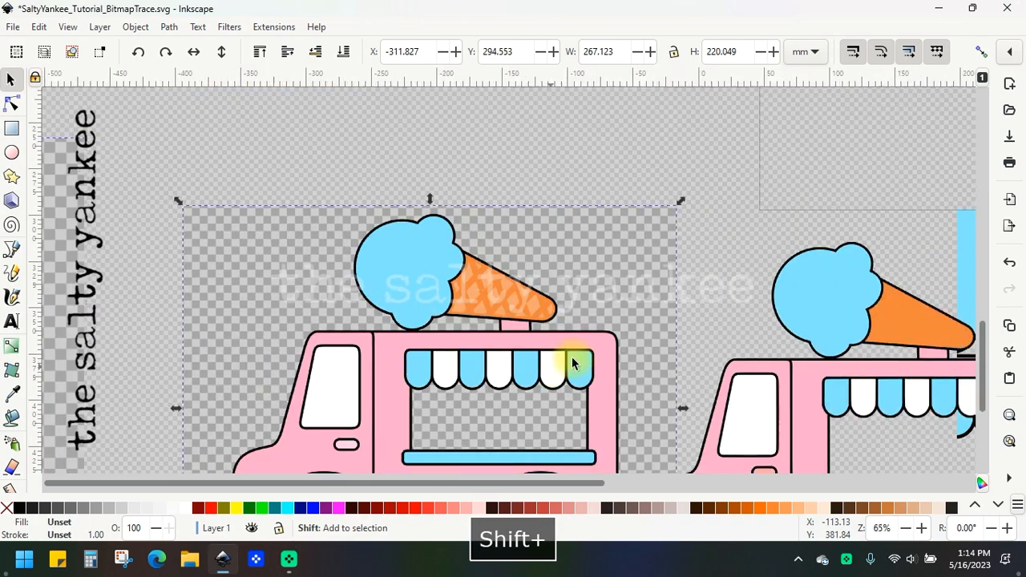
pyautogui.keyDown('shift'); pyautogui.middleClick(550, 369); pyautogui.keyUp('shift')
pyautogui.scroll(-2, 593, 392)
pyautogui.moveTo(565, 485); pyautogui.dragTo(720, 470)
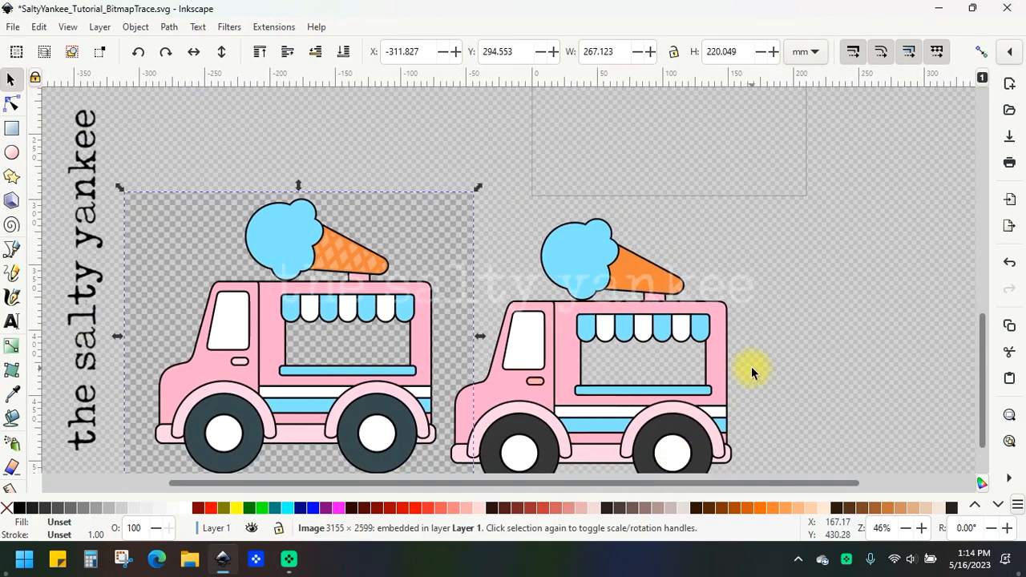
# - Delete the original raster image beside the traced truck
pyautogui.scroll(-2, 809, 334)
pyautogui.click(812, 331)
pyautogui.click(293, 285)
pyautogui.press('Delete')
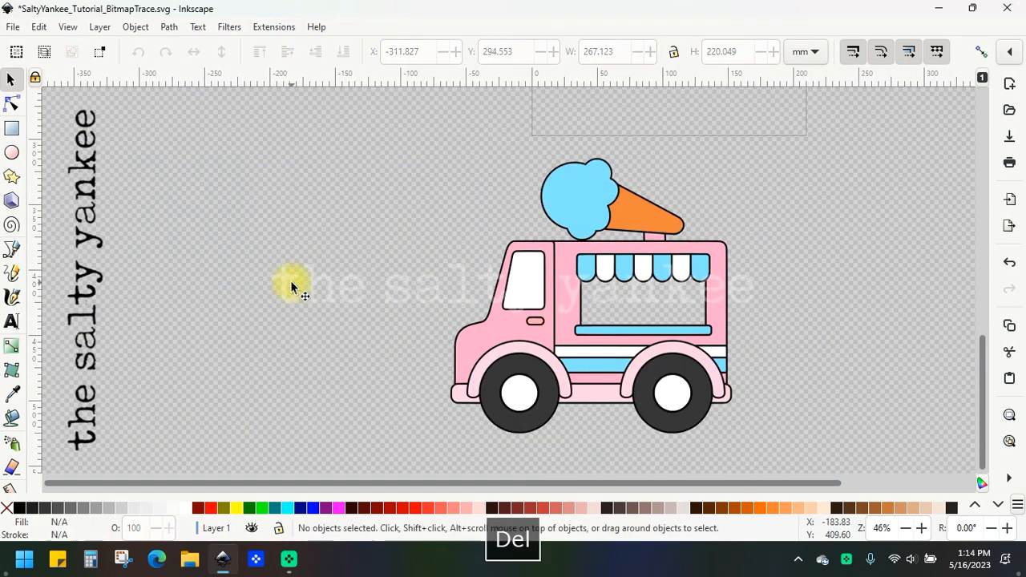
# - Move all pieces of the traced truck together about 68 mm left and 26 mm up, and save the document
pyautogui.moveTo(767, 440); pyautogui.dragTo(360, 133)
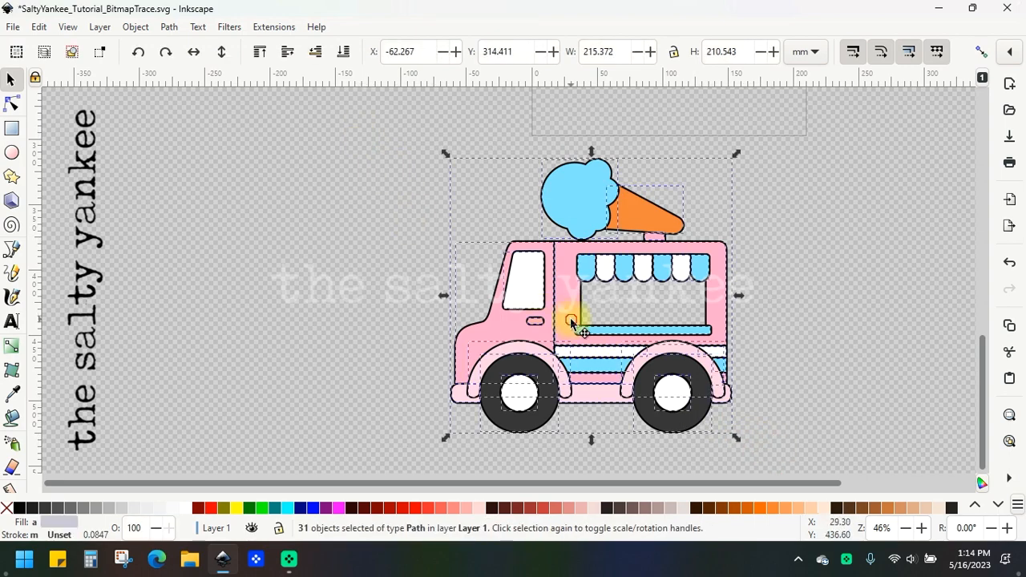
pyautogui.moveTo(573, 321); pyautogui.dragTo(473, 286)
pyautogui.click(737, 288)
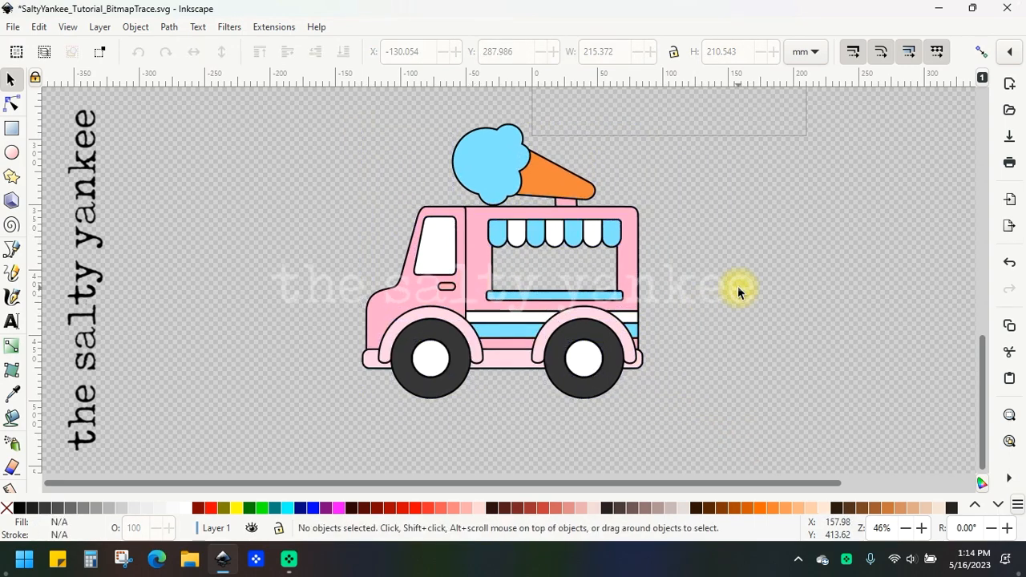
pyautogui.hotkey('ctrl', 's')
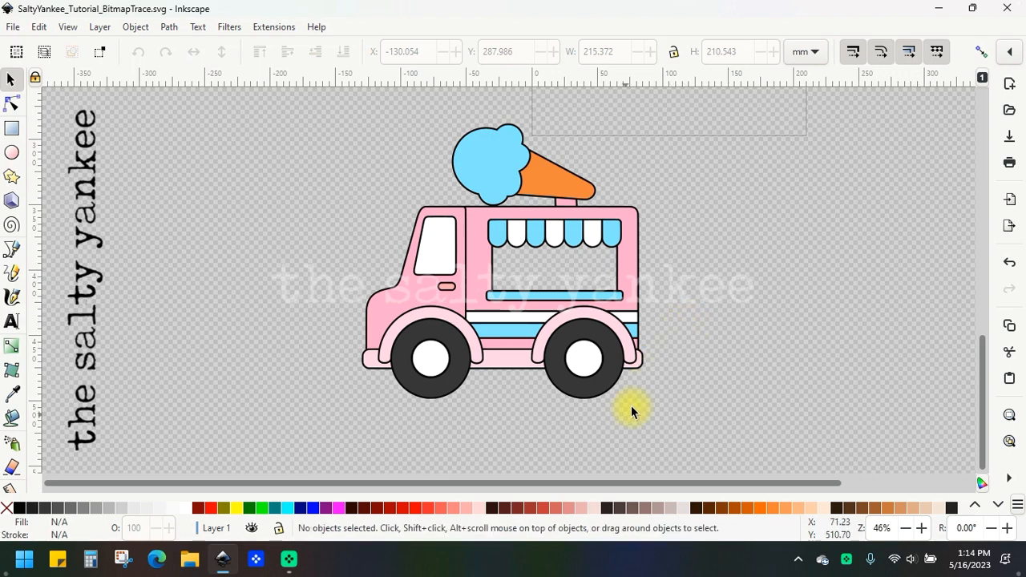
pyautogui.scroll(1, 648, 388)
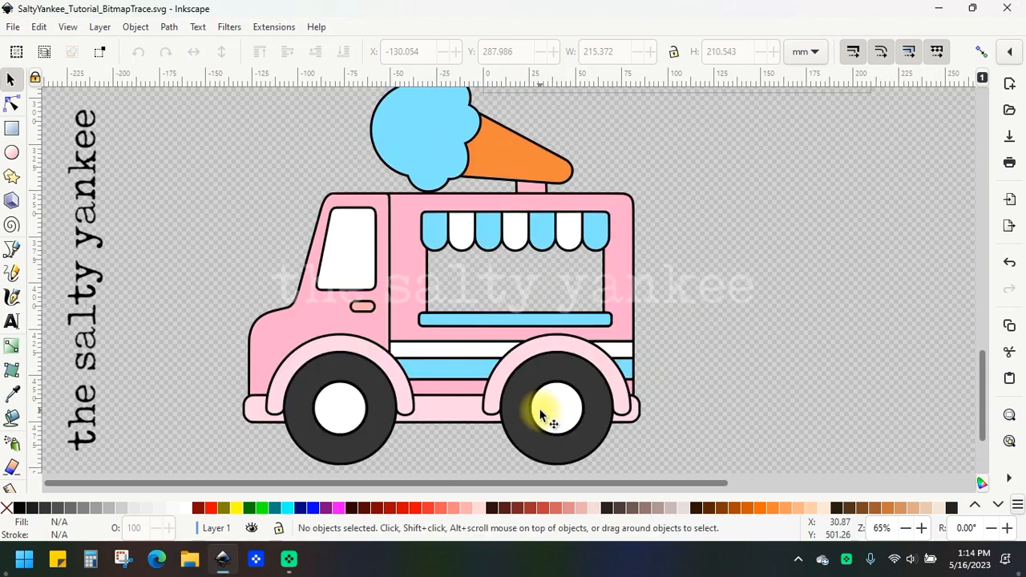
pyautogui.click(328, 307)
pyautogui.click(415, 294)
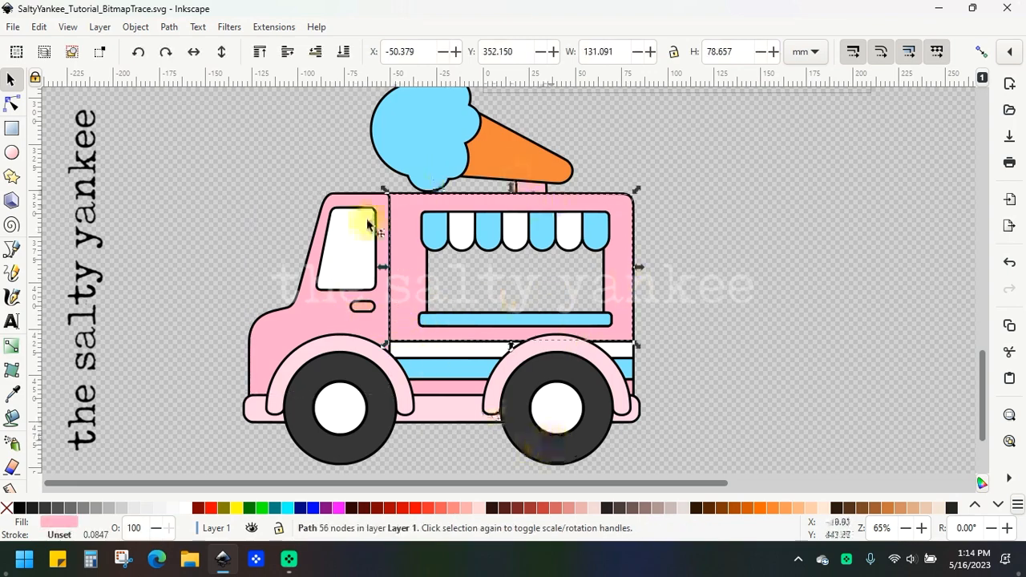
pyautogui.click(737, 346)
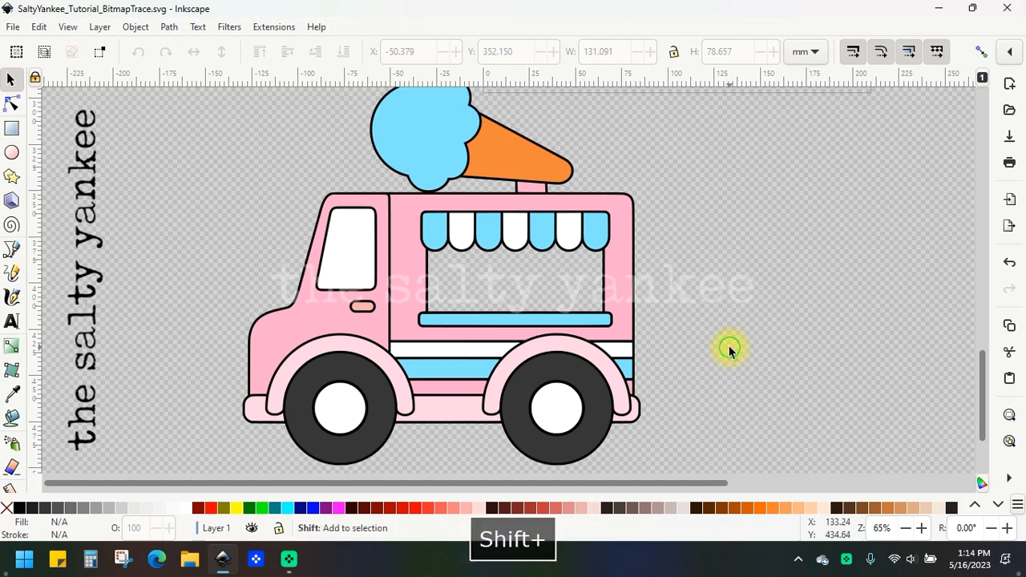
# - Resize the page to fit the whole truck in the document properties and save the document
pyautogui.scroll(-1, 729, 347)
pyautogui.moveTo(707, 446); pyautogui.dragTo(299, 141)
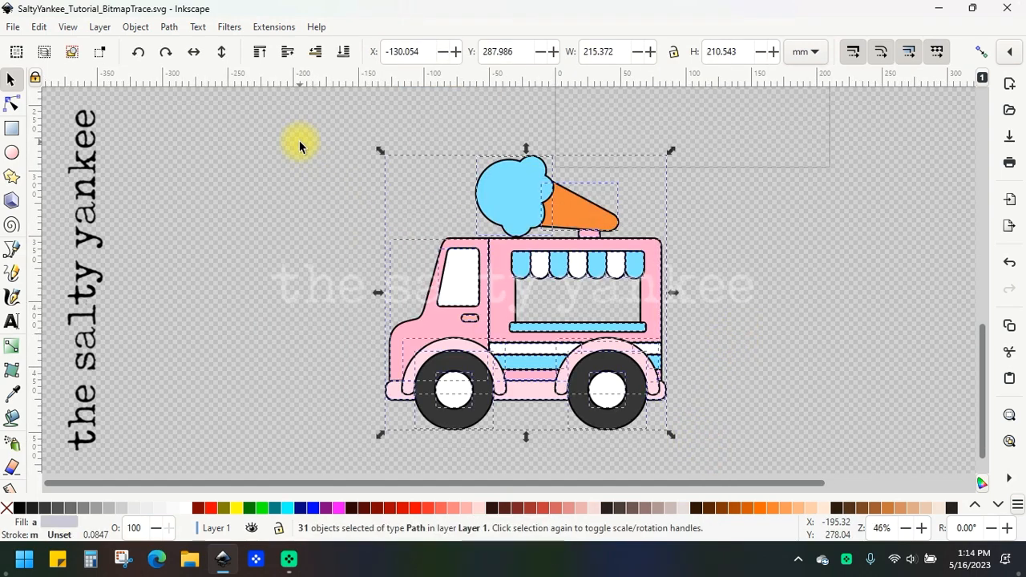
pyautogui.press('ctrl')
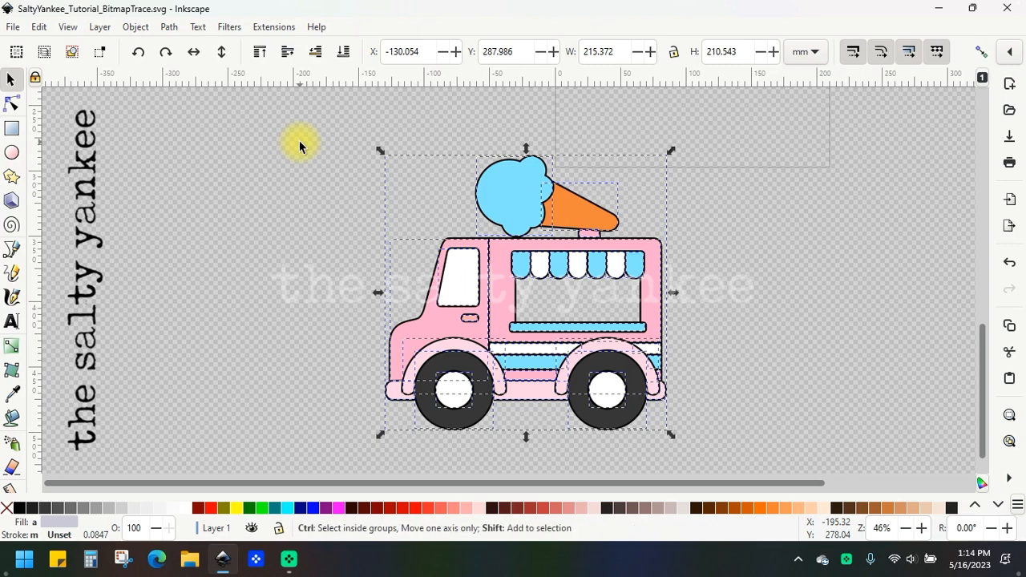
pyautogui.hotkey('ctrl', 'shift', 'd')
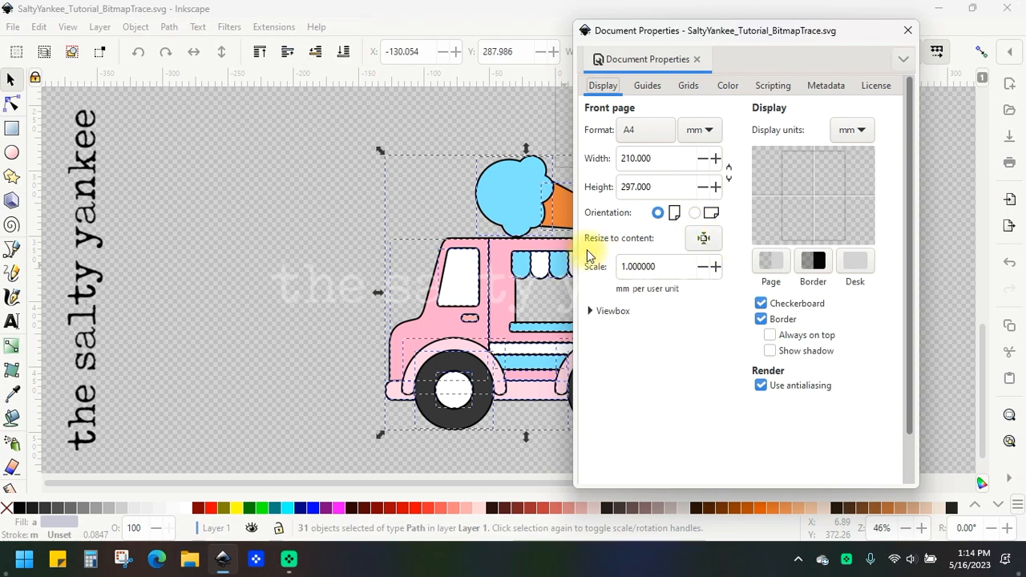
pyautogui.click(703, 244)
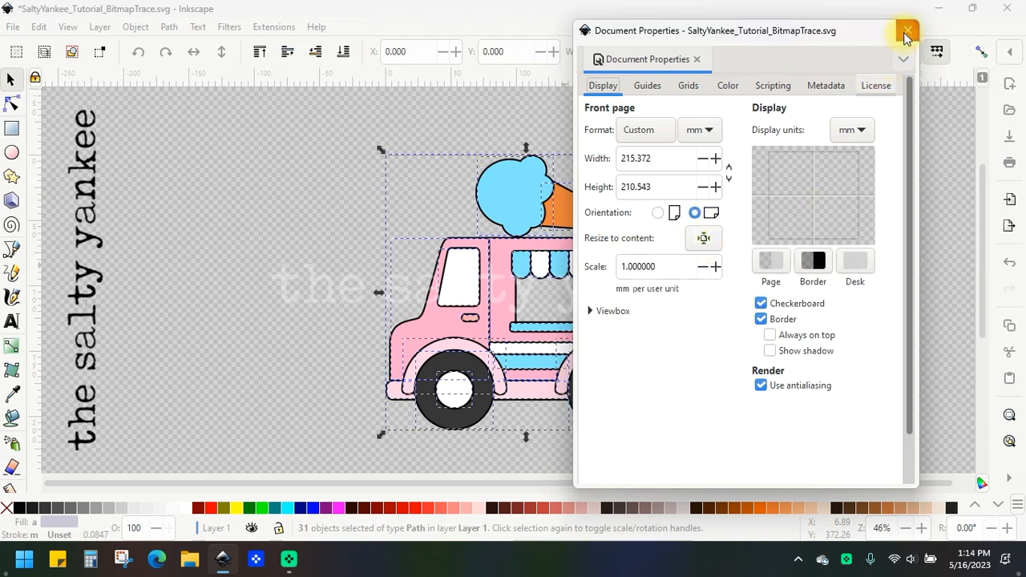
pyautogui.click(903, 32)
pyautogui.click(829, 268)
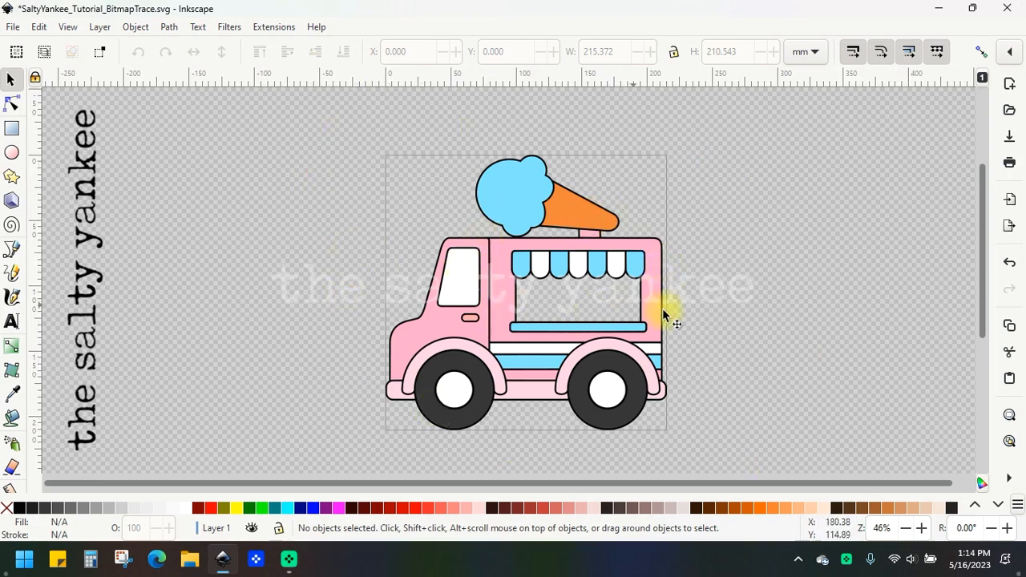
pyautogui.keyDown('shift'); pyautogui.middleClick(704, 294); pyautogui.keyUp('shift')
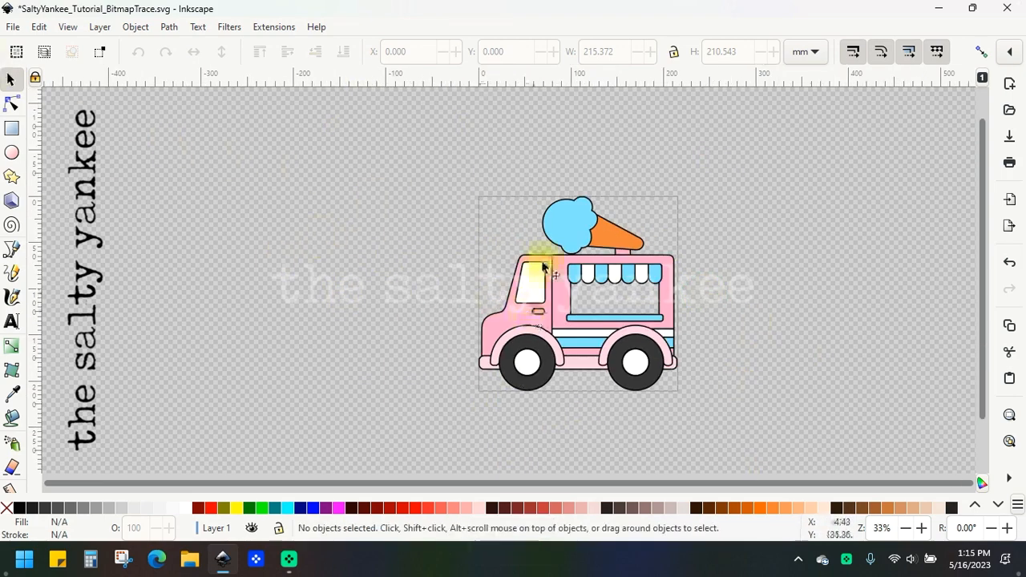
pyautogui.click(302, 261)
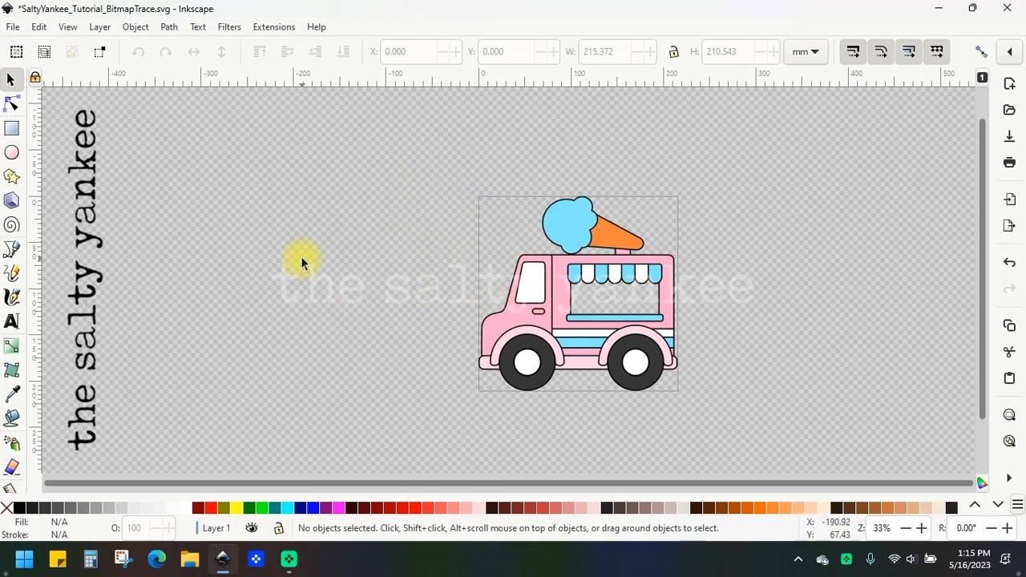
pyautogui.click(13, 26)
pyautogui.click(38, 138)
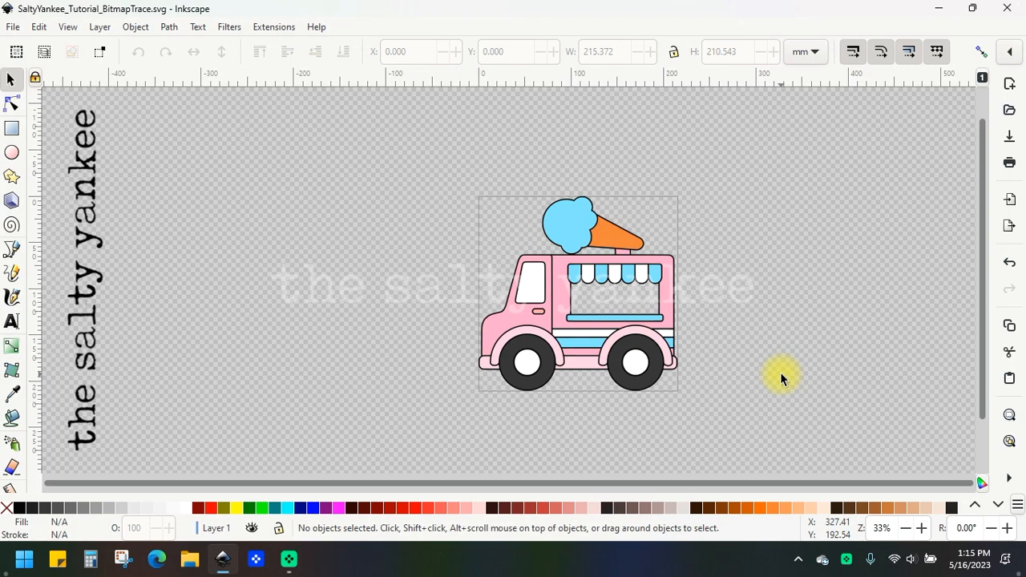
# - Select the whole truck and set up its single-image PNG export at 300 DPI
pyautogui.moveTo(735, 411); pyautogui.dragTo(400, 176)
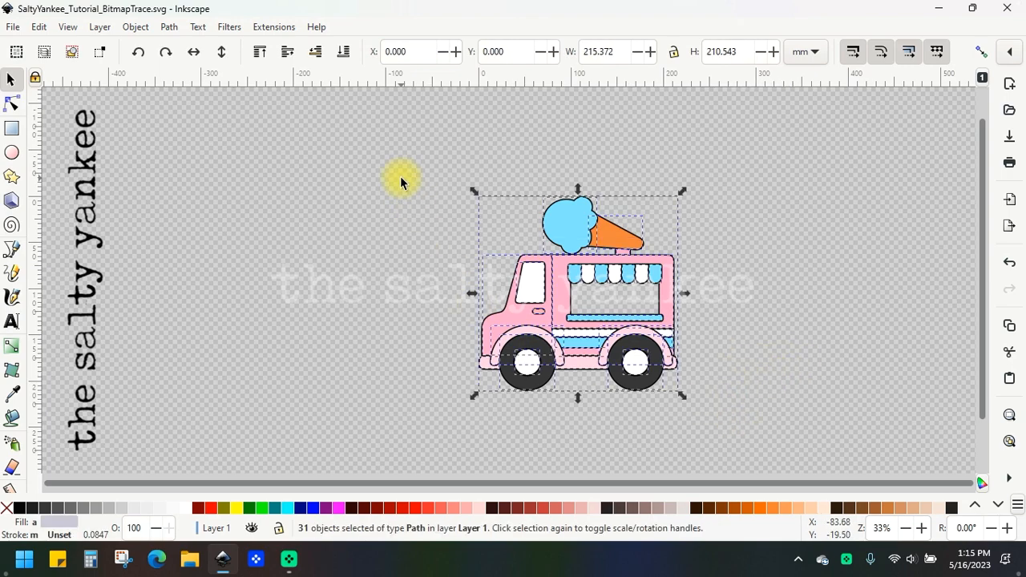
pyautogui.press('ctrl')
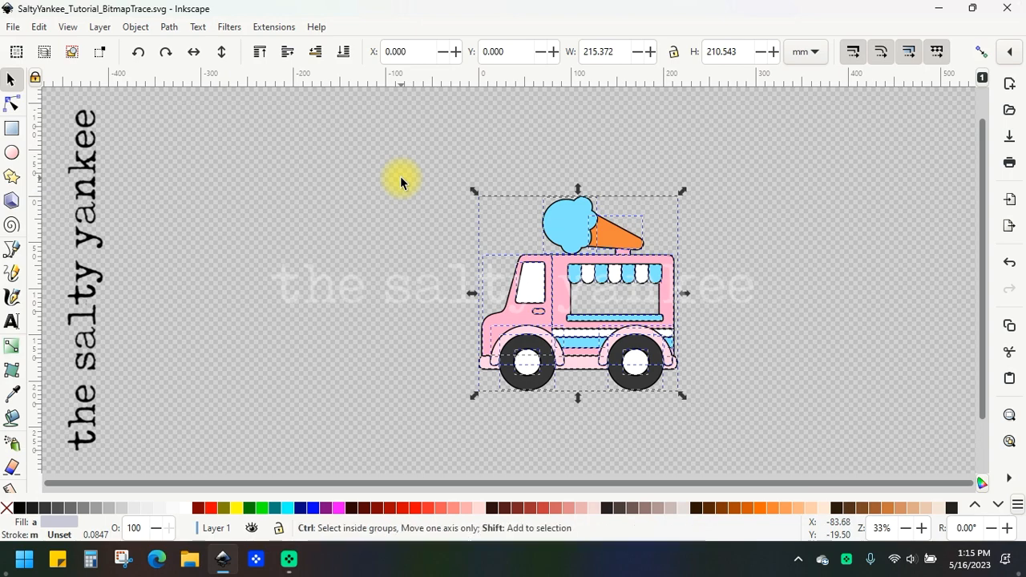
pyautogui.hotkey('ctrl', 'shift', 'e')
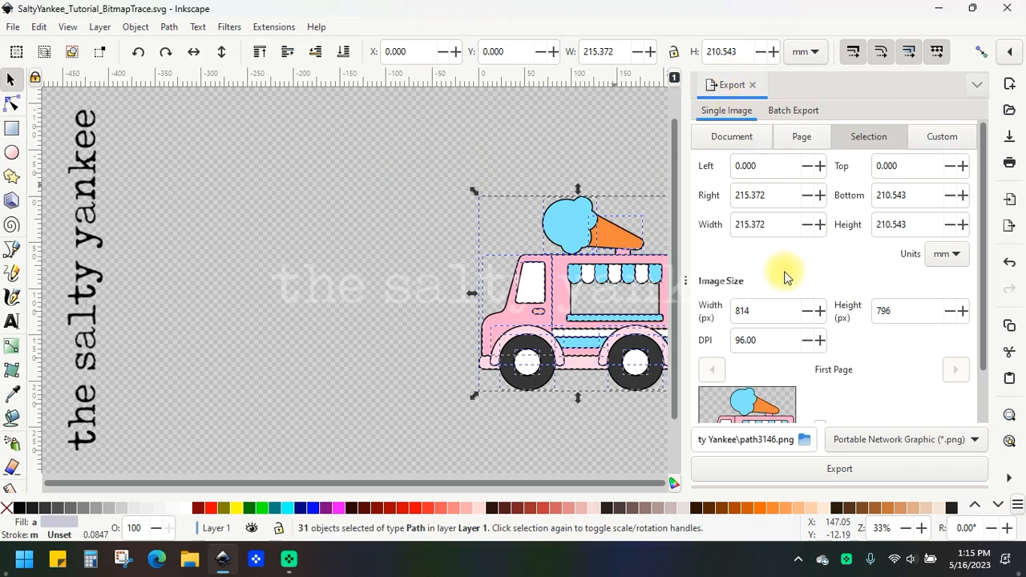
pyautogui.scroll(-2, 980, 321)
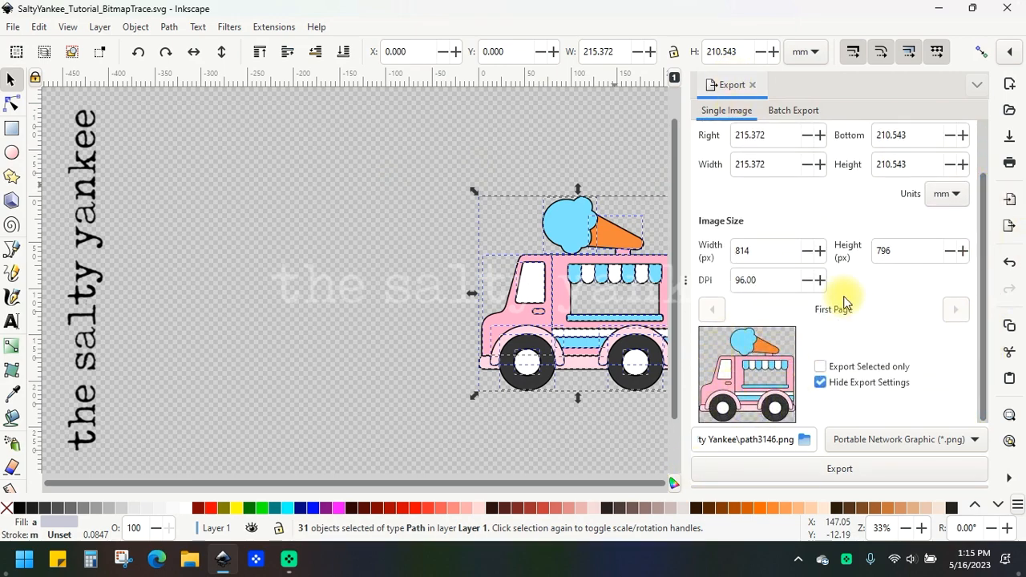
pyautogui.scroll(2, 845, 305)
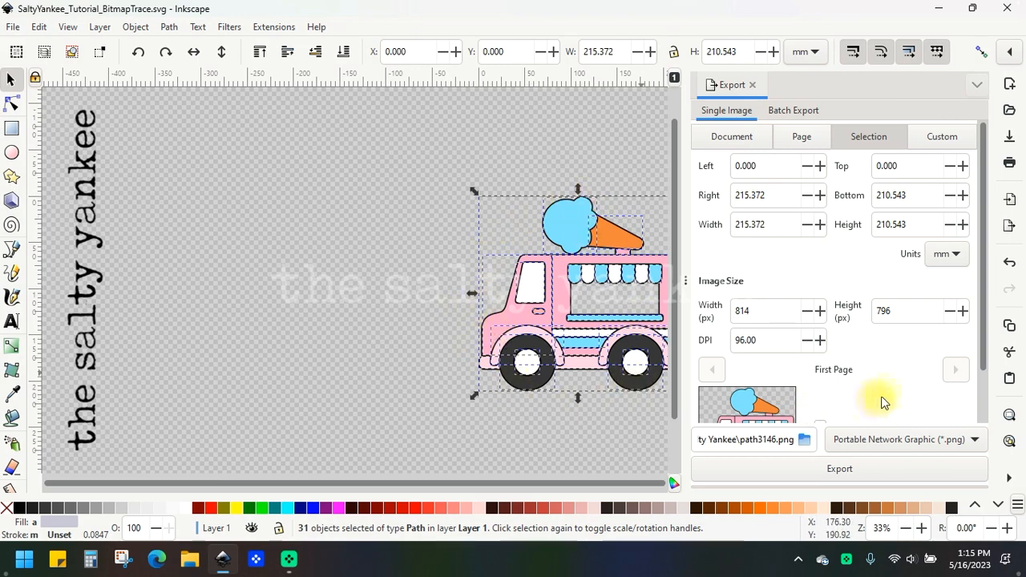
pyautogui.scroll(-2, 879, 398)
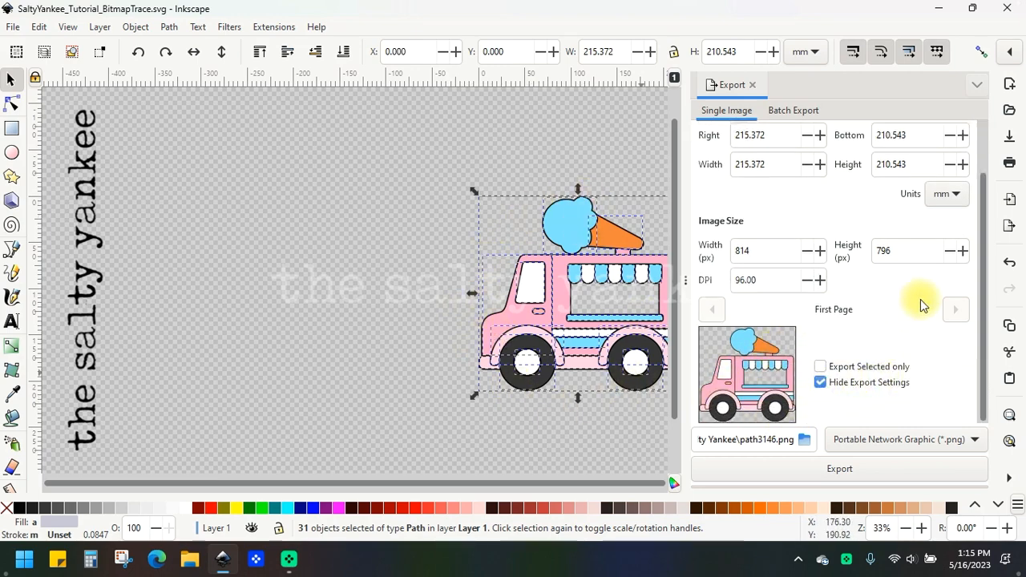
pyautogui.doubleClick(758, 277)
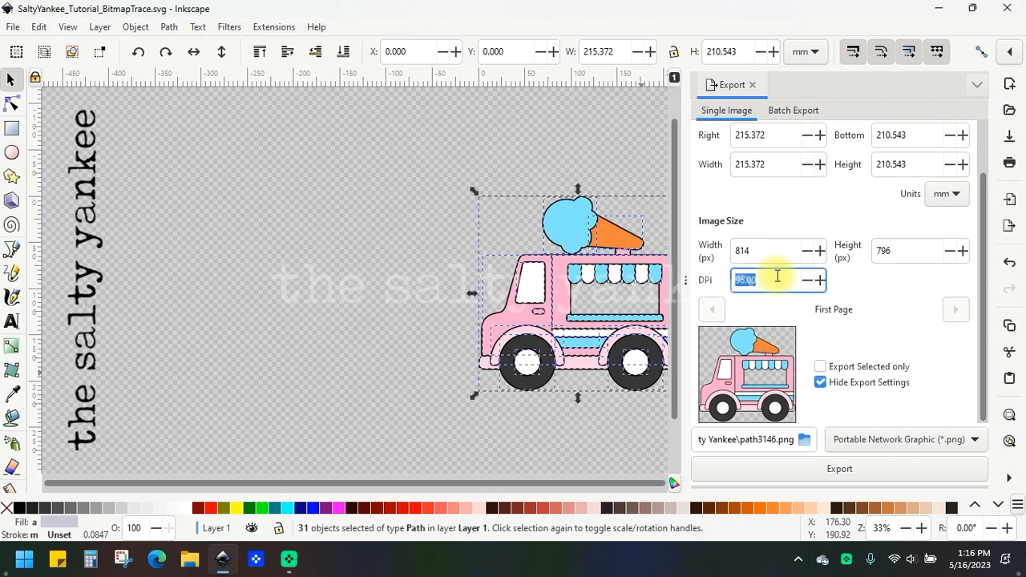
pyautogui.write('300')
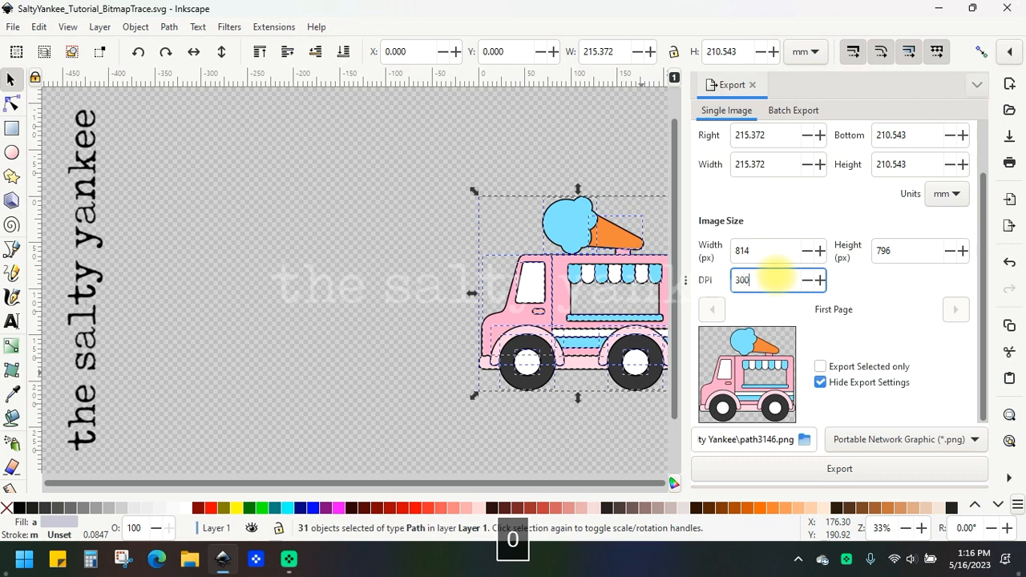
pyautogui.press('Return')
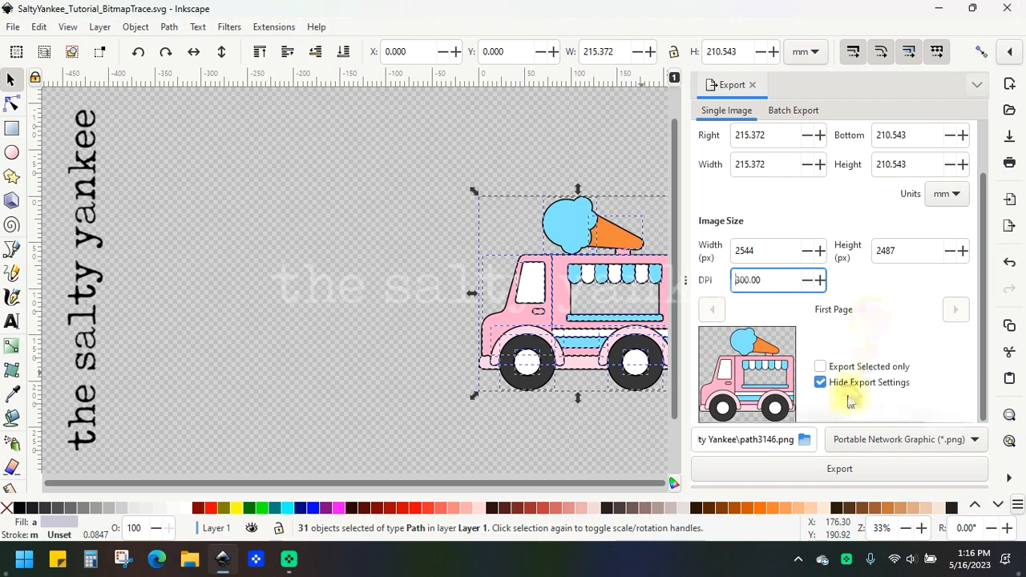
# - Export the truck as path3146.png into the Salty Yankee folder and close the export settings
pyautogui.click(805, 441)
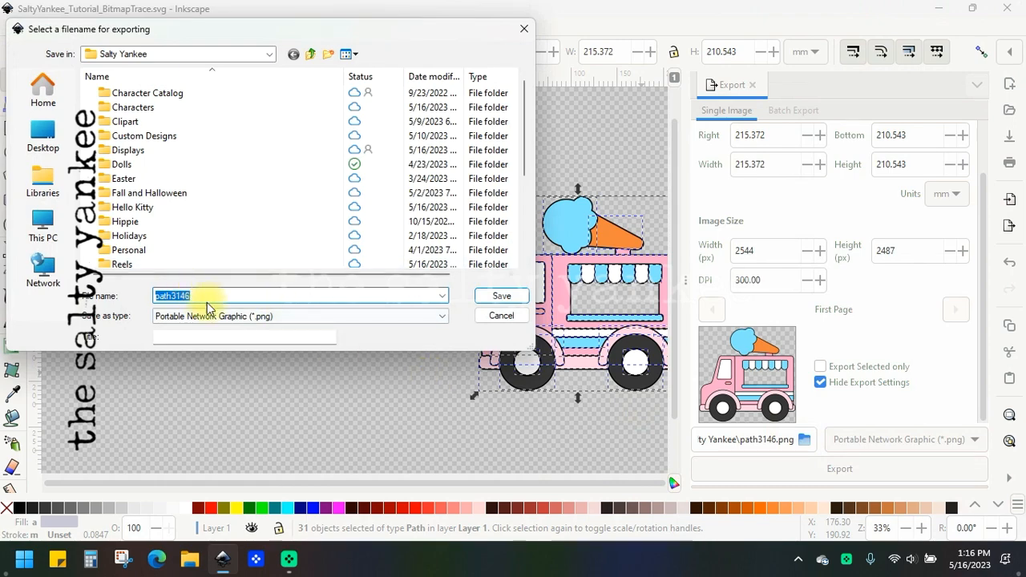
pyautogui.click(501, 296)
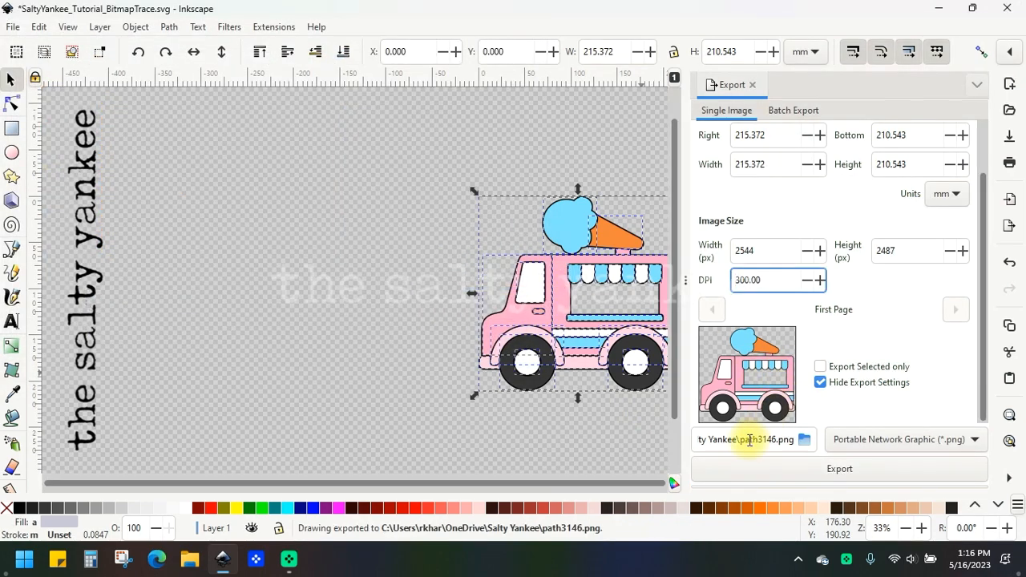
pyautogui.click(466, 403)
pyautogui.moveTo(408, 482); pyautogui.dragTo(561, 429)
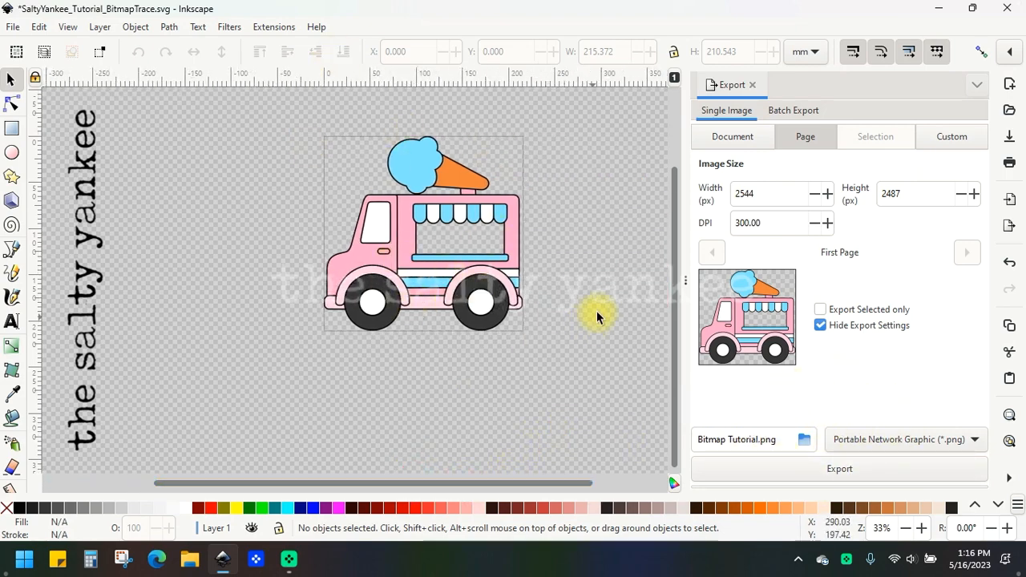
pyautogui.moveTo(680, 281); pyautogui.dragTo(671, 264)
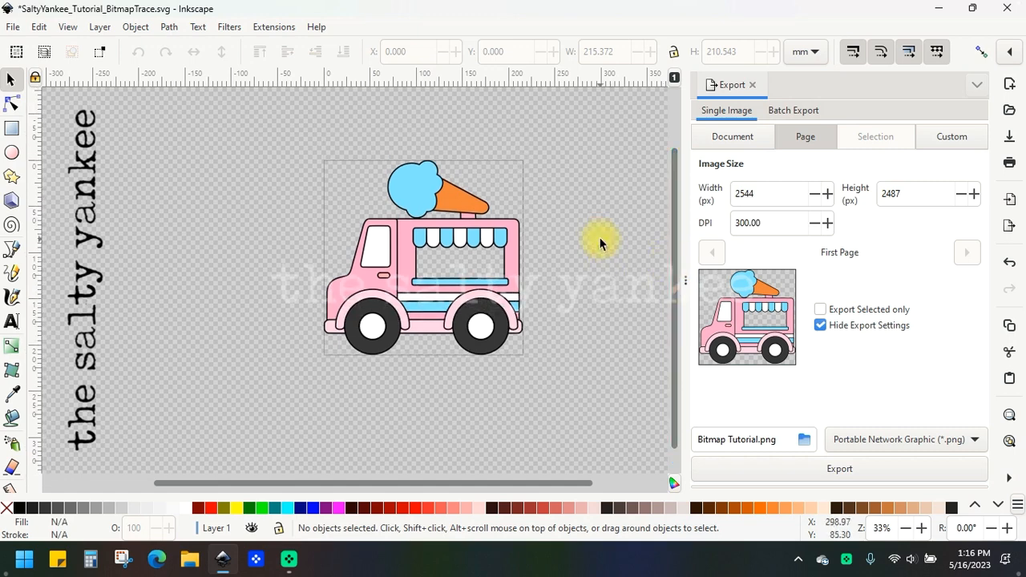
pyautogui.click(752, 84)
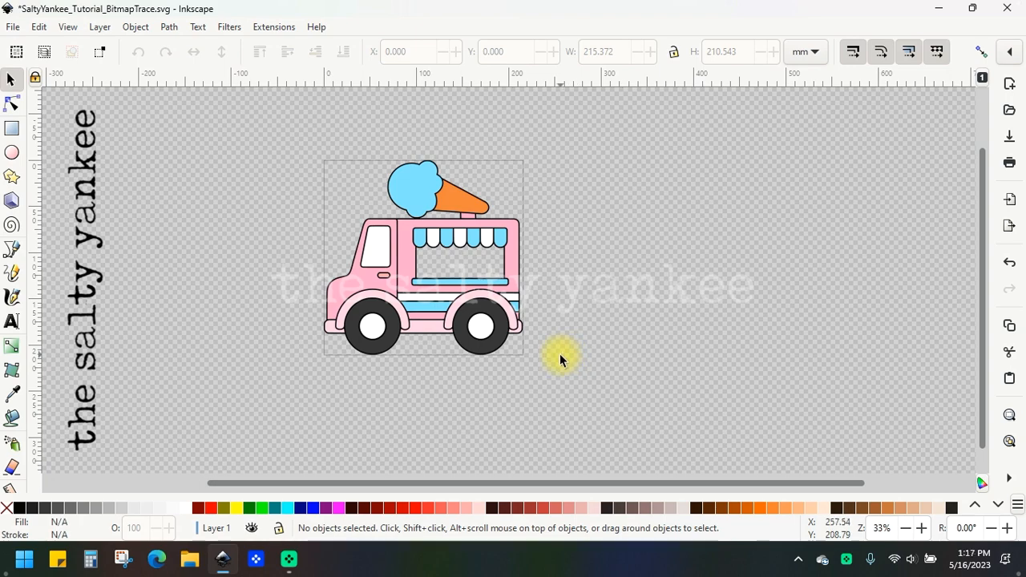
pyautogui.moveTo(507, 485); pyautogui.dragTo(478, 484)
pyautogui.scroll(1, 553, 271)
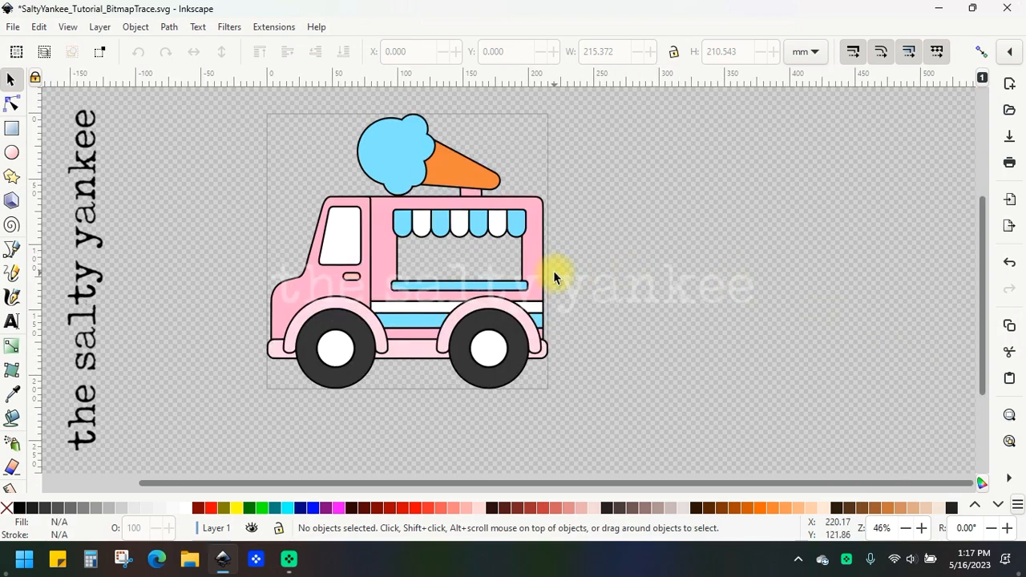